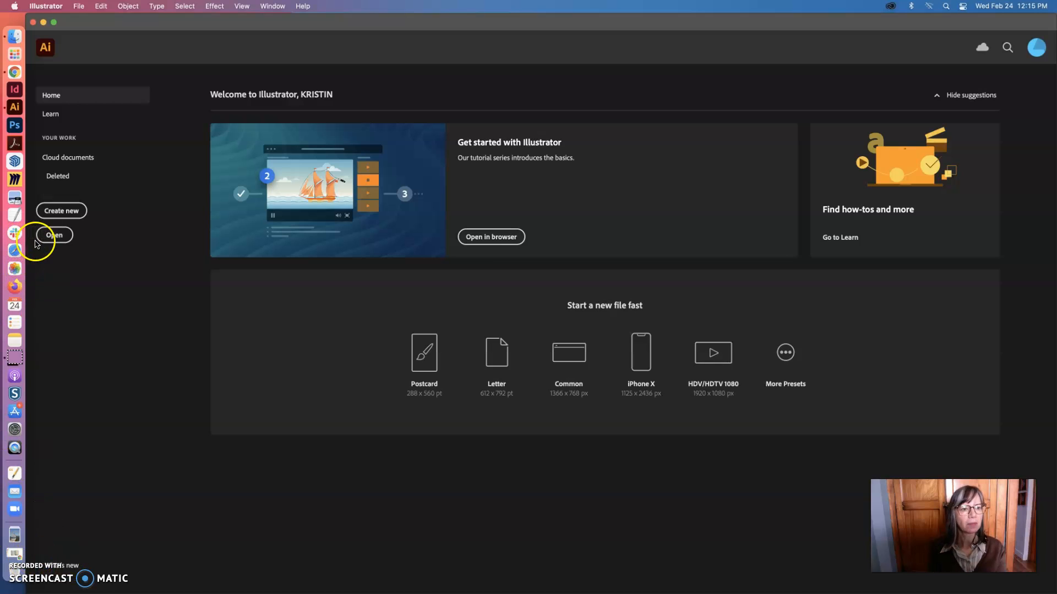
Create a new 4 × 4 in document in inches with one artboard and CMYK color mode
click(62, 211)
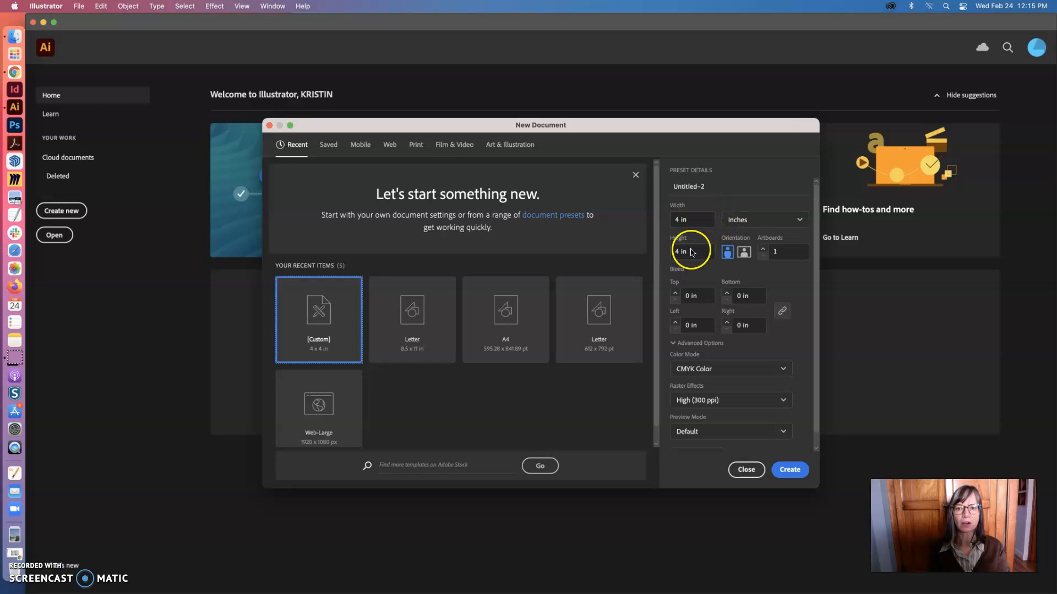
click(762, 220)
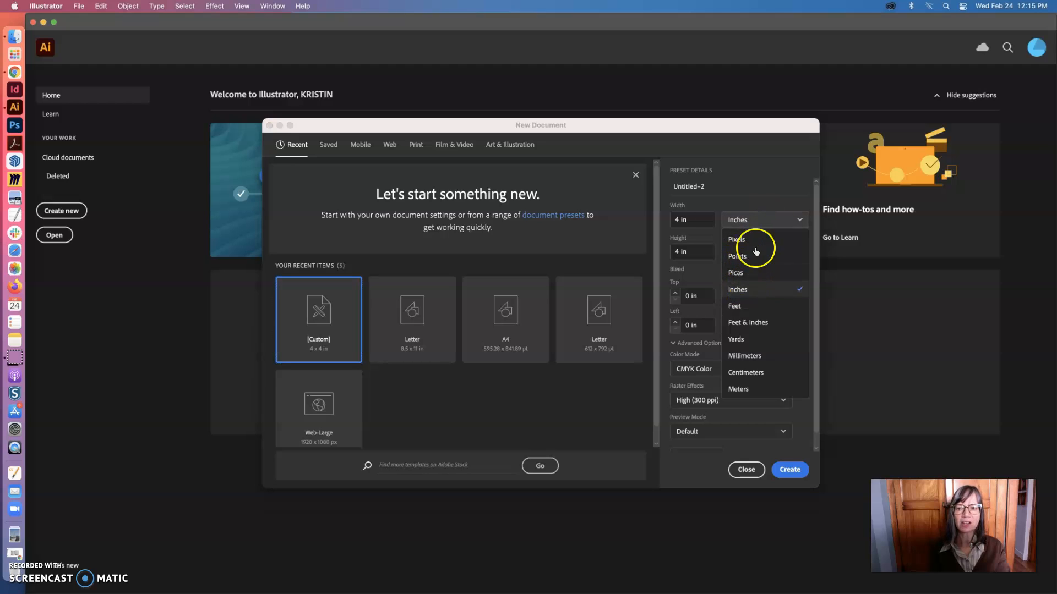
click(765, 219)
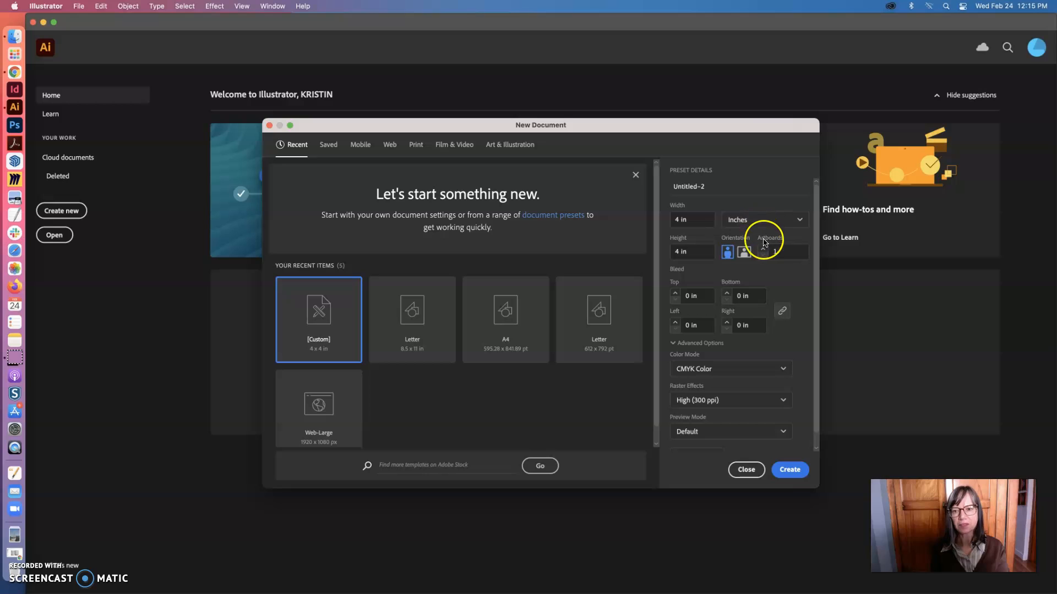
click(787, 469)
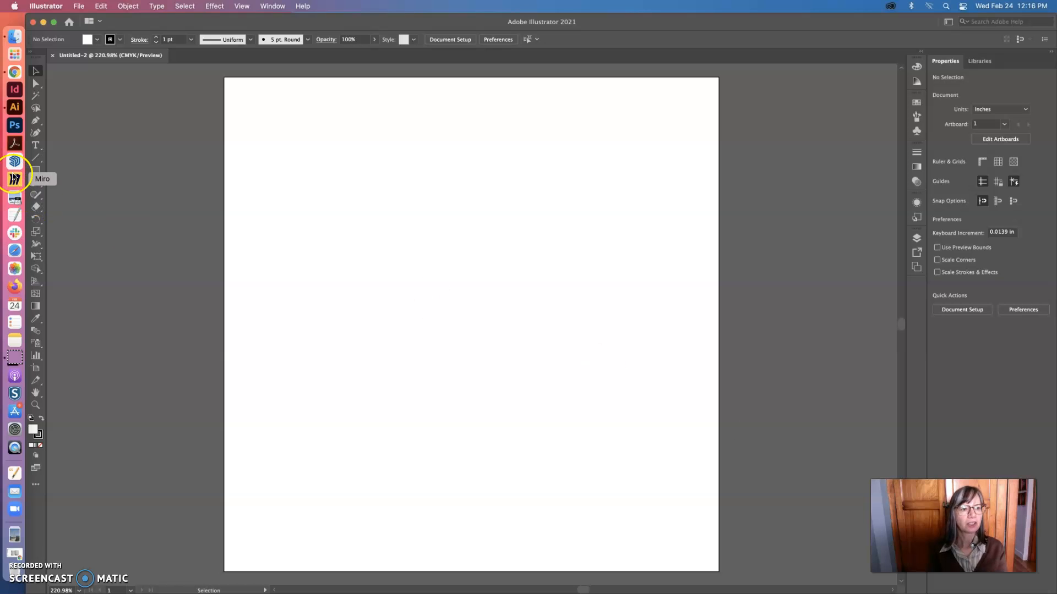
Draw two overlapping hexagons freehand with the Polygon tool, the second about 1.8 in wide in the artboard's upper half
click(39, 171)
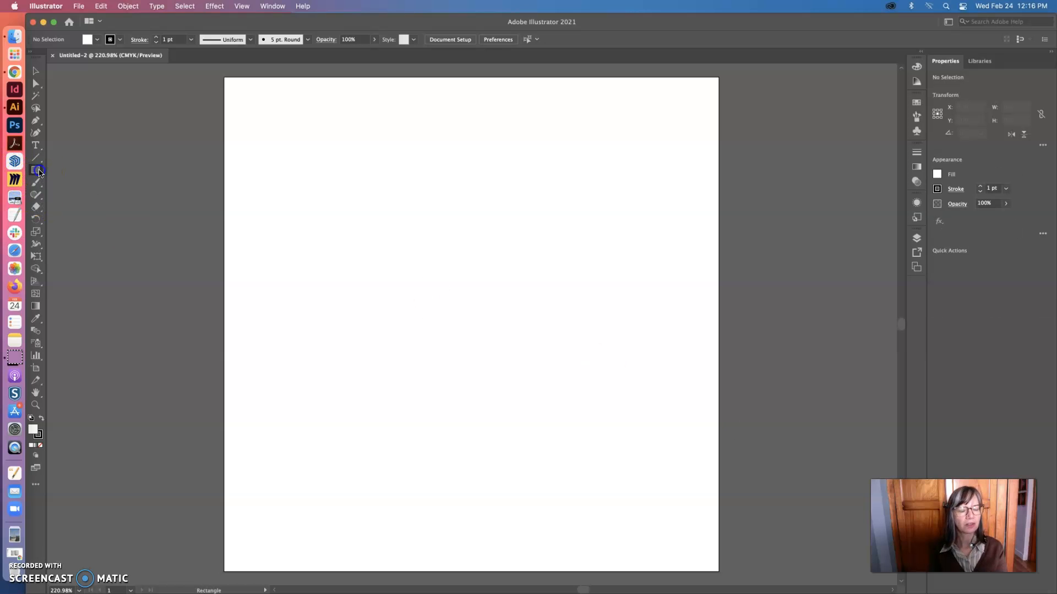
click(39, 171)
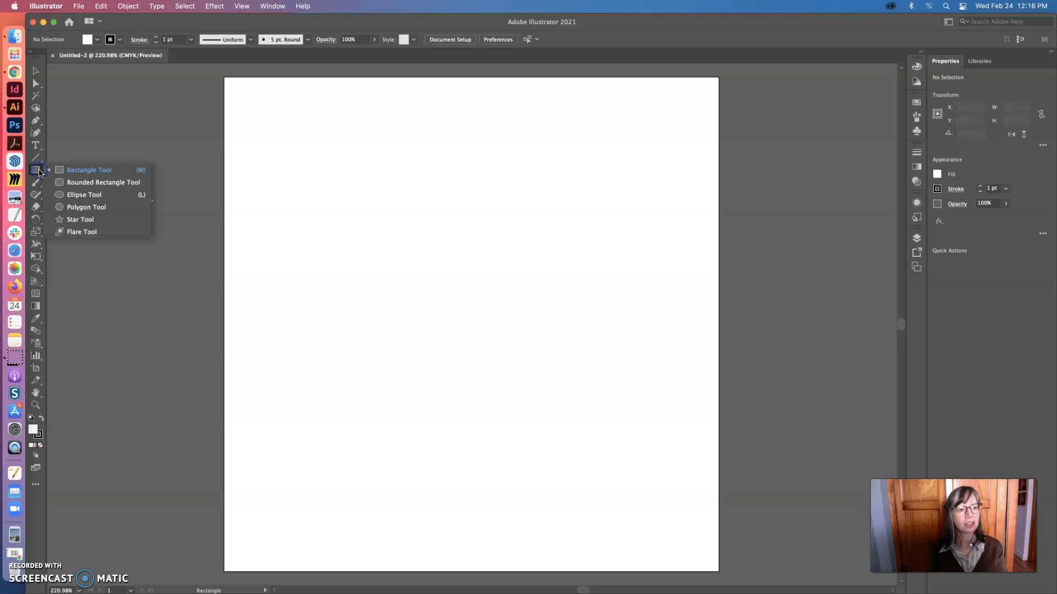
click(78, 211)
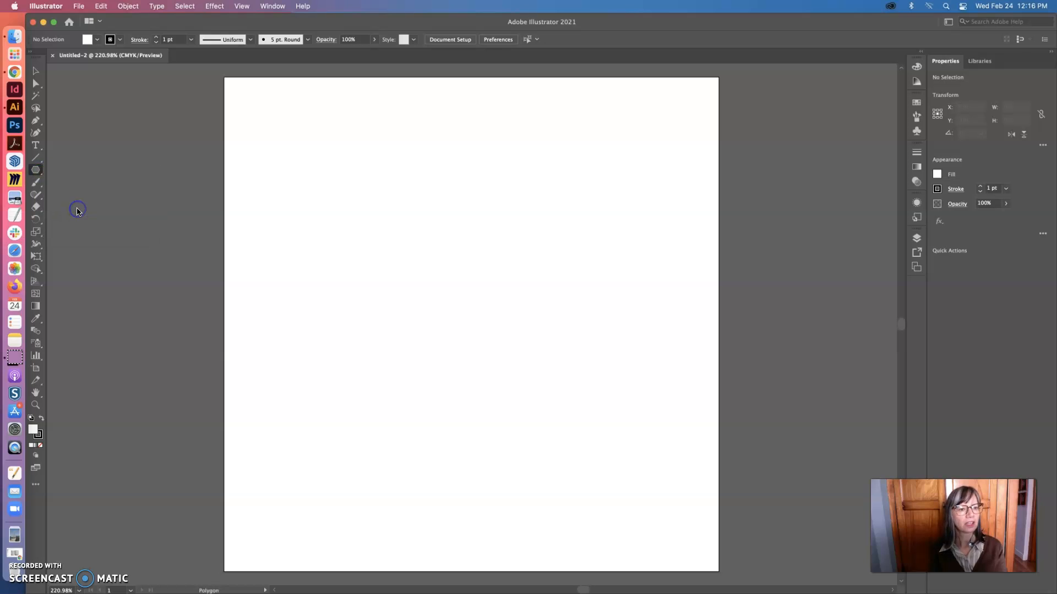
drag(258, 162, 375, 239)
drag(471, 228, 530, 324)
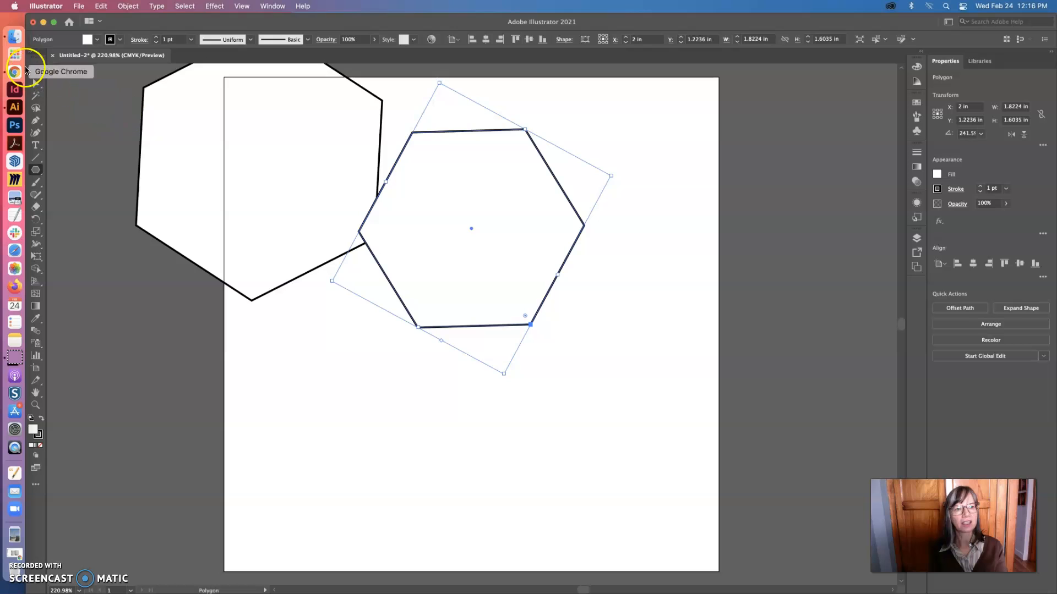
Delete both freehand hexagons from the artboard
click(36, 71)
drag(441, 181, 480, 291)
key(Delete)
click(321, 221)
key(Delete)
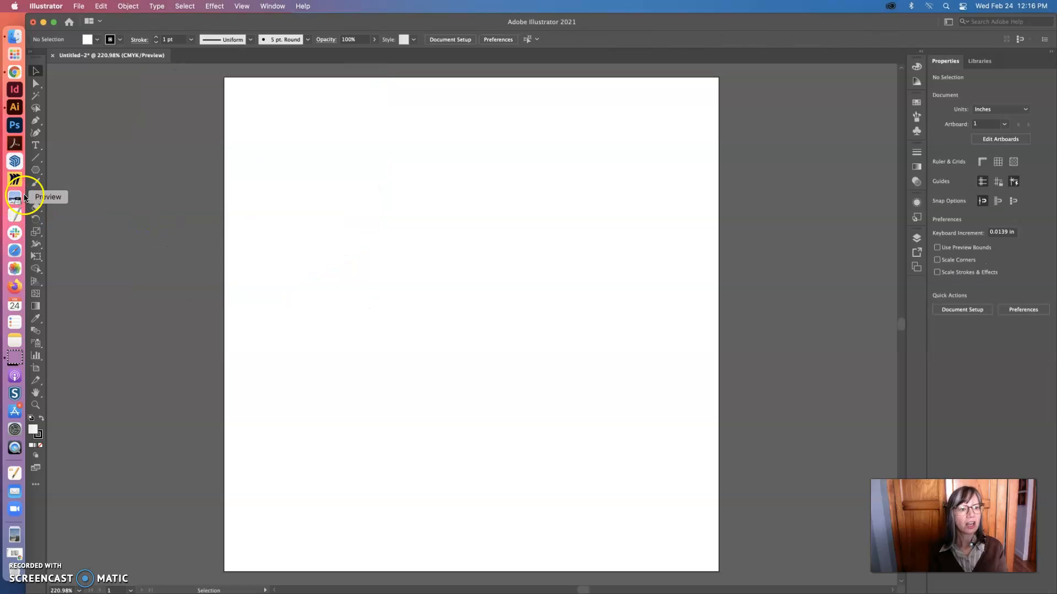
Create an octagon with 8 sides and a 0.9115 in radius in the artboard's upper-left area, and deselect it
click(36, 170)
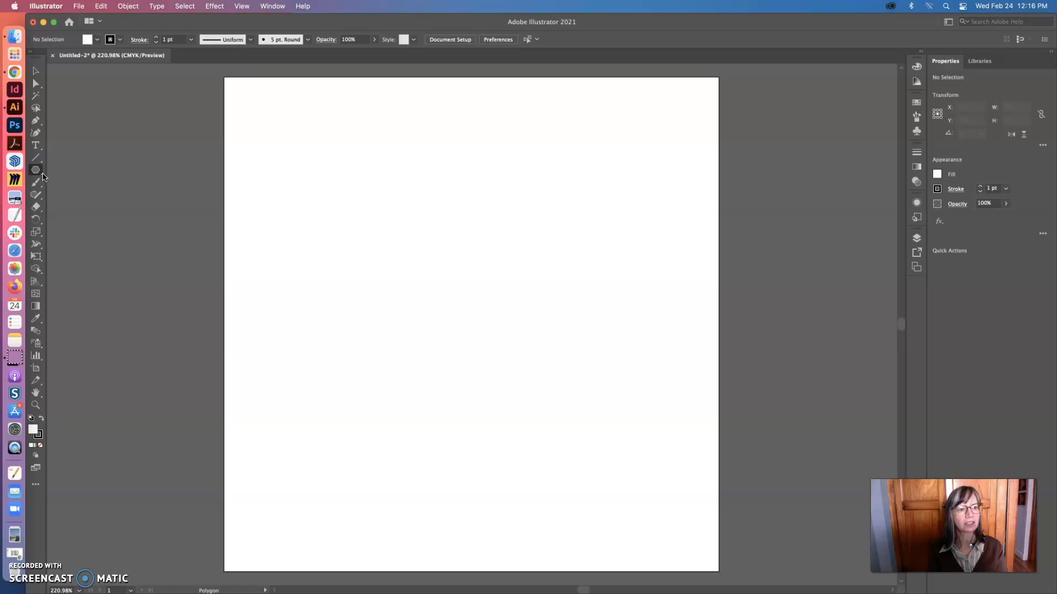
click(344, 206)
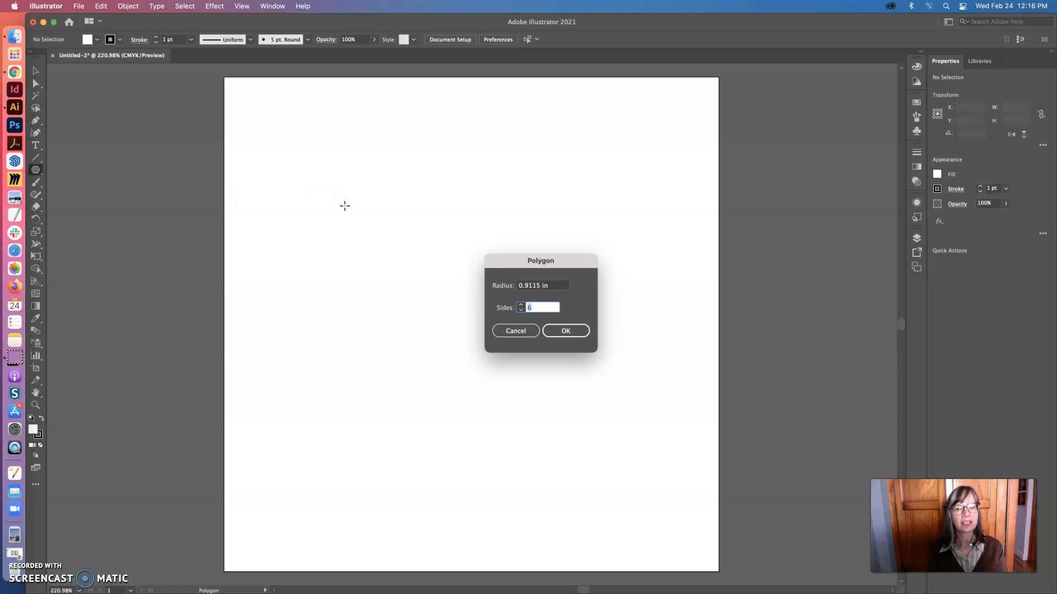
double_click(523, 306)
text(8)
click(566, 330)
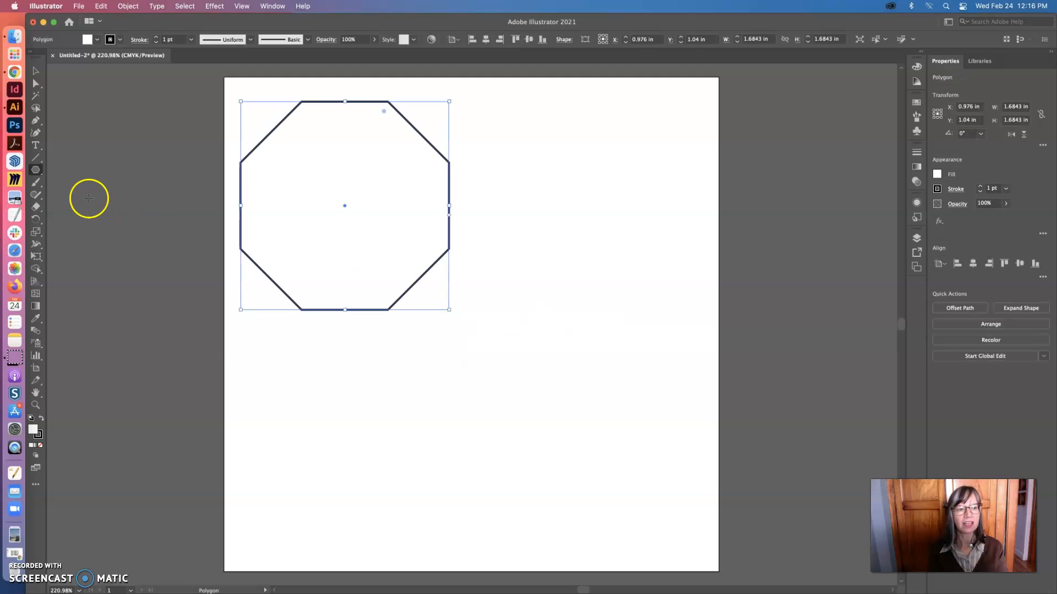
click(35, 71)
click(127, 154)
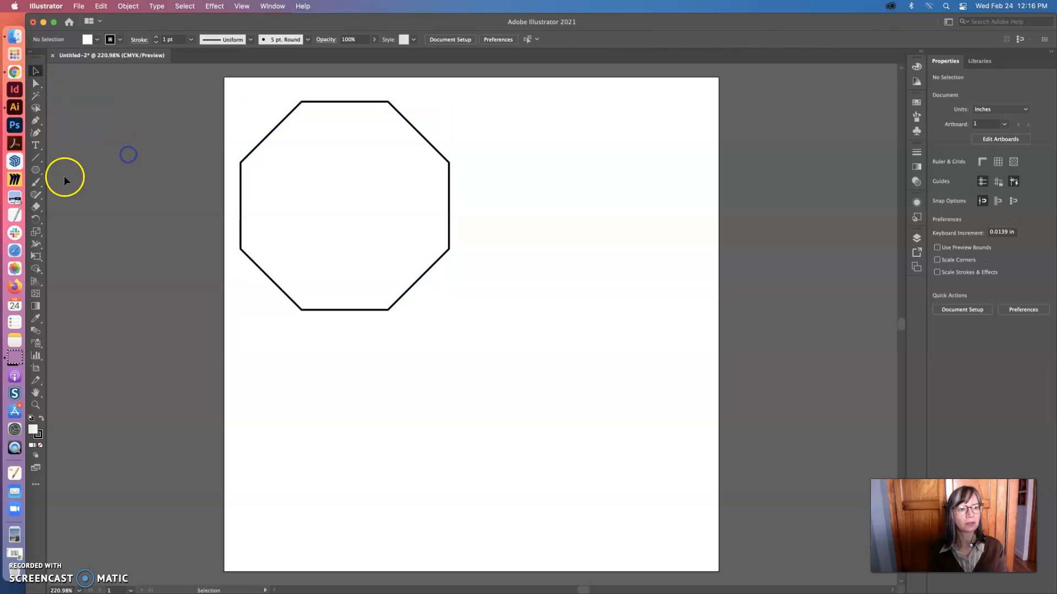
Create a hexagon with 6 sides and a 0.9115 in radius beside the octagon
click(36, 170)
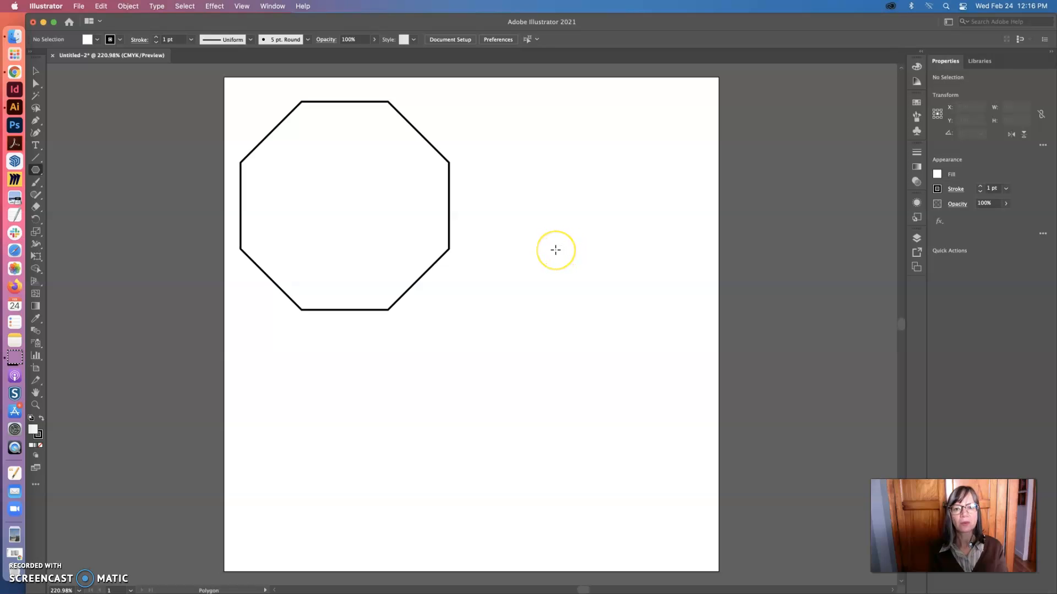
click(556, 250)
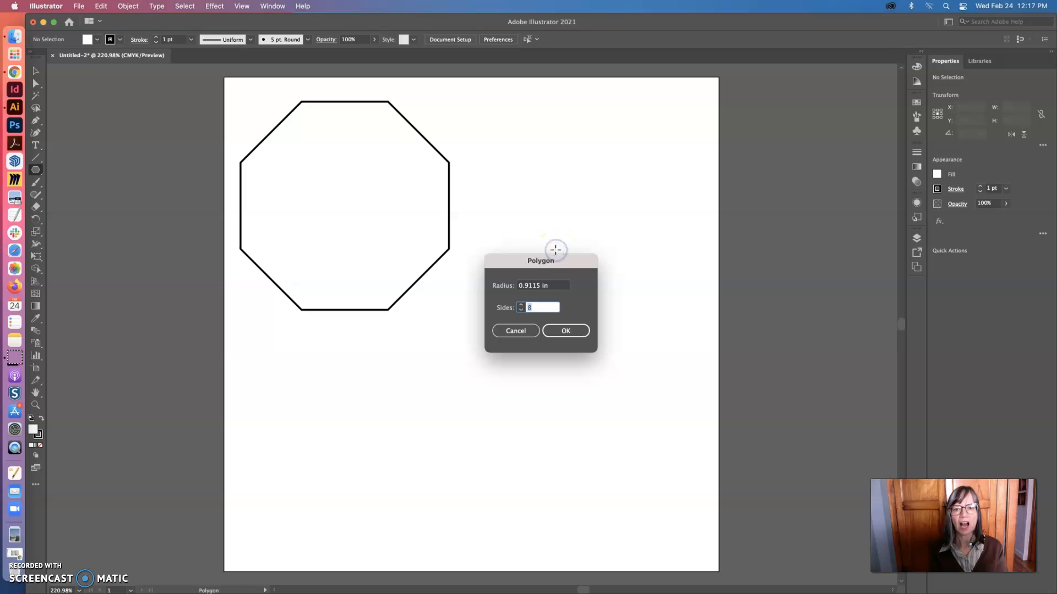
click(542, 286)
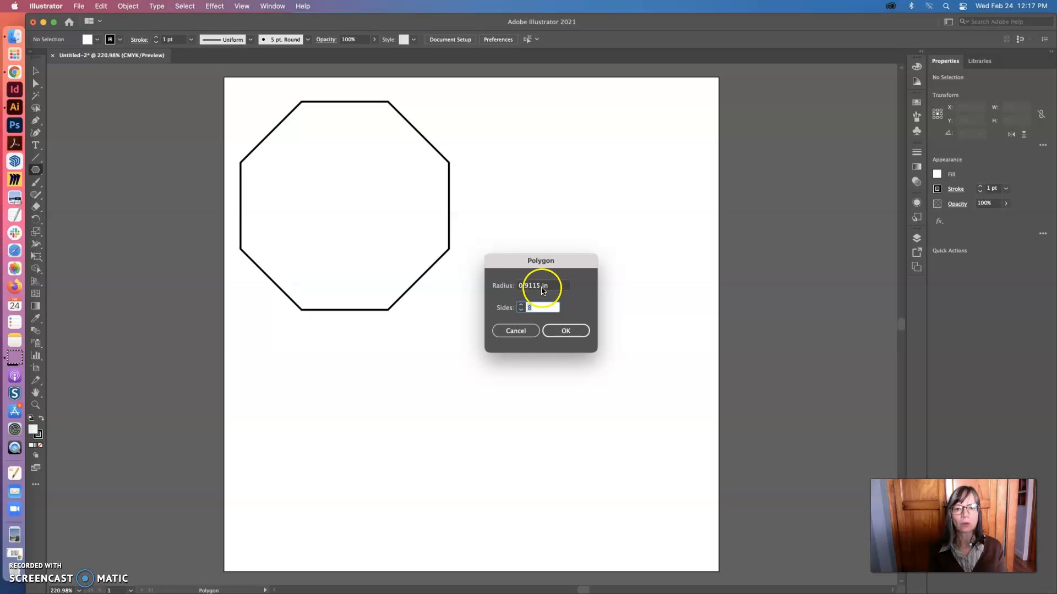
click(527, 308)
text(6)
click(562, 330)
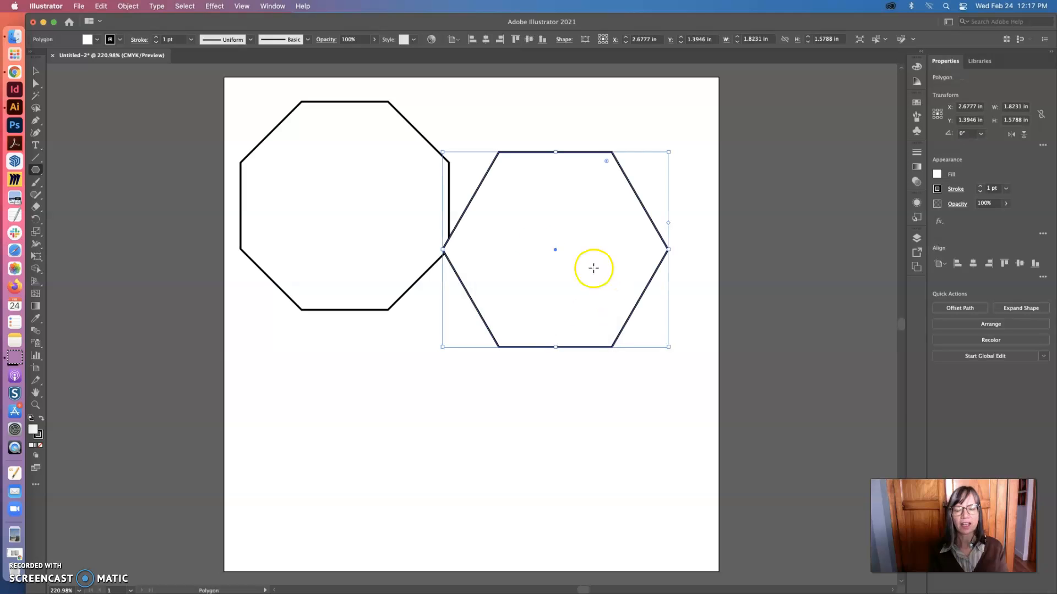
Delete the octagon, keeping only the hexagon
click(35, 70)
drag(268, 115, 306, 149)
key(Delete)
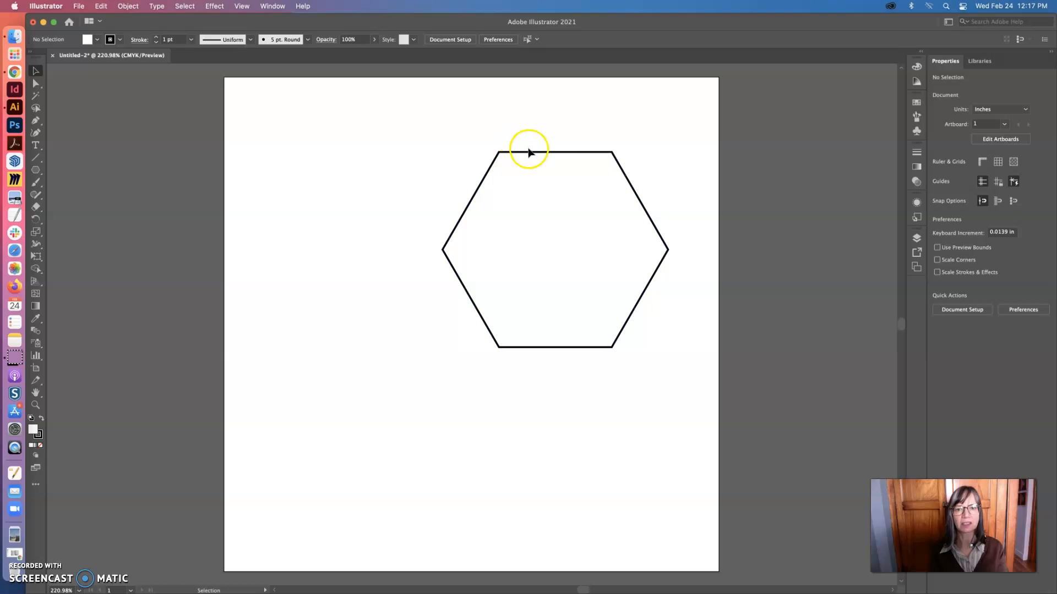
Move the hexagon toward the artboard's upper-left corner and scale it down proportionally to about 0.73 × 0.63 in
drag(532, 155, 388, 123)
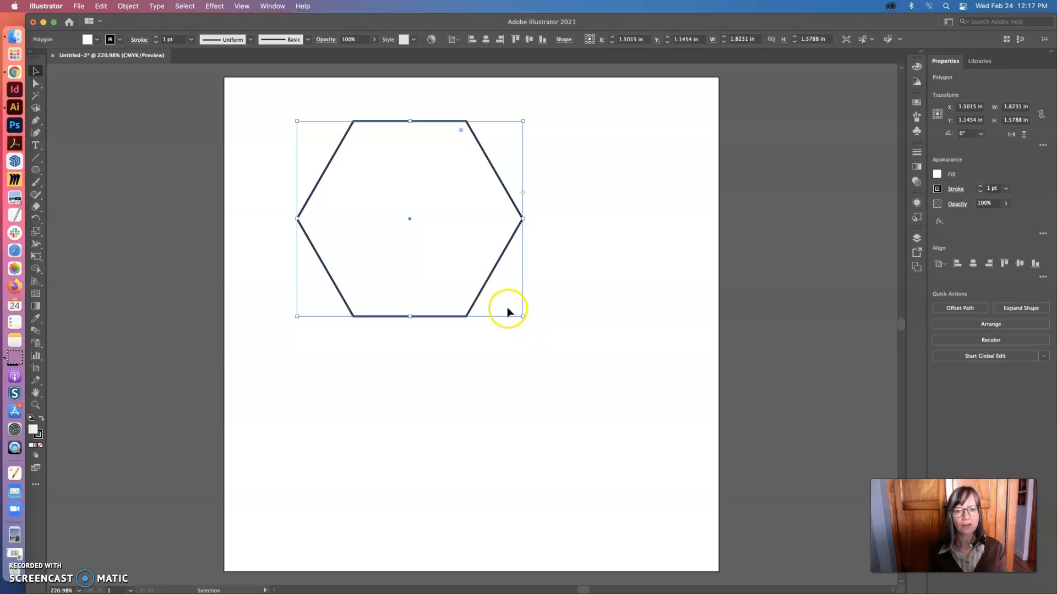
drag(523, 316, 480, 333)
click(493, 319)
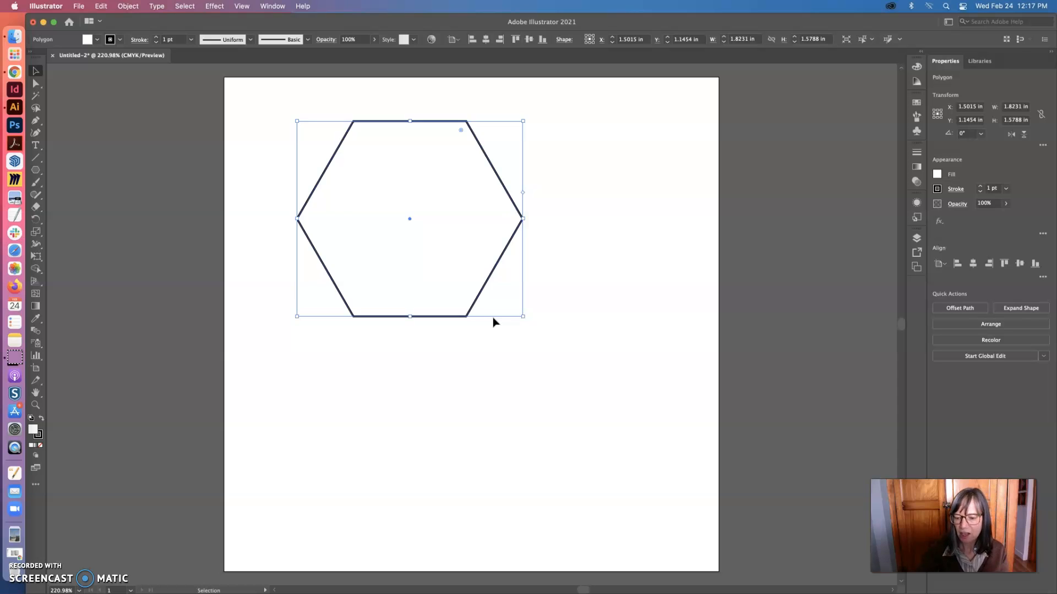
click(574, 319)
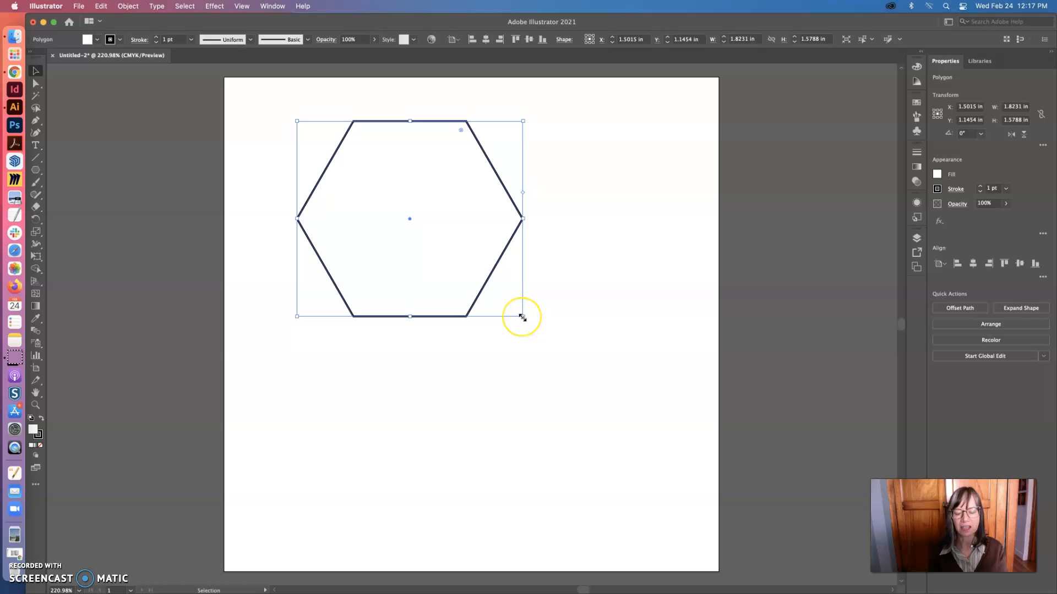
drag(524, 316, 388, 207)
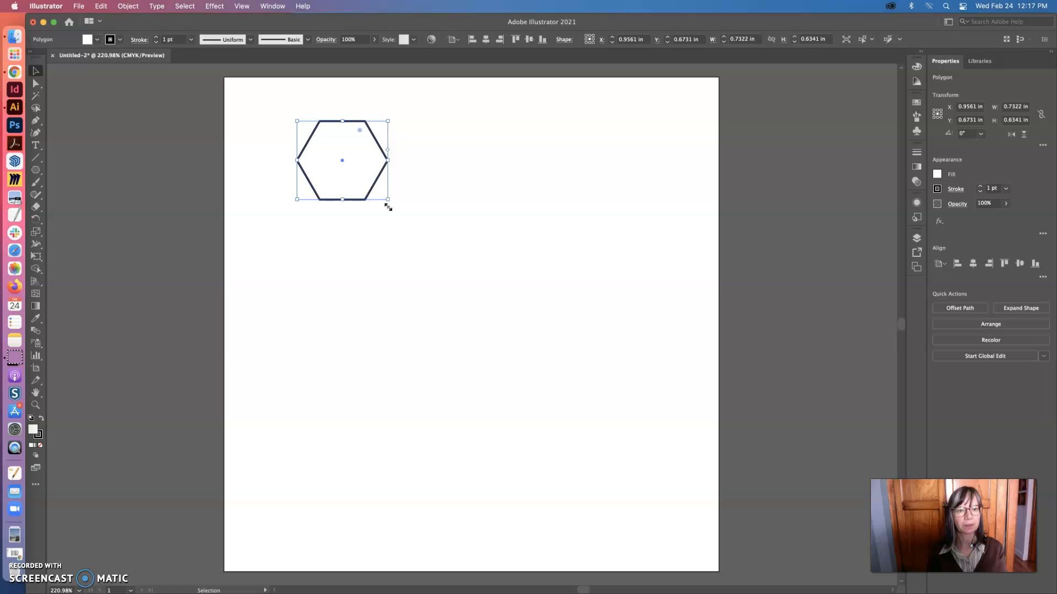
click(420, 208)
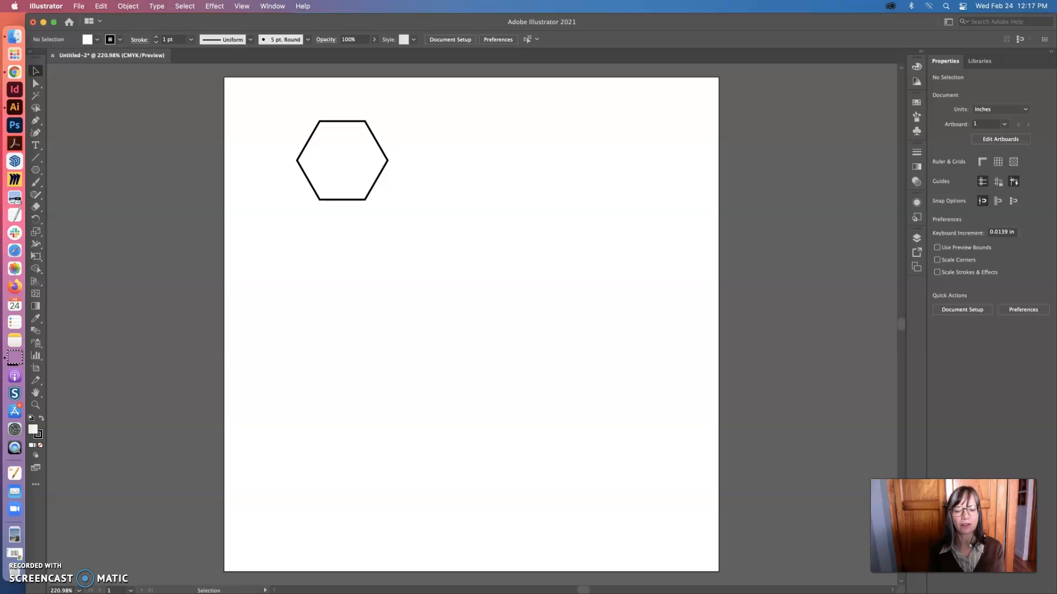
Try to place the linked image octogons.JPG from the process sketching folder
click(79, 6)
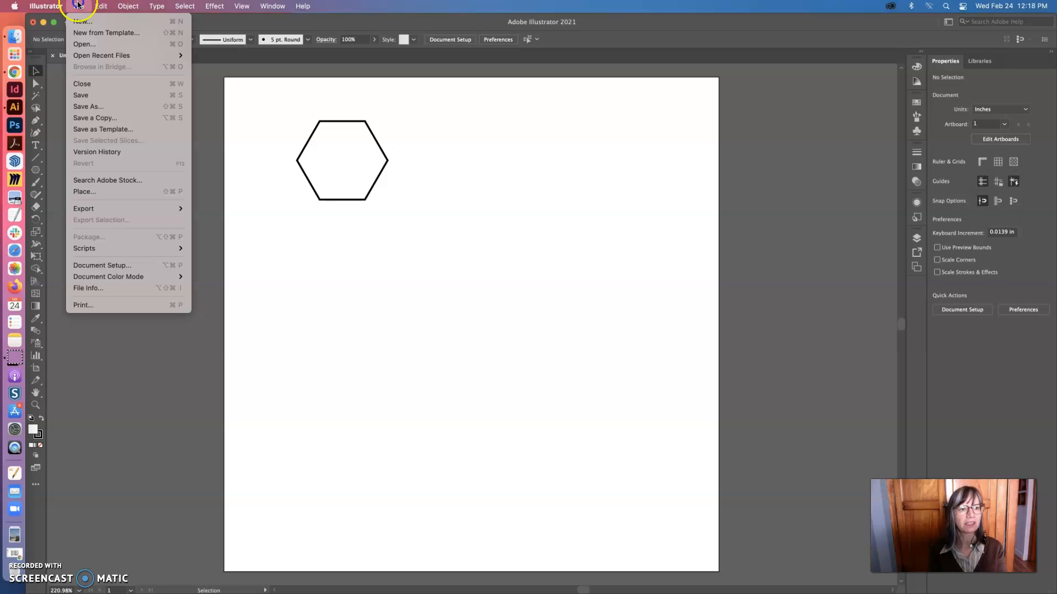
click(81, 191)
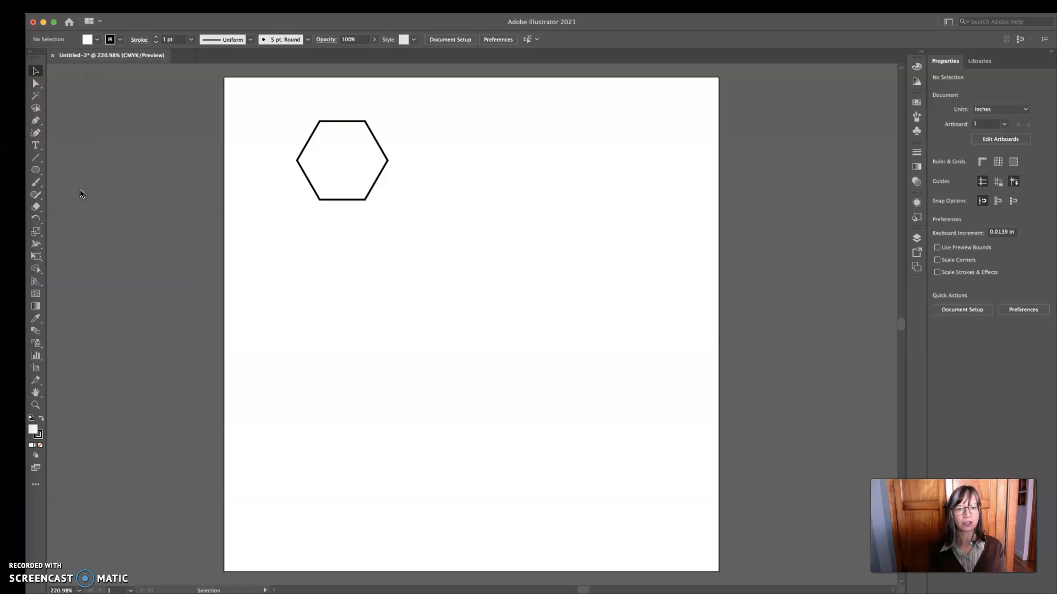
click(461, 228)
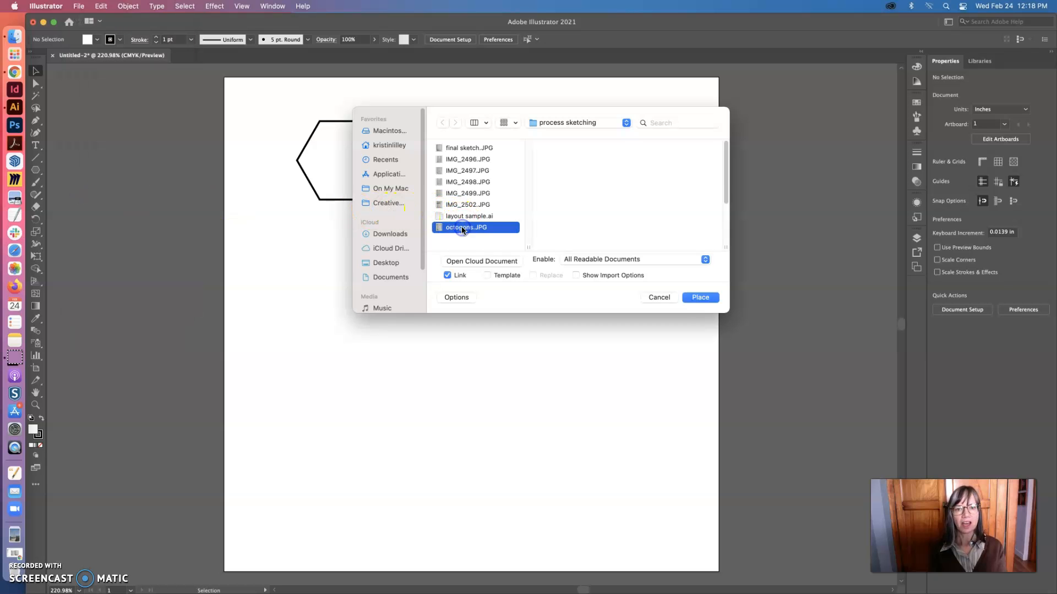
click(698, 297)
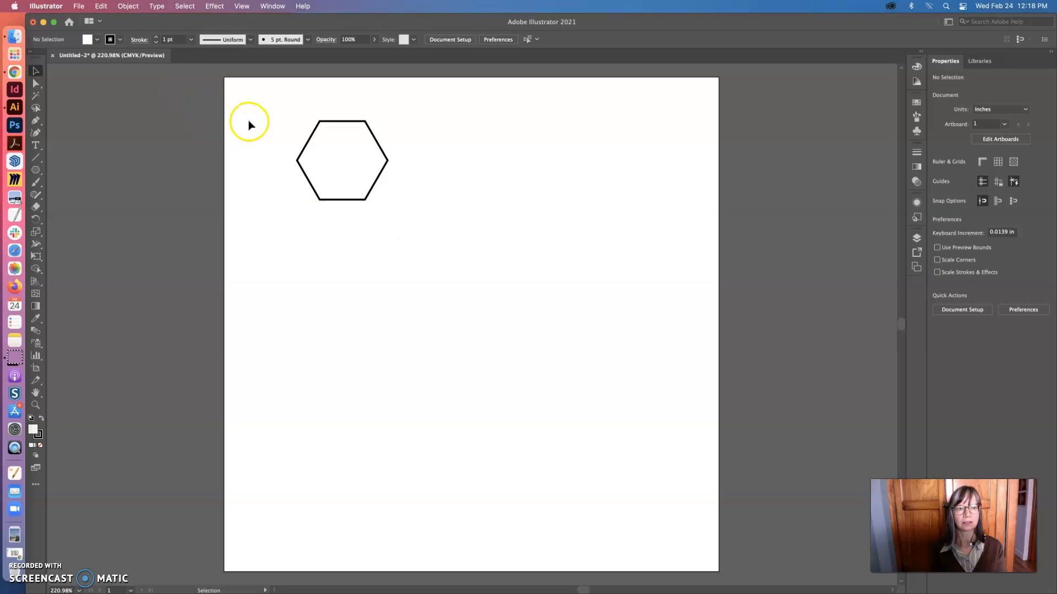
Place octogons.JPG from the Desktop at its full size near the artboard's upper-left corner, and undo the placement
click(79, 6)
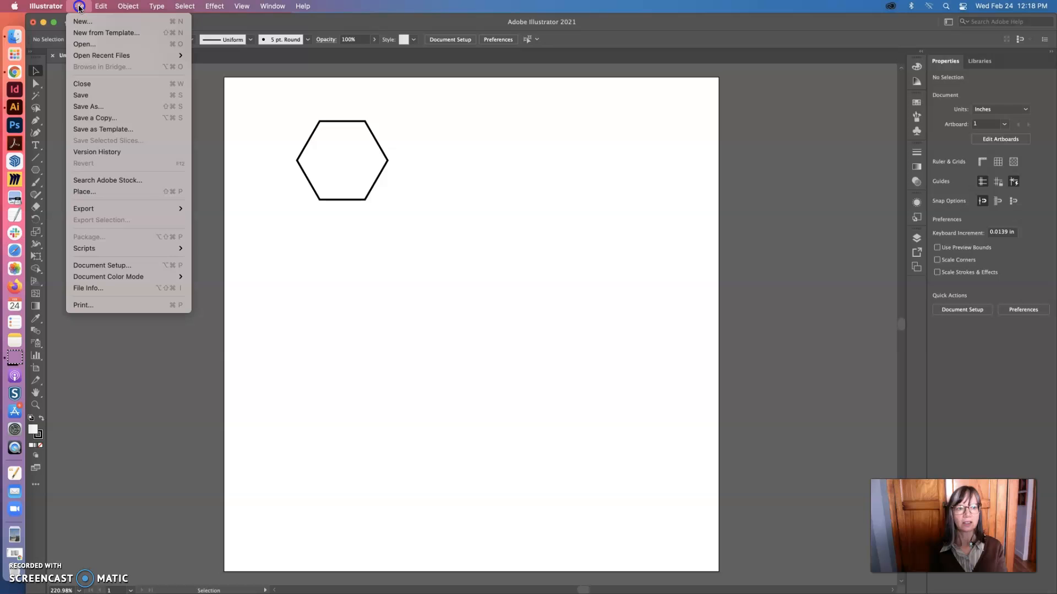
click(184, 193)
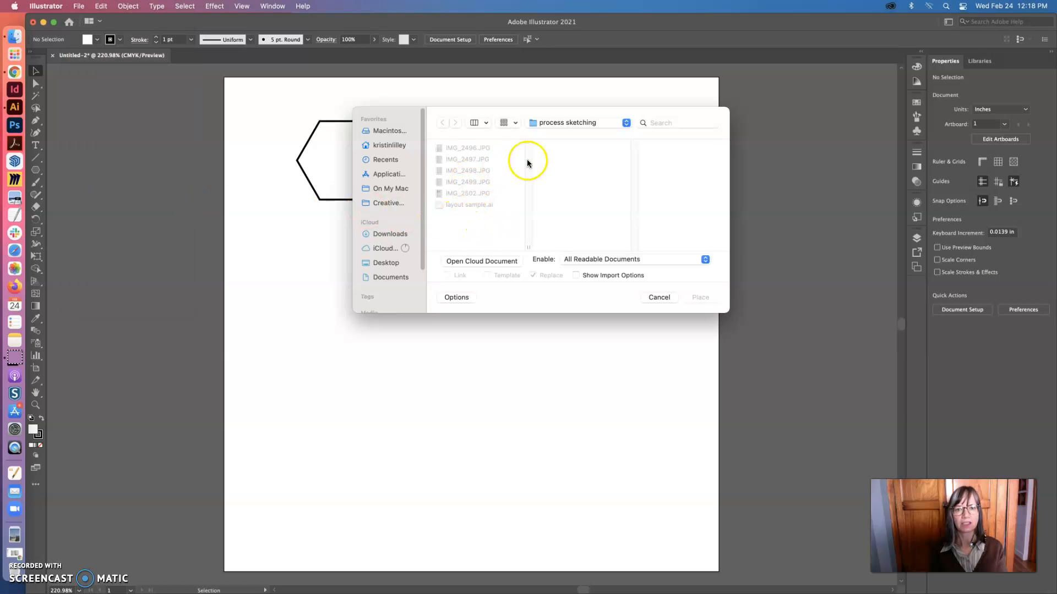
click(385, 263)
mouse_move(527, 182)
mouse_down()
mouse_move(533, 243)
mouse_move(526, 204)
mouse_up()
click(470, 186)
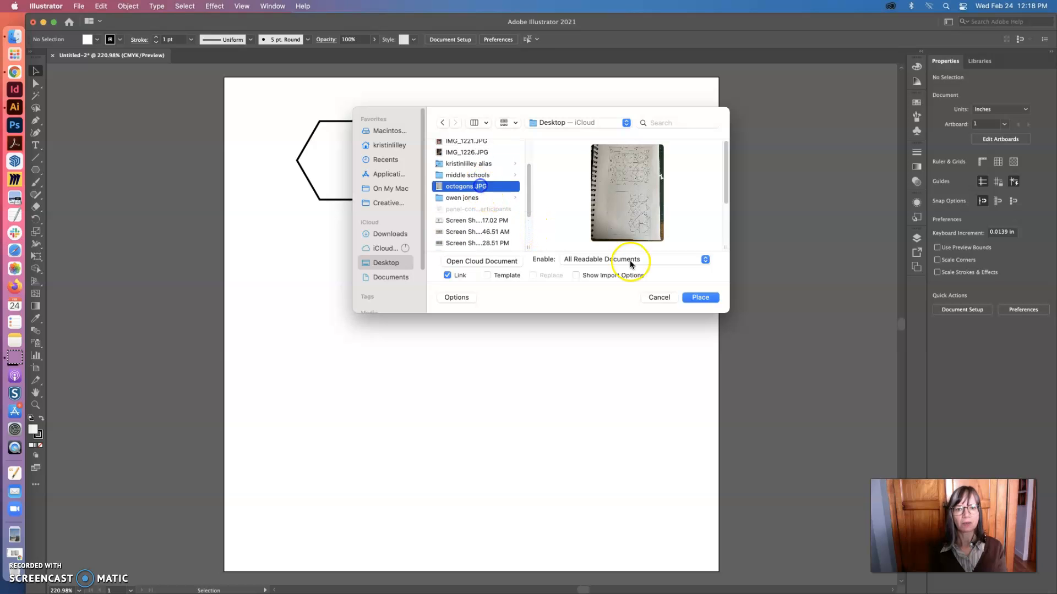
click(707, 298)
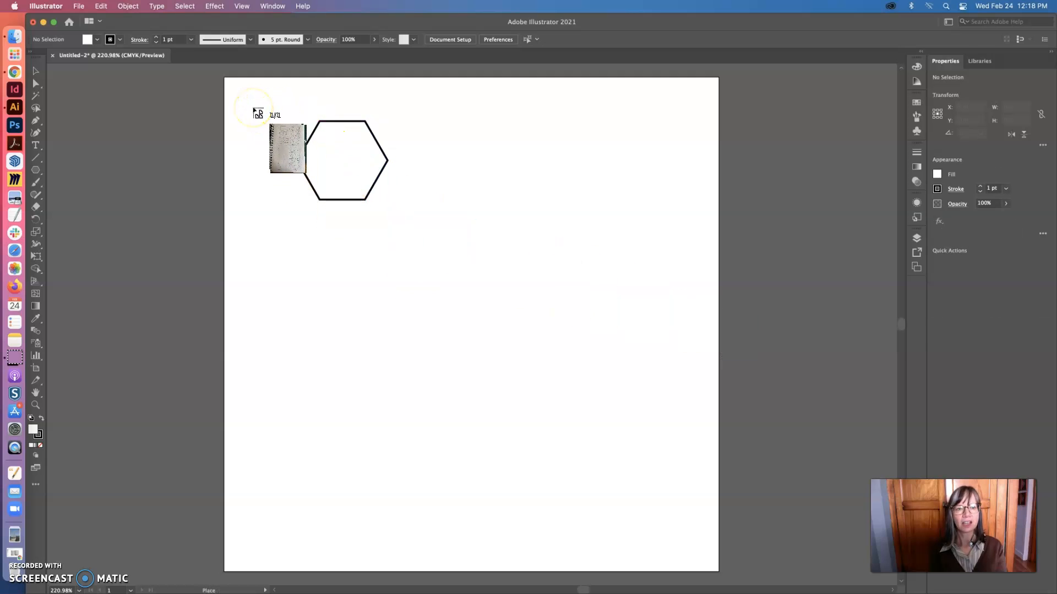
click(254, 109)
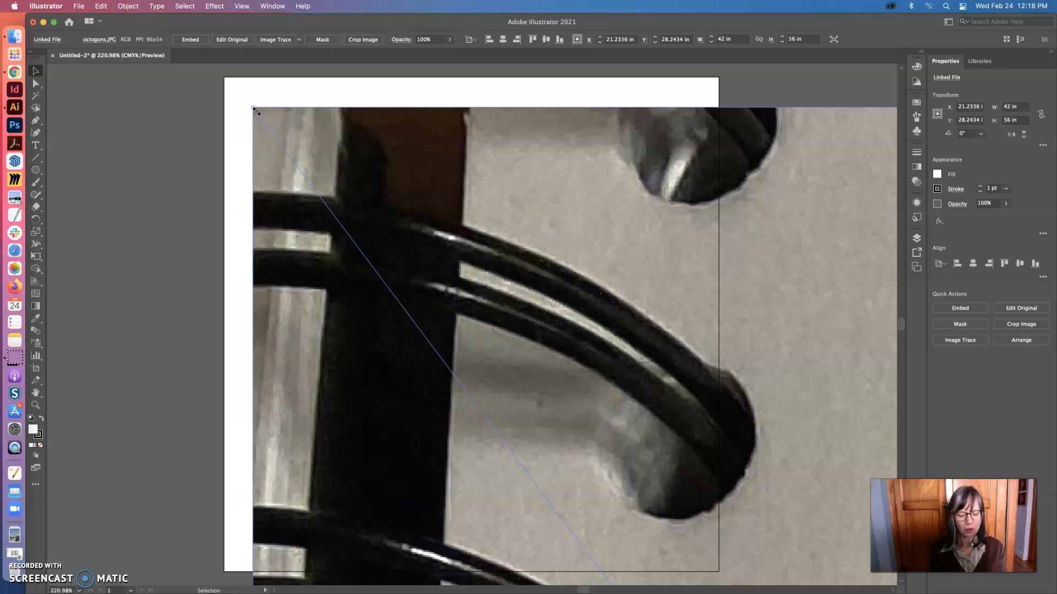
key(super+z)
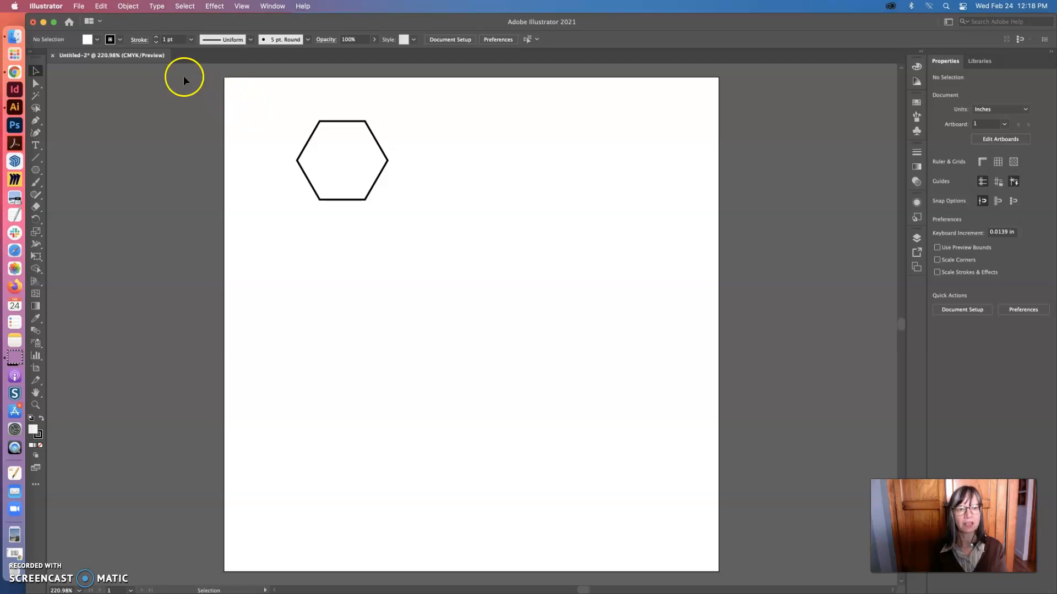
Place the linked octogons.JPG from the Desktop, drawn from the artboard's upper-left area at about 2.74 × 3.66 in
click(77, 6)
click(110, 195)
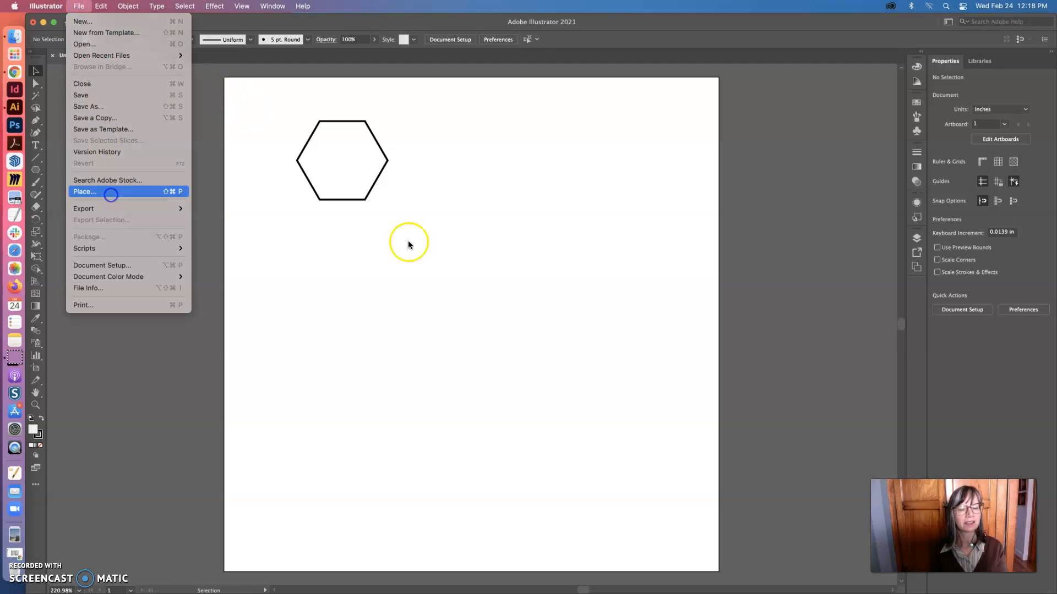
scroll(476, 237, down, 3)
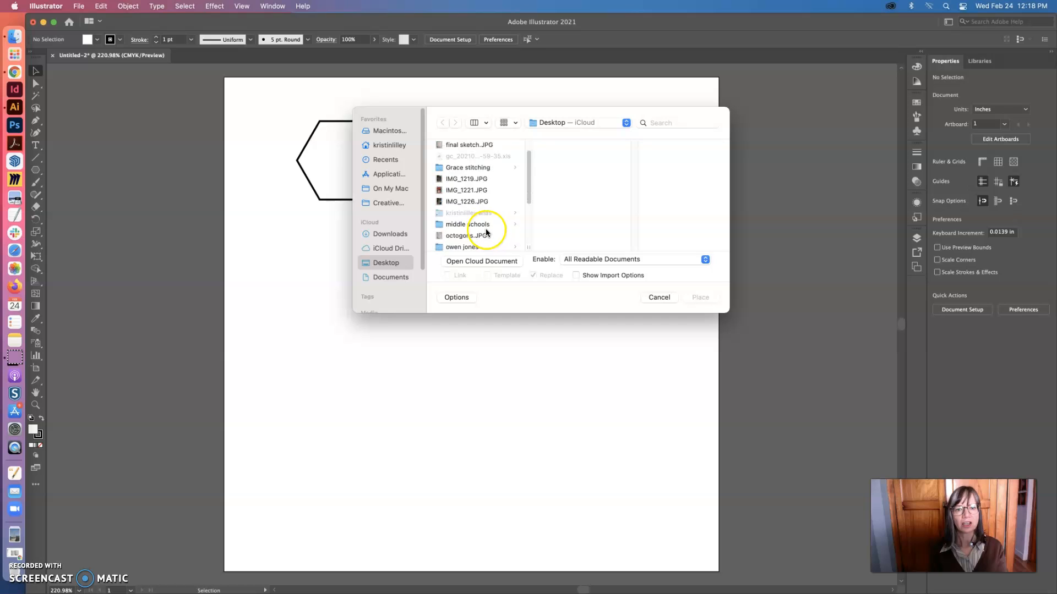
click(464, 206)
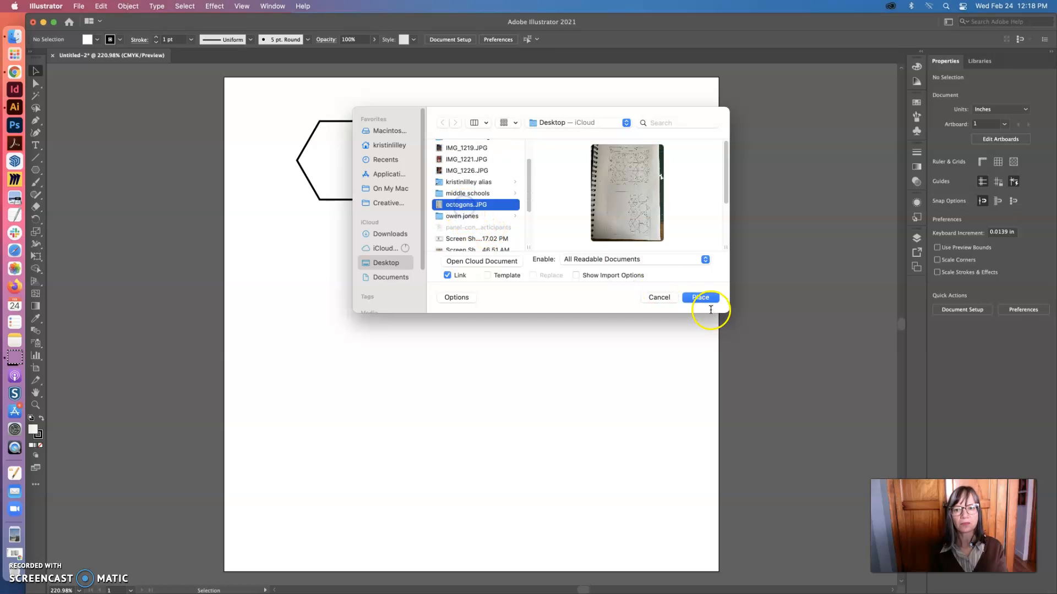
click(697, 296)
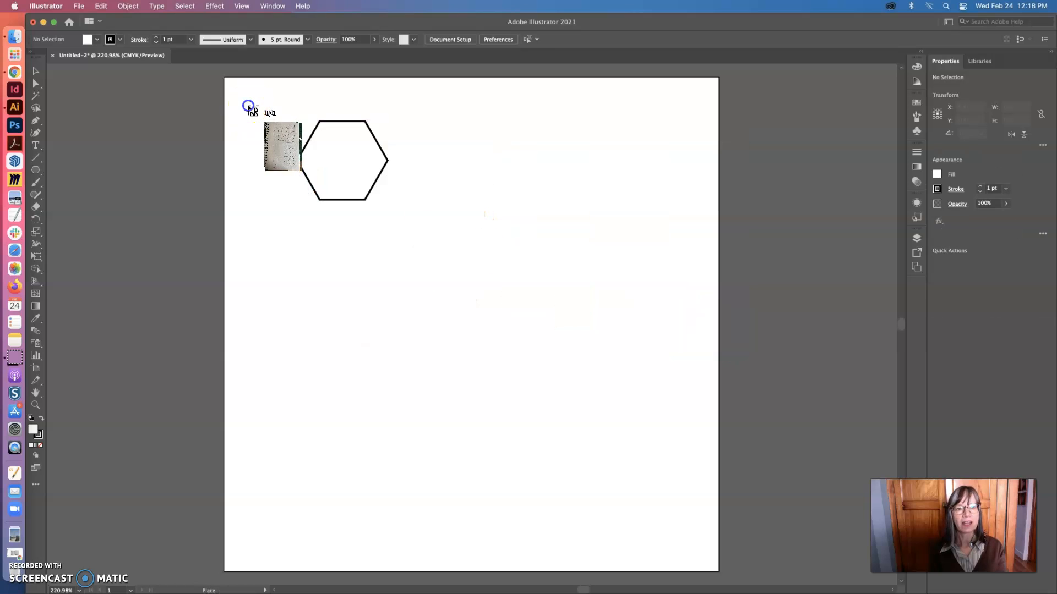
drag(248, 107, 646, 559)
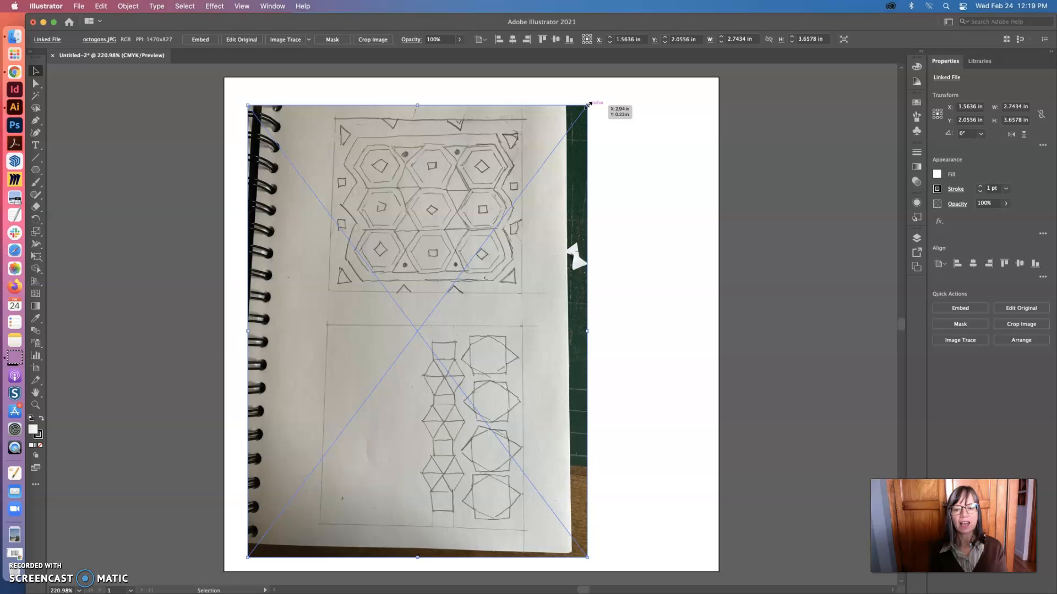
Enlarge the placed sketch photo proportionally to about 3.57 × 4.77 in
drag(589, 102, 690, 231)
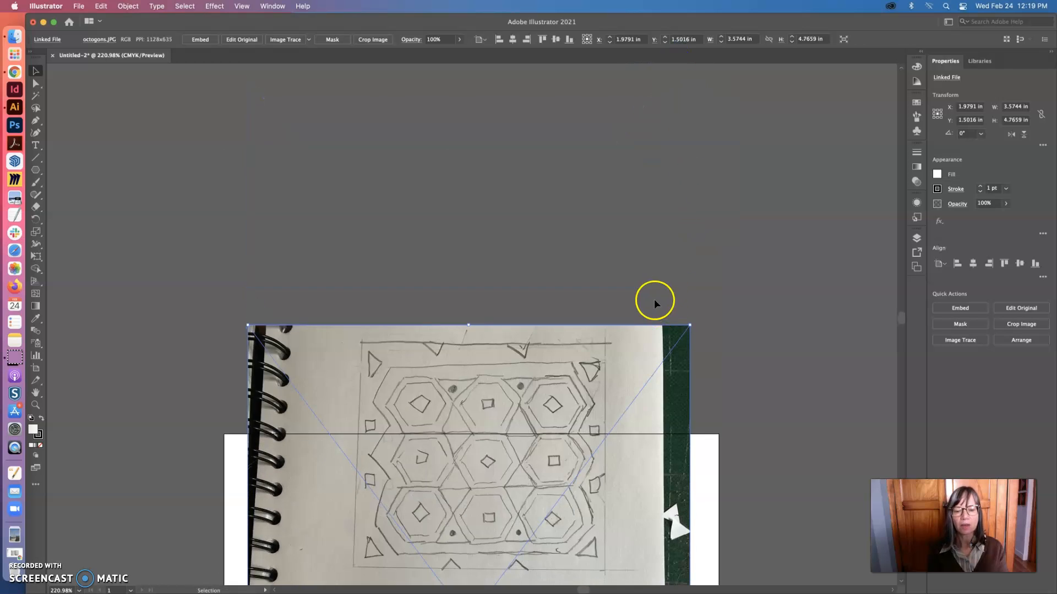
scroll(754, 328, down, 3)
scroll(751, 326, down, 7)
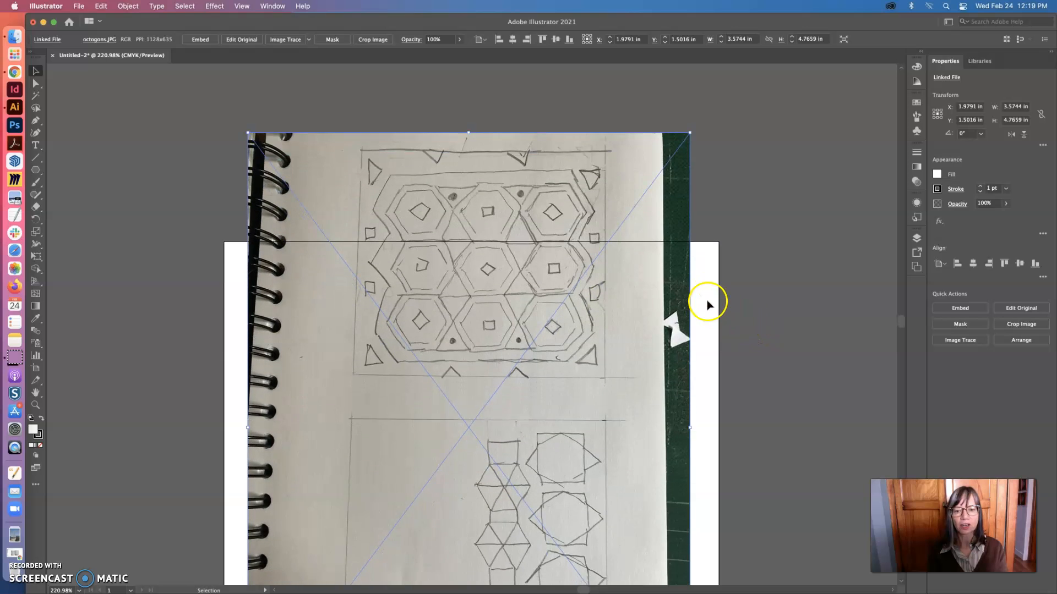
scroll(687, 300, down, 6)
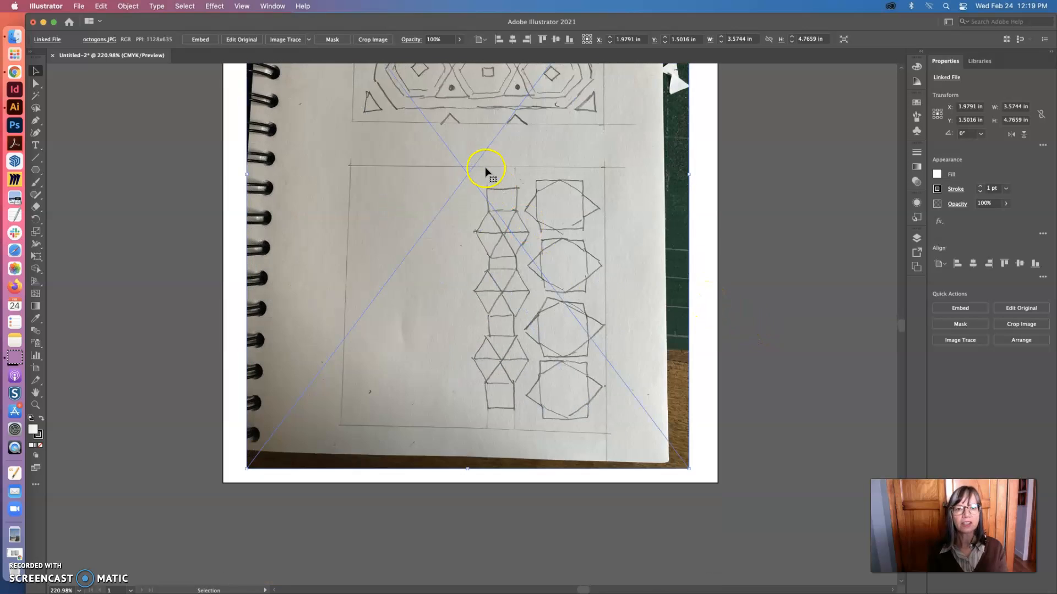
Move the sketch photo to the artboard's right edge, clearing the area around the hexagon
drag(505, 173, 450, 354)
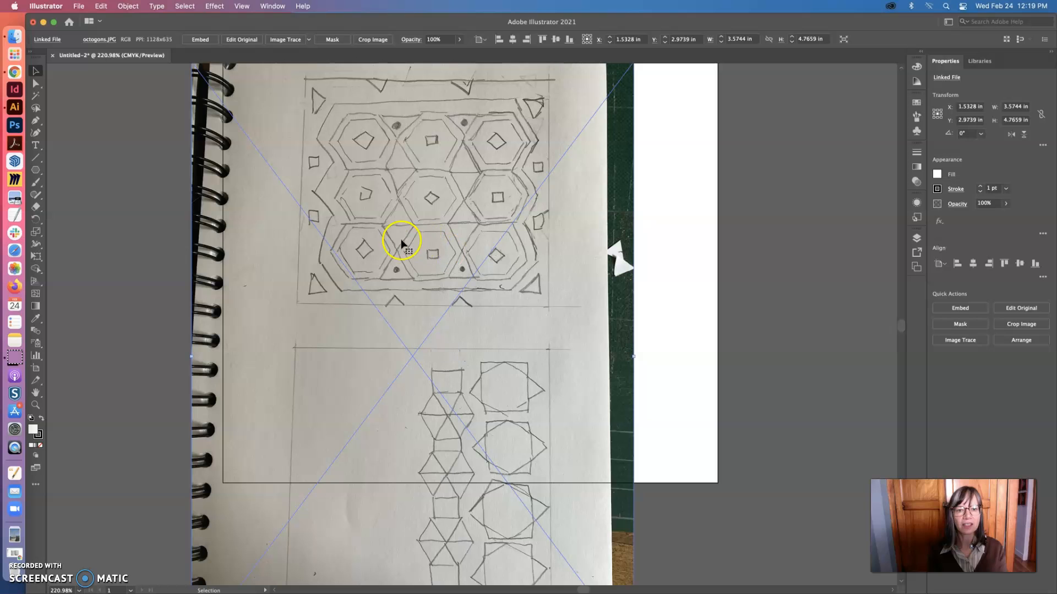
drag(478, 256, 354, 249)
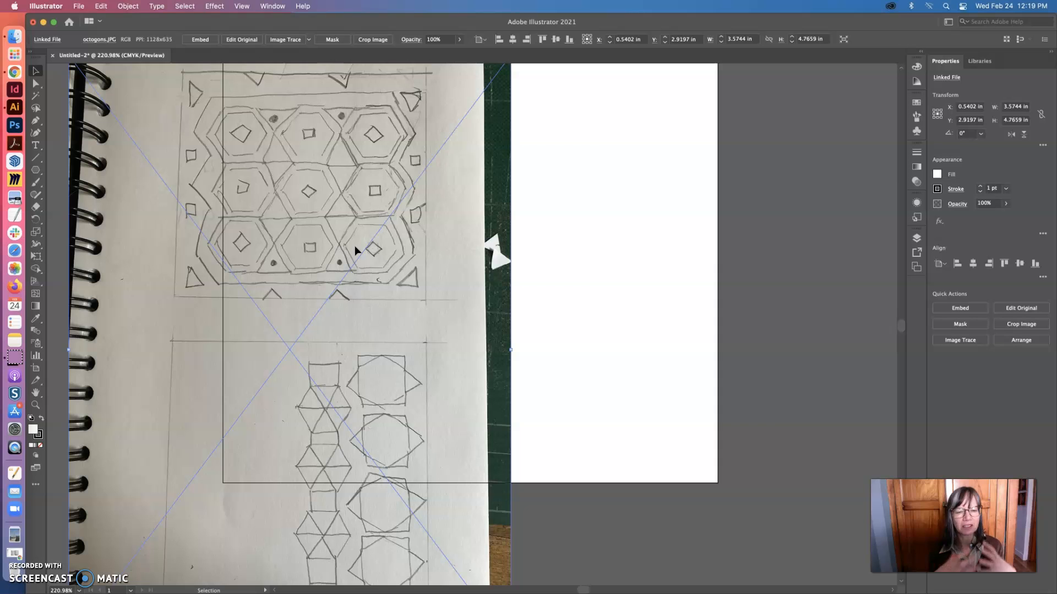
scroll(409, 240, right, 3)
click(511, 239)
mouse_move(137, 131)
mouse_down()
mouse_move(396, 174)
mouse_move(639, 196)
mouse_up()
drag(571, 196, 675, 183)
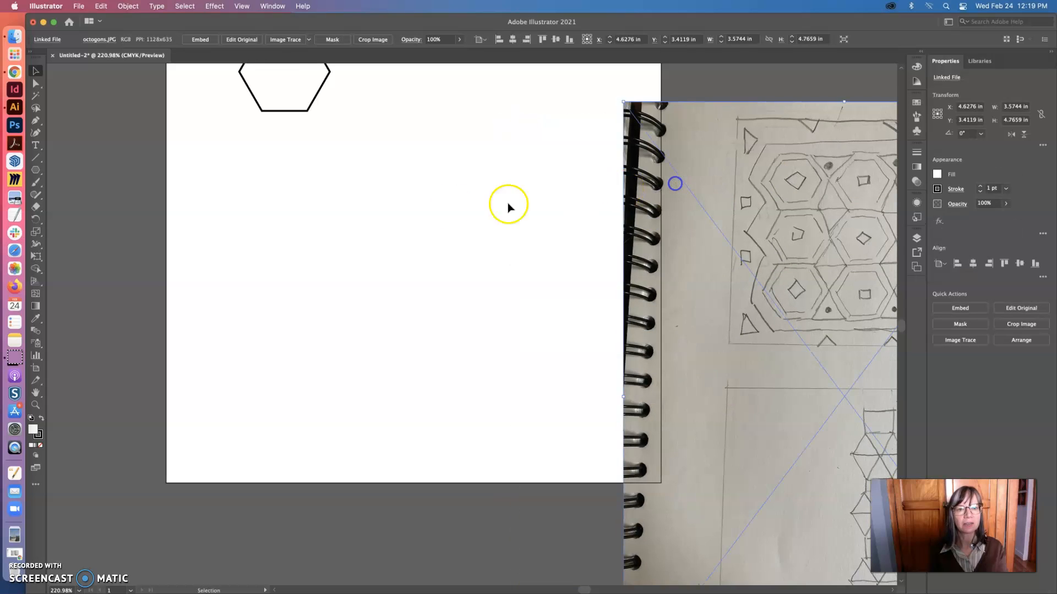
Paste two copies of the hexagon and place one directly beside the original at the same height
scroll(473, 208, up, 5)
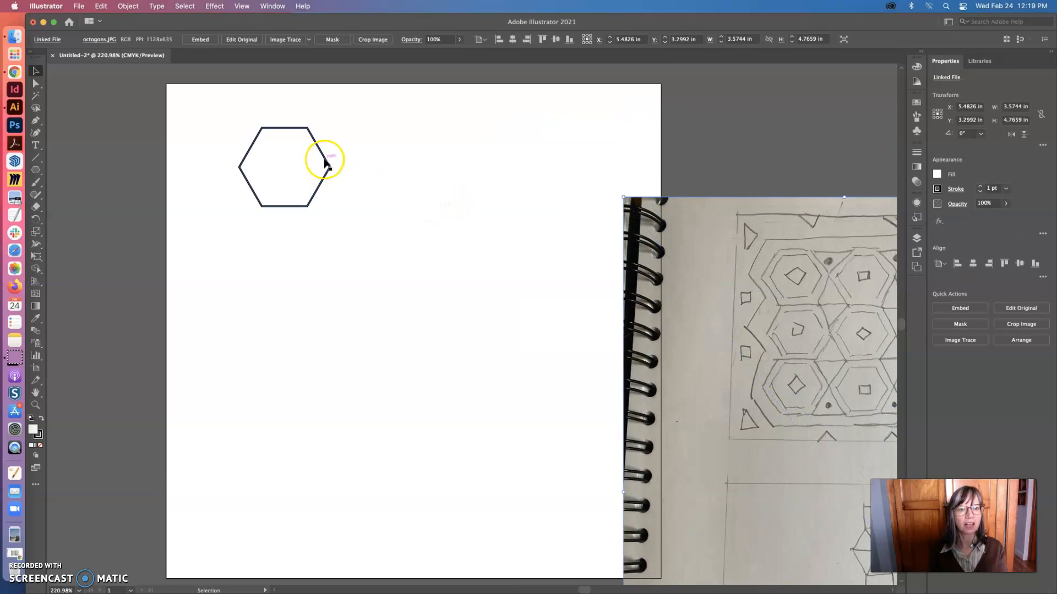
click(326, 162)
key(super+c)
key(super+v)
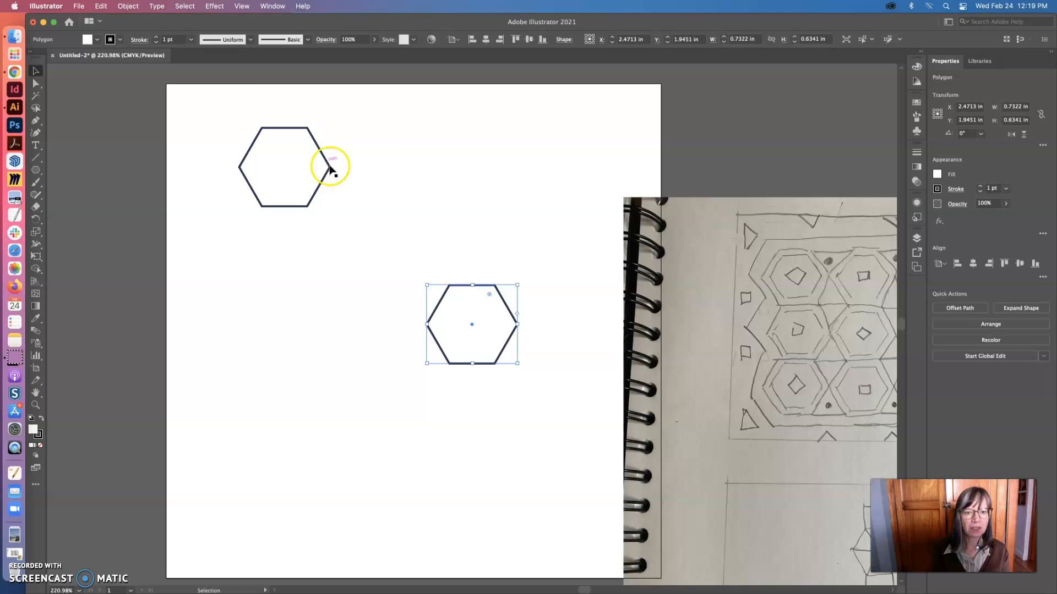
click(101, 6)
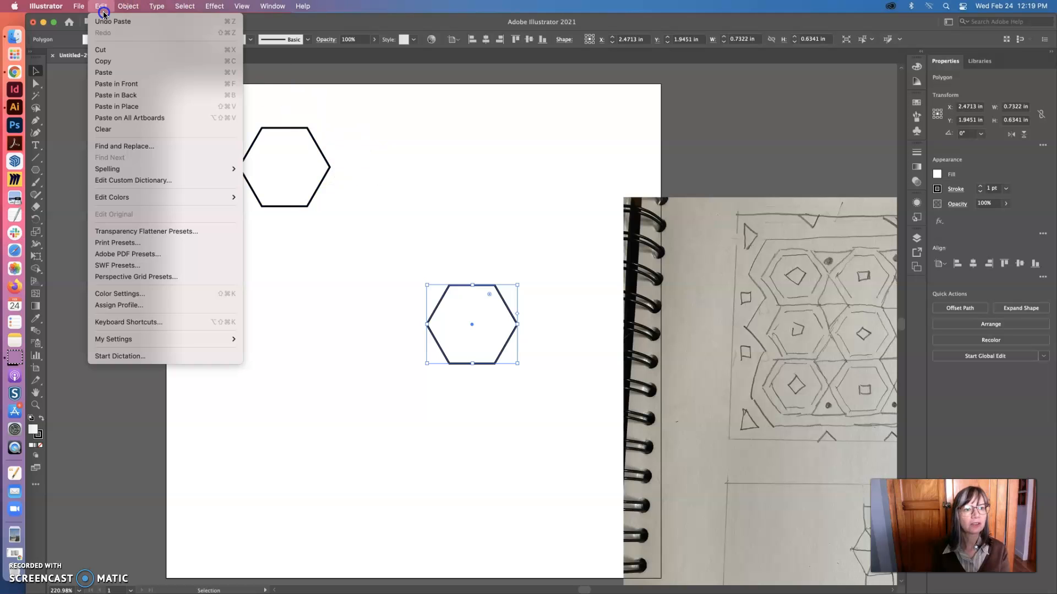
click(106, 74)
click(370, 158)
drag(477, 290, 389, 129)
click(458, 175)
Duplicate the hexagon pair to complete a row of four across the artboard, and delete the spare hexagon
drag(455, 213, 282, 137)
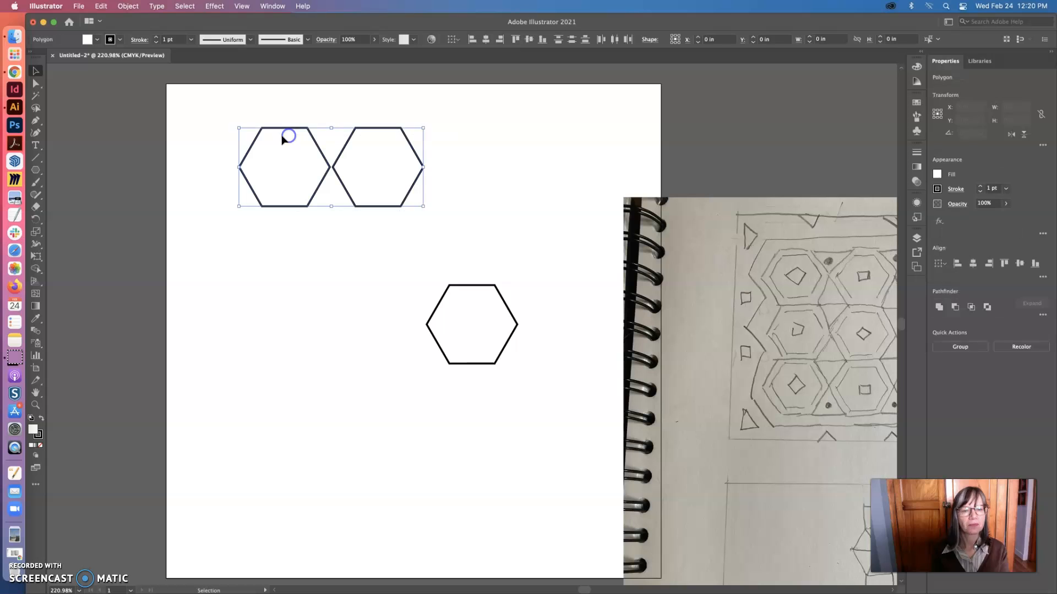
key(super+c)
key(super+v)
drag(391, 288, 446, 132)
click(475, 308)
key(Delete)
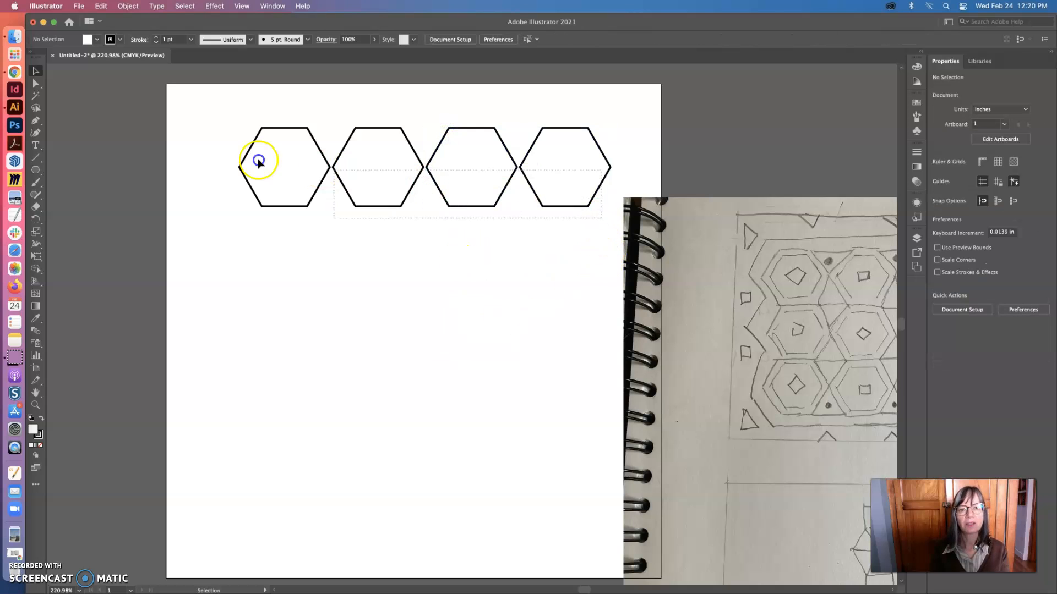
Duplicate the row of four hexagons, scale the copy to about 1.79 × 0.38 in, and place it below the first row
key(super+a)
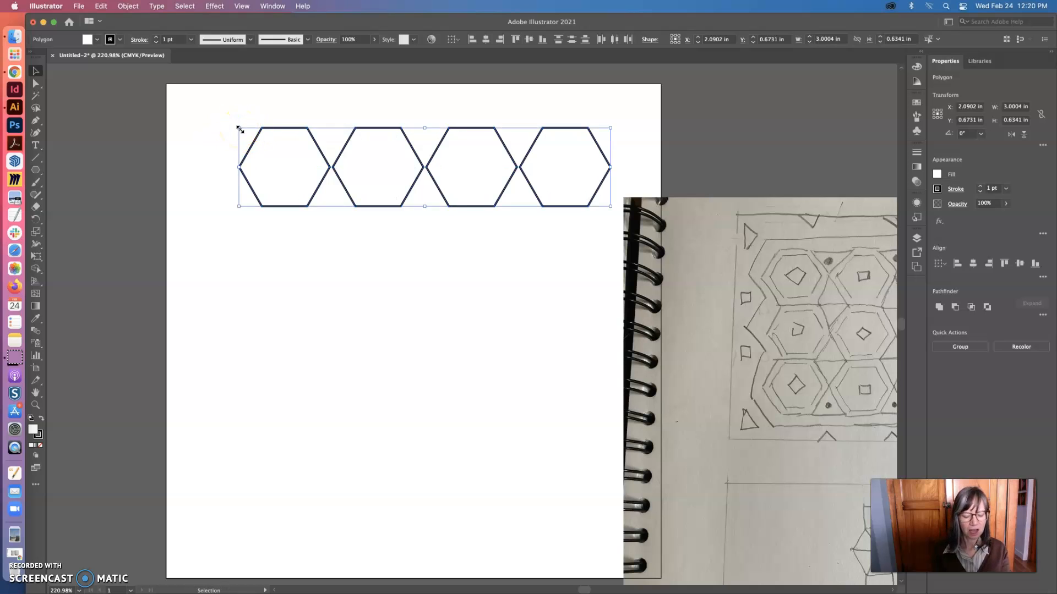
key(super+v)
drag(657, 285, 507, 298)
drag(475, 330, 381, 255)
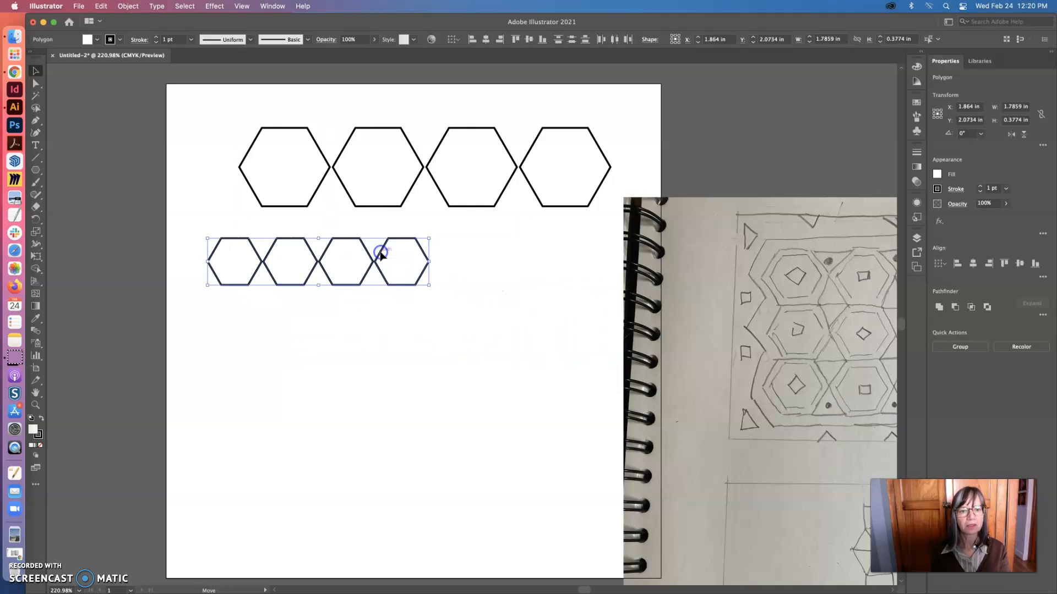
Paste another hexagon row, scale it smaller than the second row, and place it beneath that row
key(super+v)
drag(656, 286, 358, 323)
click(520, 276)
Duplicate the second hexagon row, place the copy below the smallest row, and enlarge it slightly
click(333, 265)
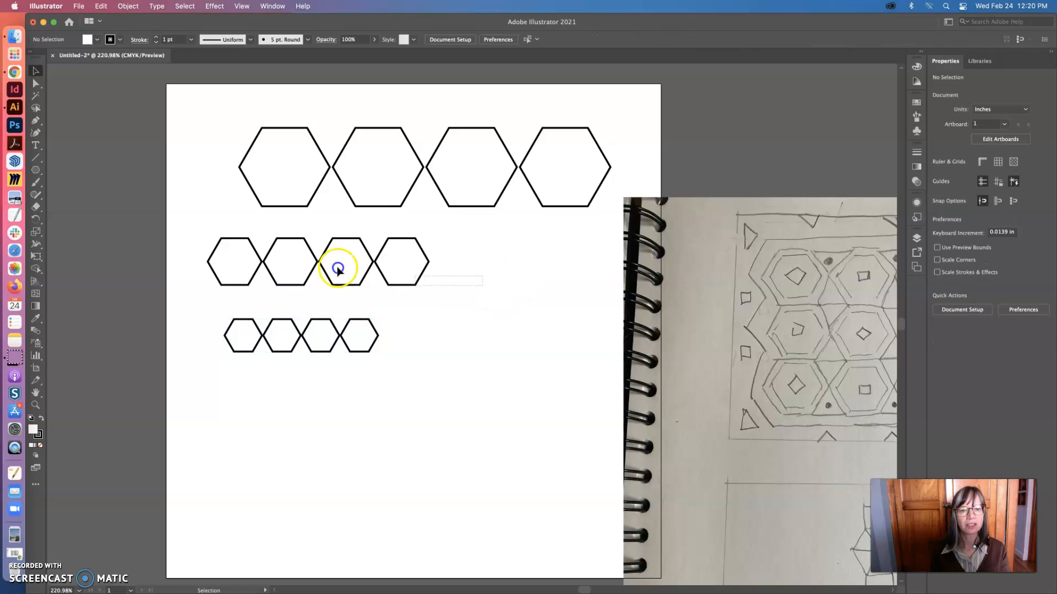
key(super+c)
key(super+v)
click(226, 248)
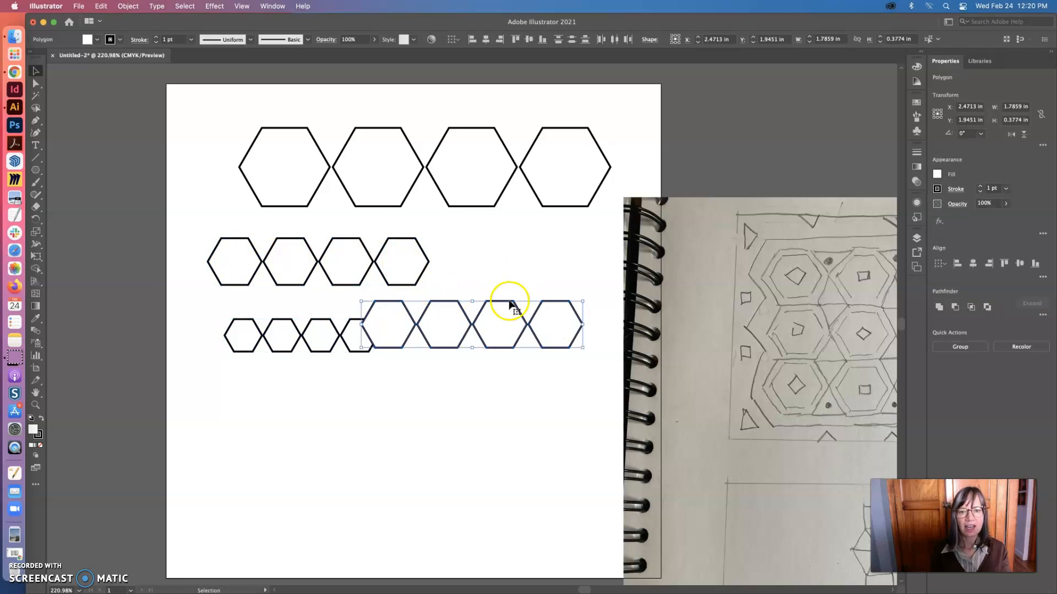
drag(463, 417, 556, 403)
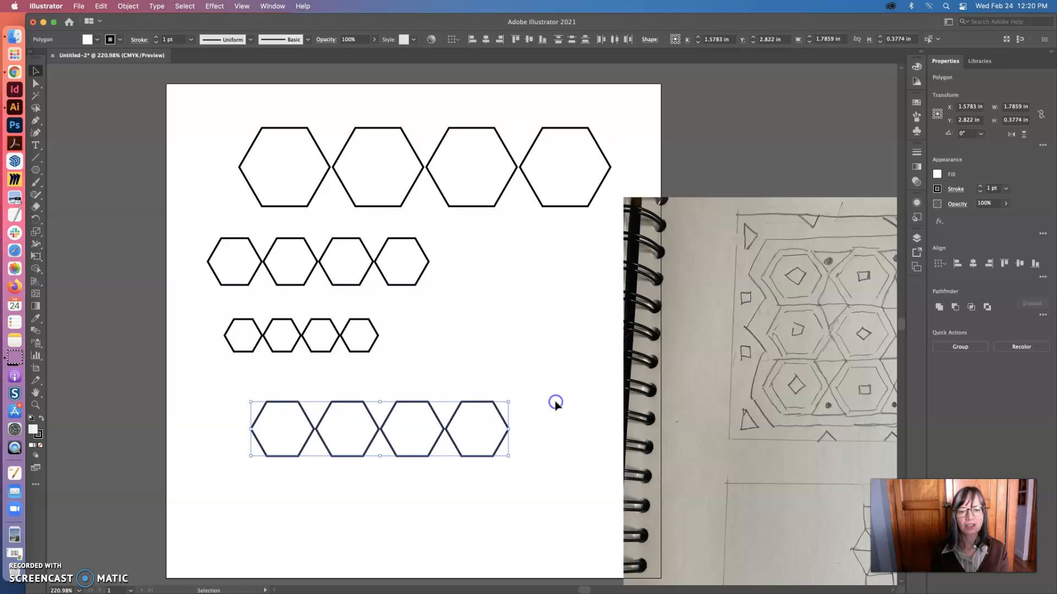
Try the sketch photo at several positions over the artboard, behind the hexagon rows
click(522, 344)
drag(716, 208, 414, 176)
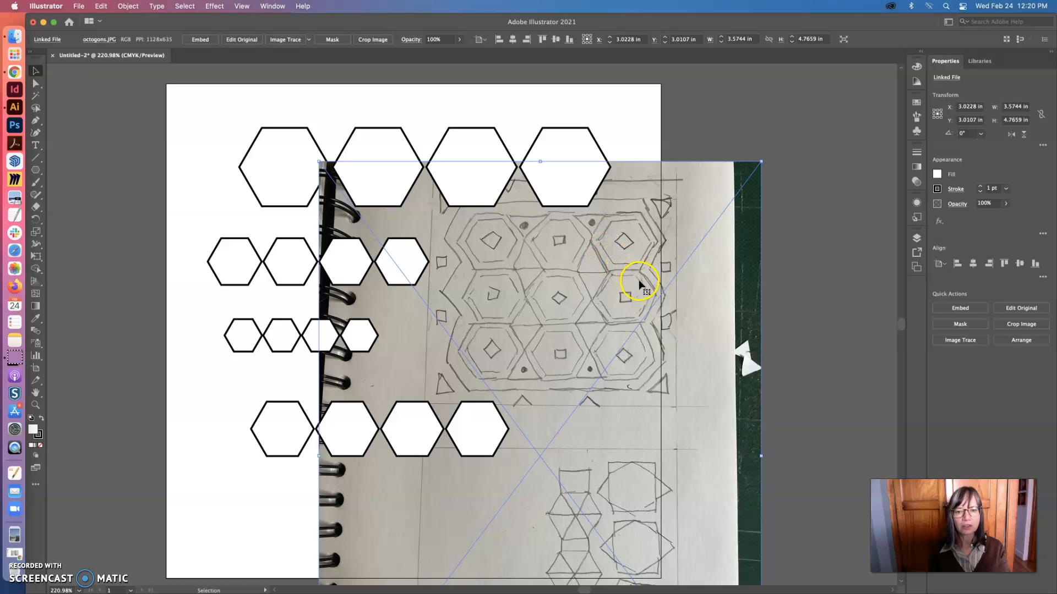
drag(632, 282, 844, 264)
drag(759, 280, 607, 285)
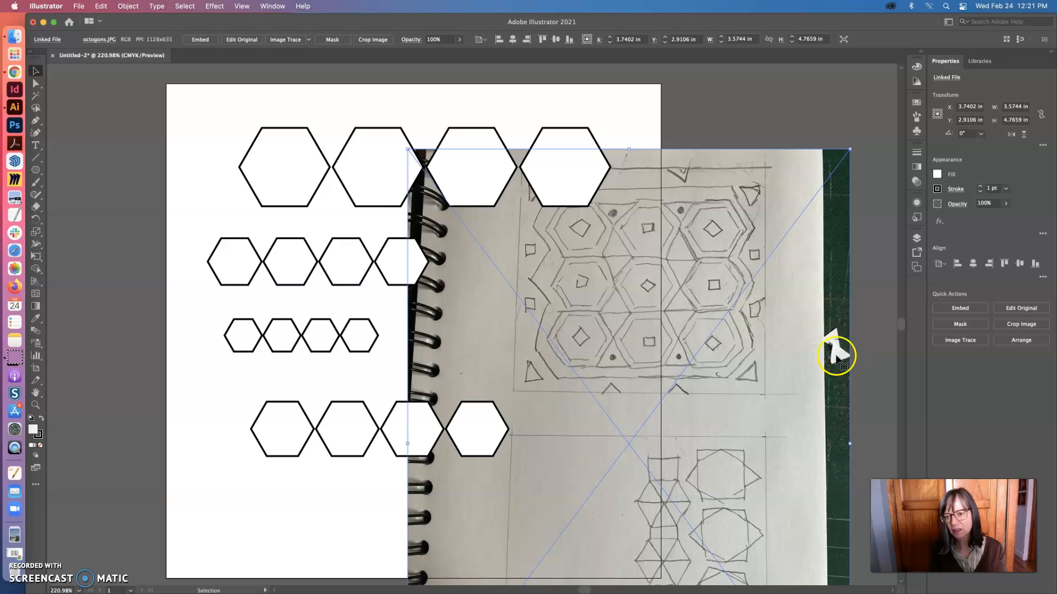
mouse_move(788, 383)
mouse_down()
mouse_move(835, 375)
mouse_move(800, 371)
mouse_up()
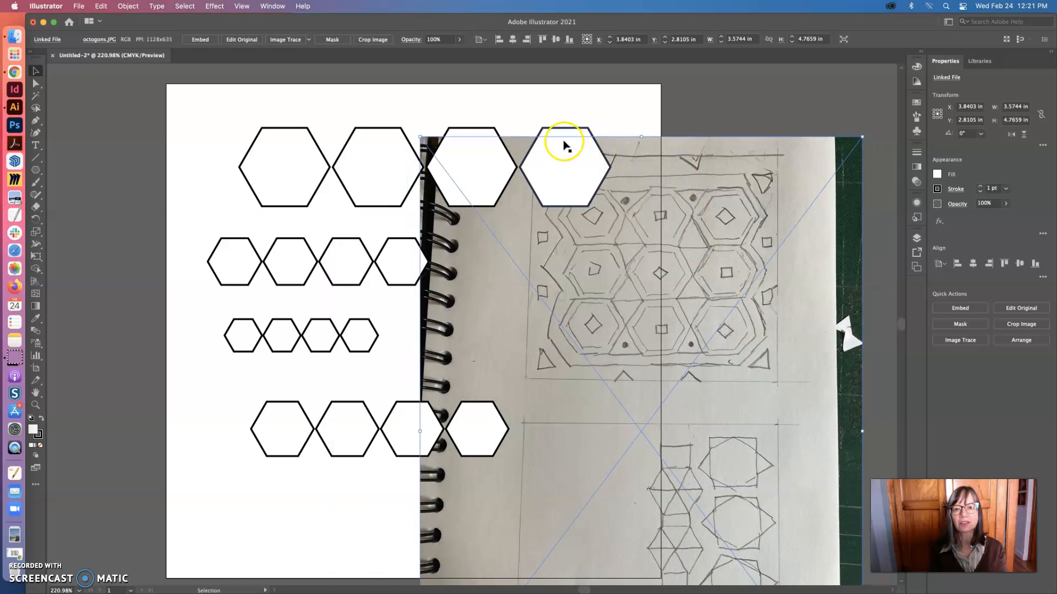
drag(665, 170, 713, 221)
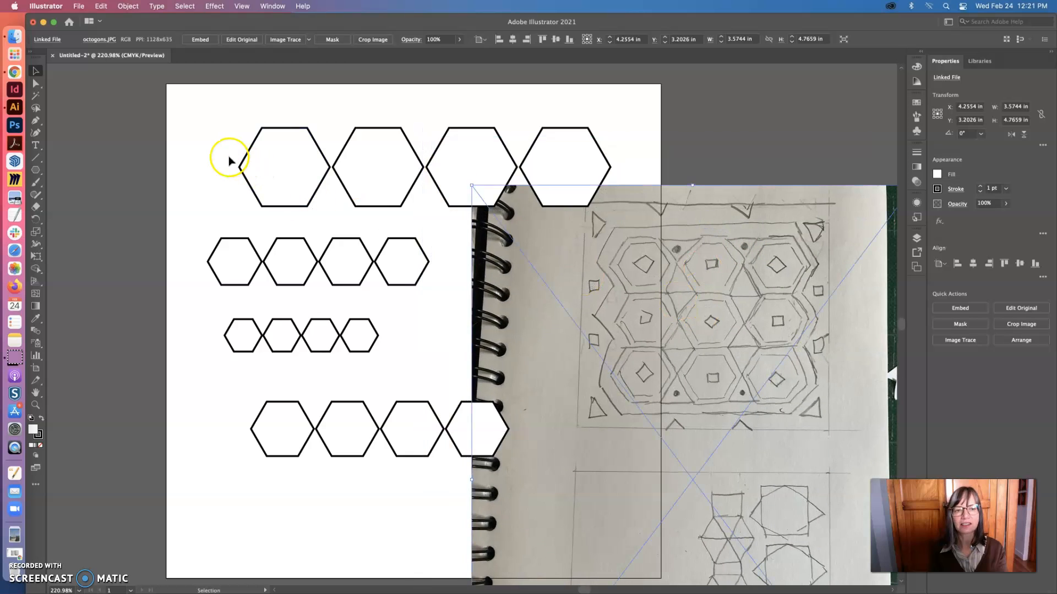
Move the sketch photo back to the artboard's right edge and all four hexagon rows off the artboard's left side
click(187, 124)
drag(567, 265, 705, 238)
drag(177, 110, 41, 424)
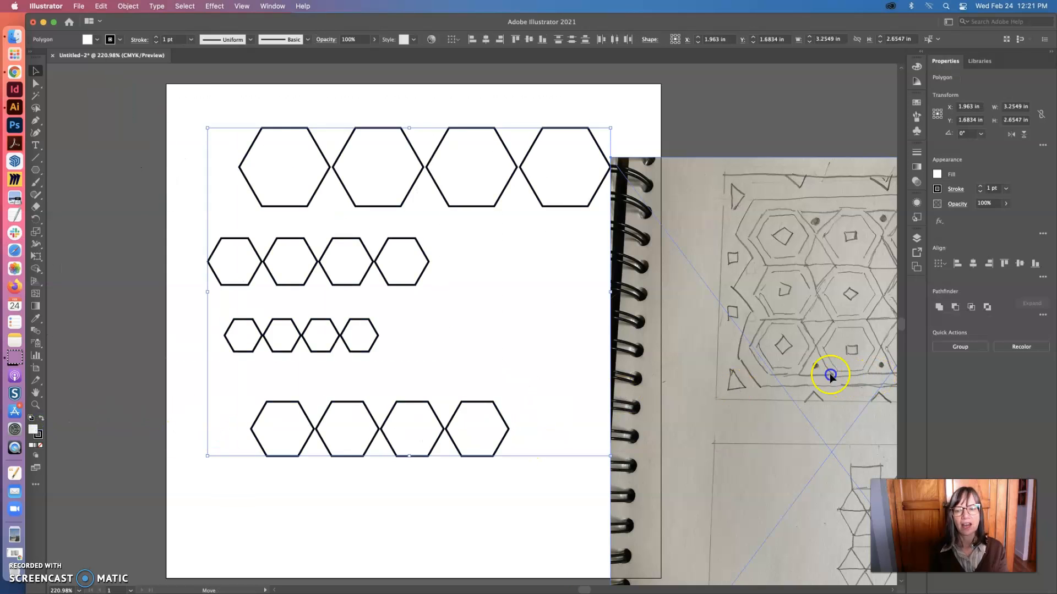
drag(830, 374, 882, 373)
drag(182, 101, 573, 502)
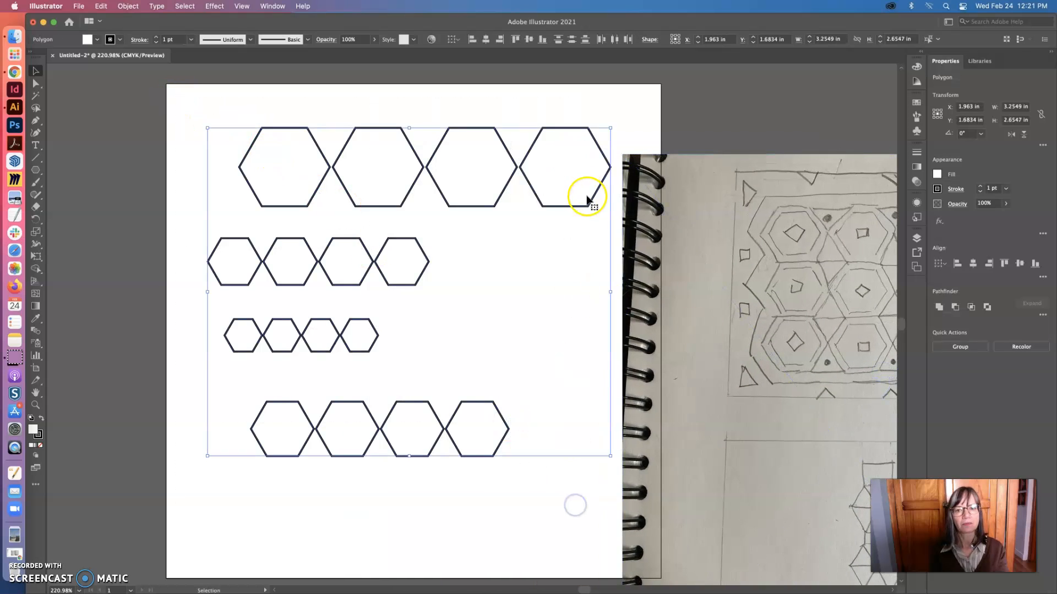
mouse_move(589, 203)
mouse_down()
mouse_move(236, 214)
mouse_move(249, 208)
mouse_move(145, 202)
mouse_up()
Move the sketch photo onto the artboard and enlarge it proportionally to about 7.24 × 9.66 in
drag(724, 246, 342, 200)
alt+click(414, 277)
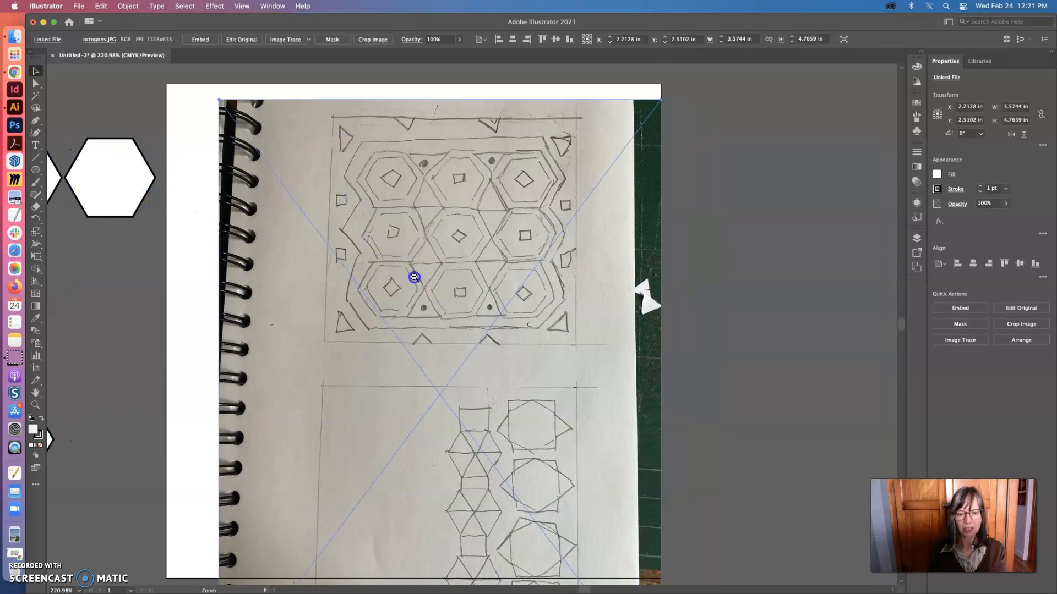
alt+super+click(437, 289)
key(super+space)
alt+super+click(477, 330)
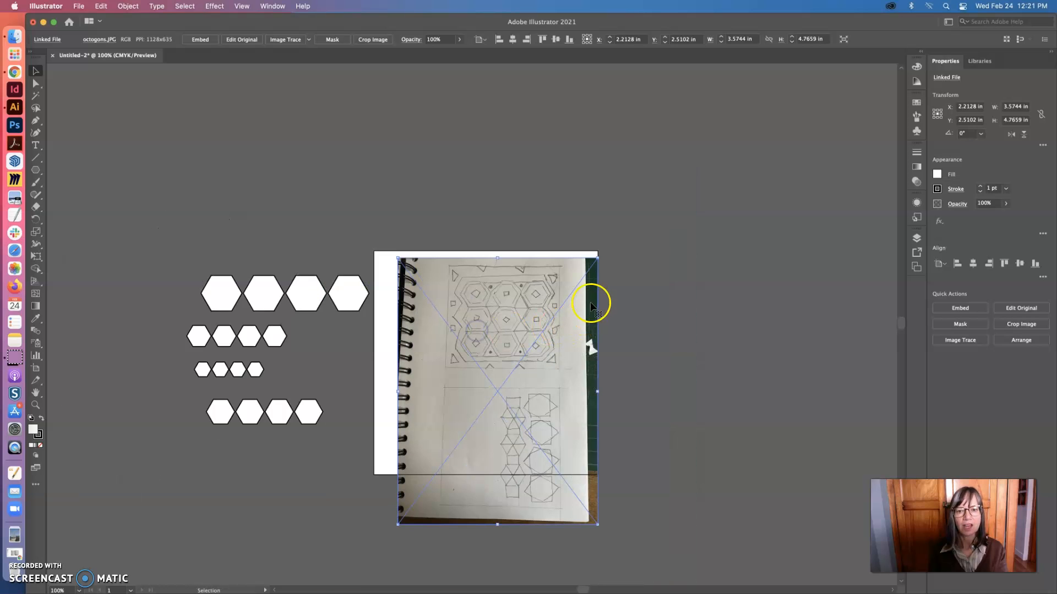
drag(599, 260, 681, 145)
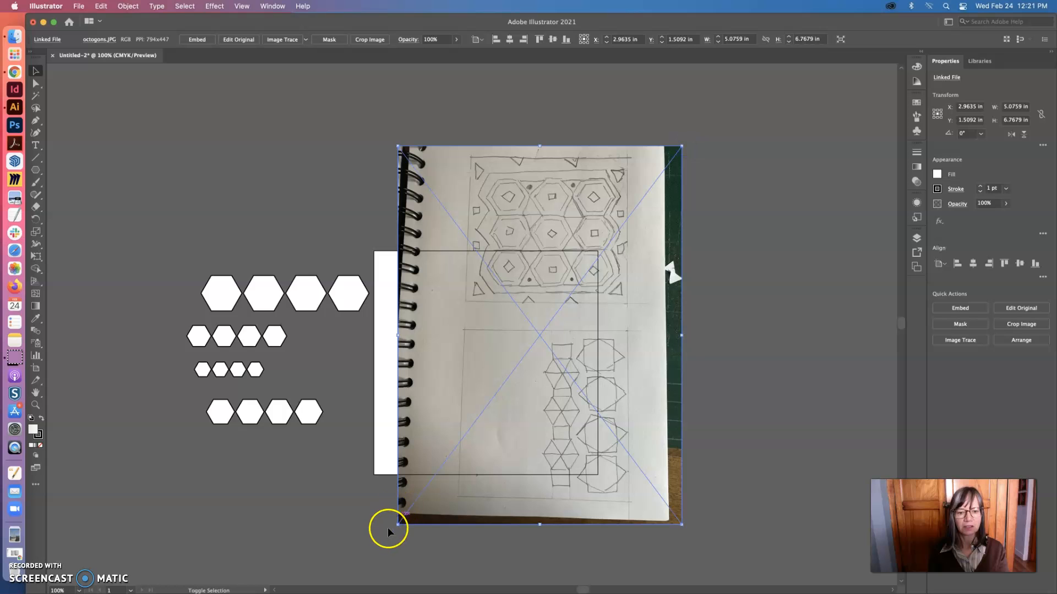
drag(397, 525, 282, 584)
Fit the photo's upper hexagon sketch to the artboard outline, scaling the photo to about 7.41 × 9.88 in
drag(542, 237, 498, 351)
mouse_move(637, 260)
mouse_down()
mouse_move(714, 159)
mouse_move(604, 331)
mouse_up()
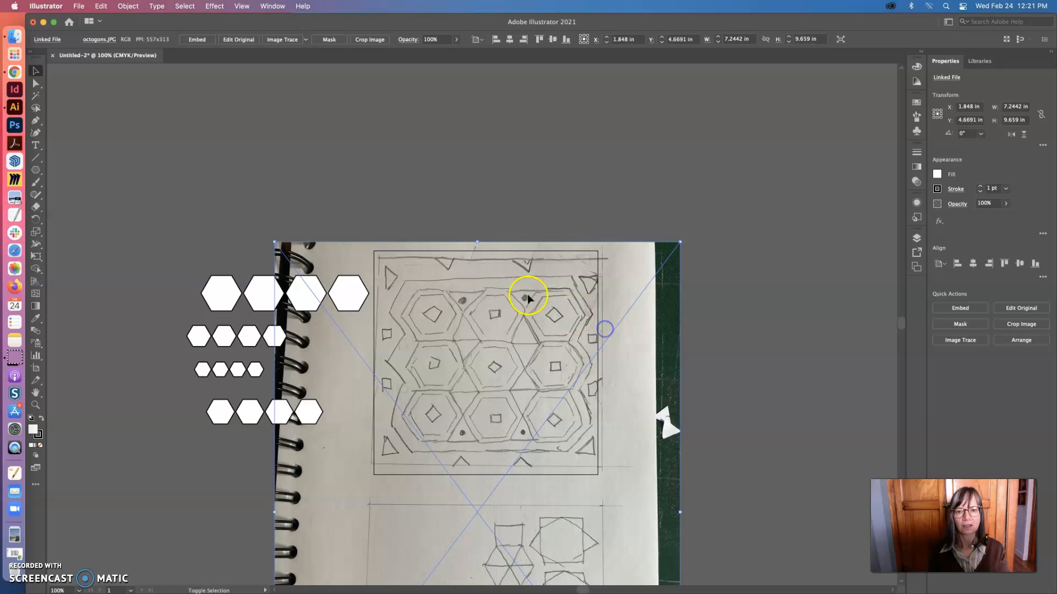
drag(267, 237, 259, 230)
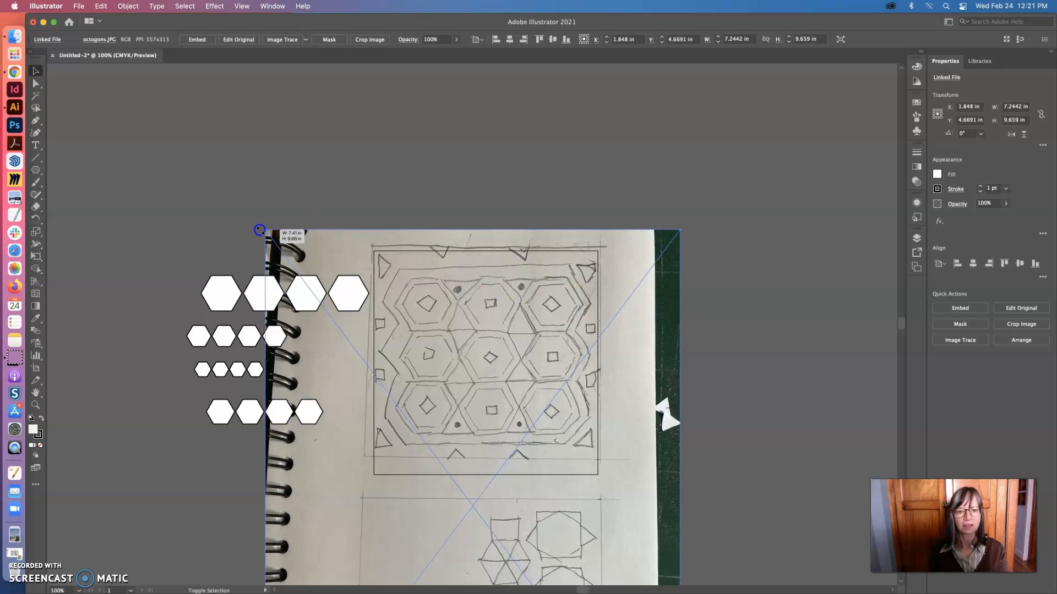
drag(459, 321, 463, 336)
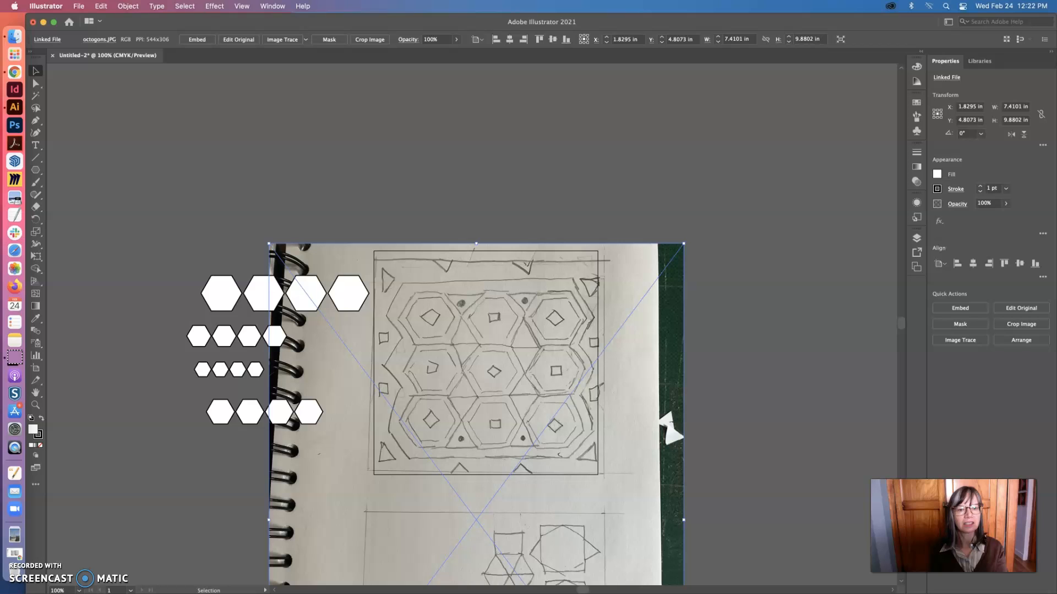
Lock the selected sketch photo in place over the artboard
click(127, 6)
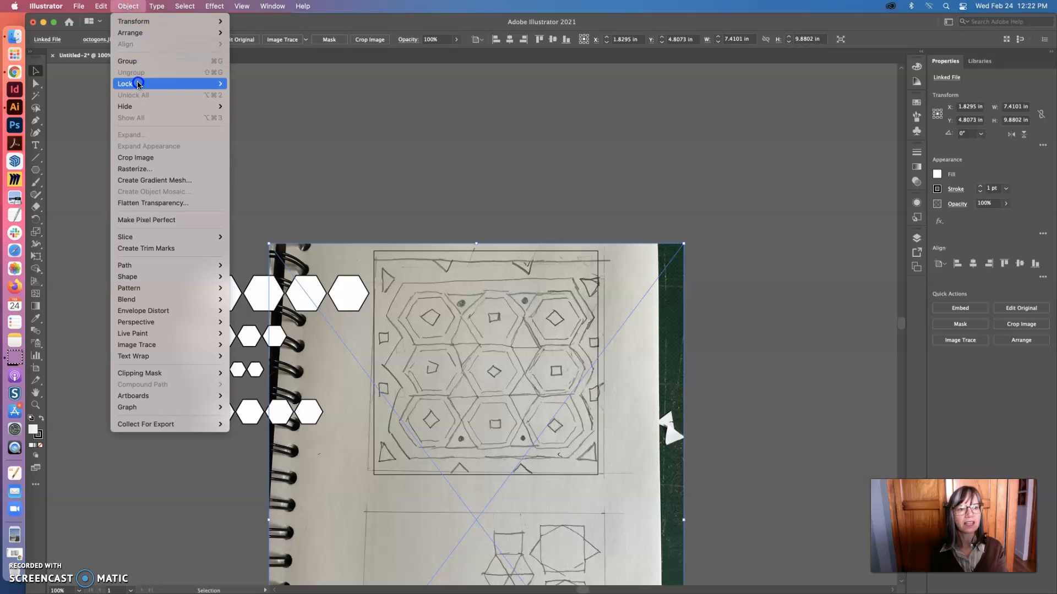
mouse_move(135, 84)
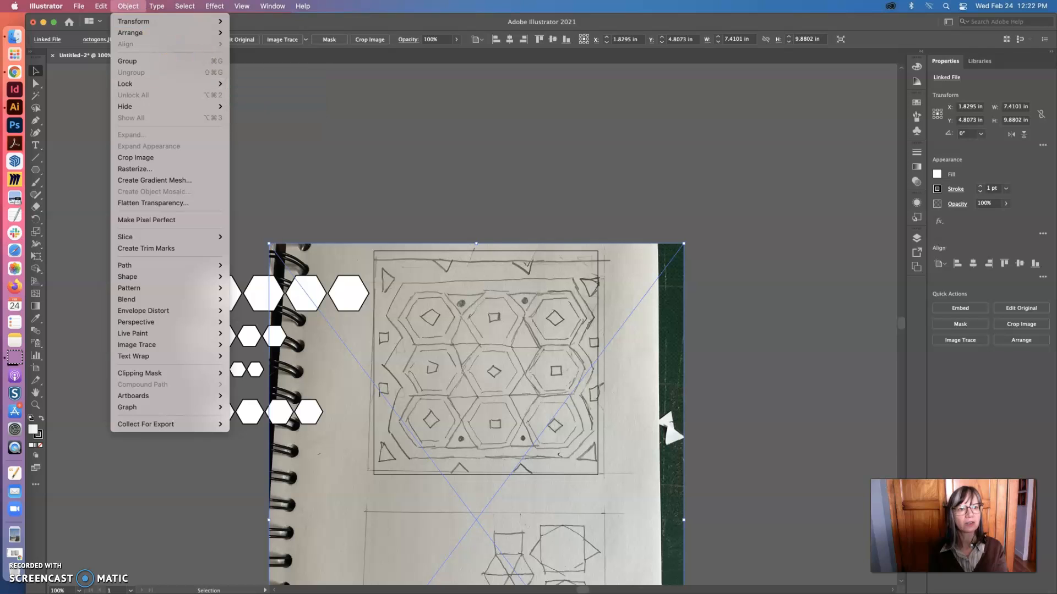
click(250, 84)
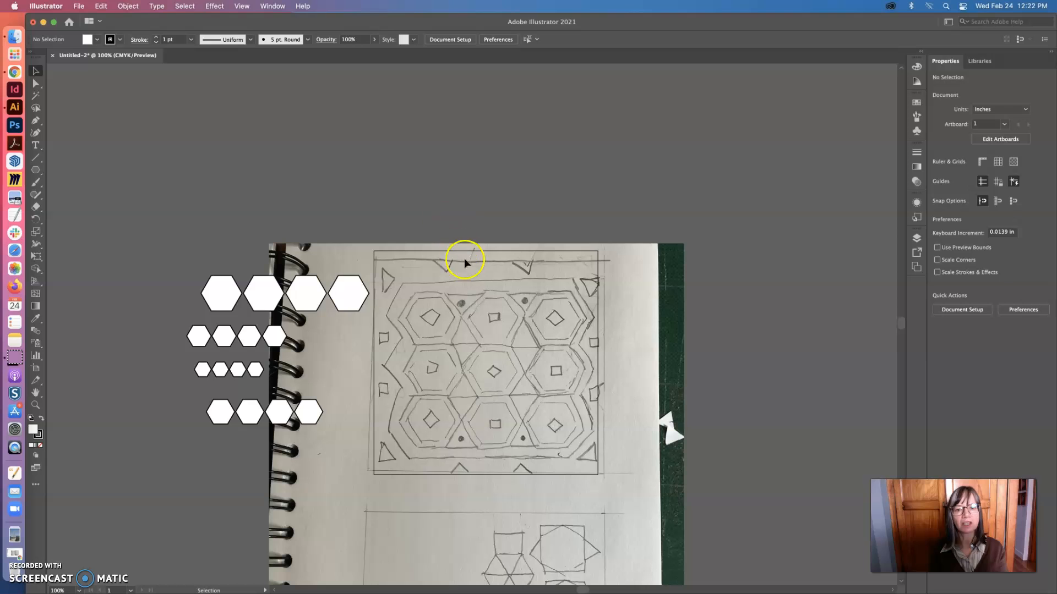
Fit one large hexagon to the sketch's upper-left hexagon at about 0.80 × 0.69 in, and delete all the other hexagons
key(z)
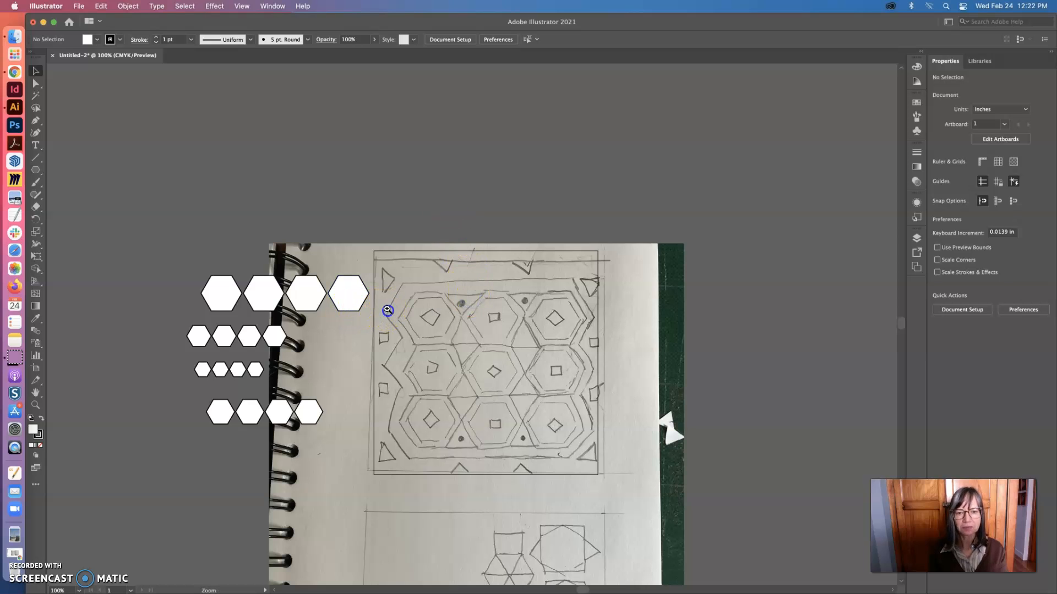
click(387, 310)
key(v)
mouse_move(417, 283)
mouse_down()
mouse_move(524, 292)
mouse_move(538, 318)
mouse_up()
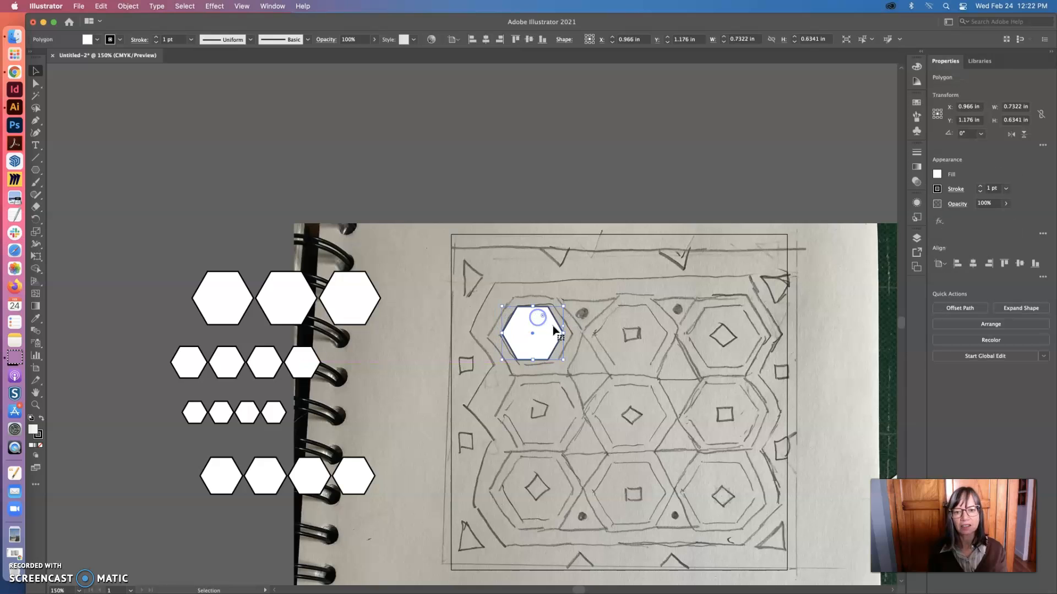
mouse_move(563, 360)
mouse_down()
mouse_move(577, 365)
mouse_move(555, 344)
mouse_up()
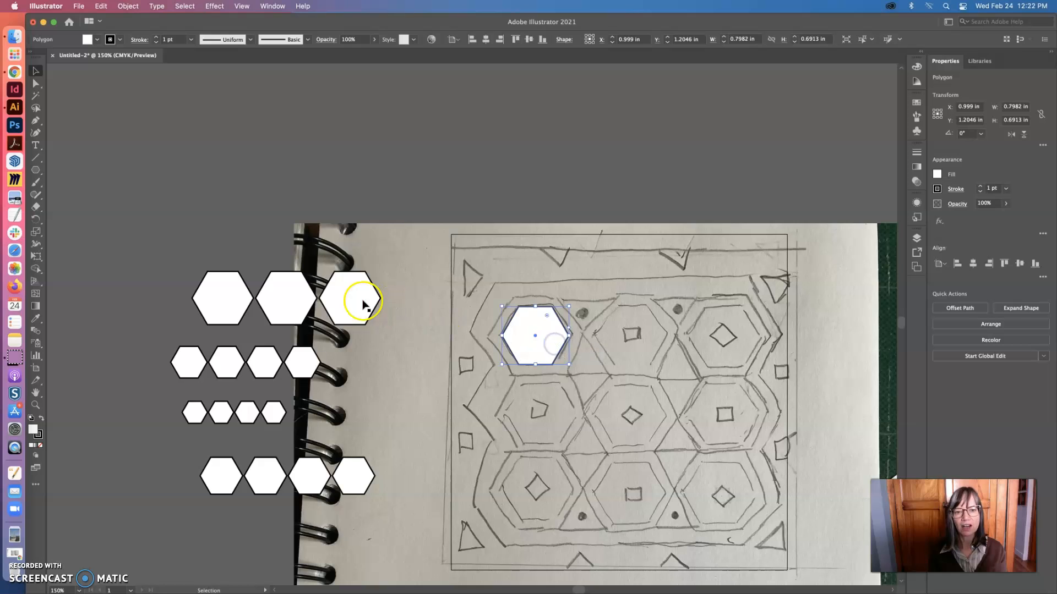
drag(374, 505, 379, 504)
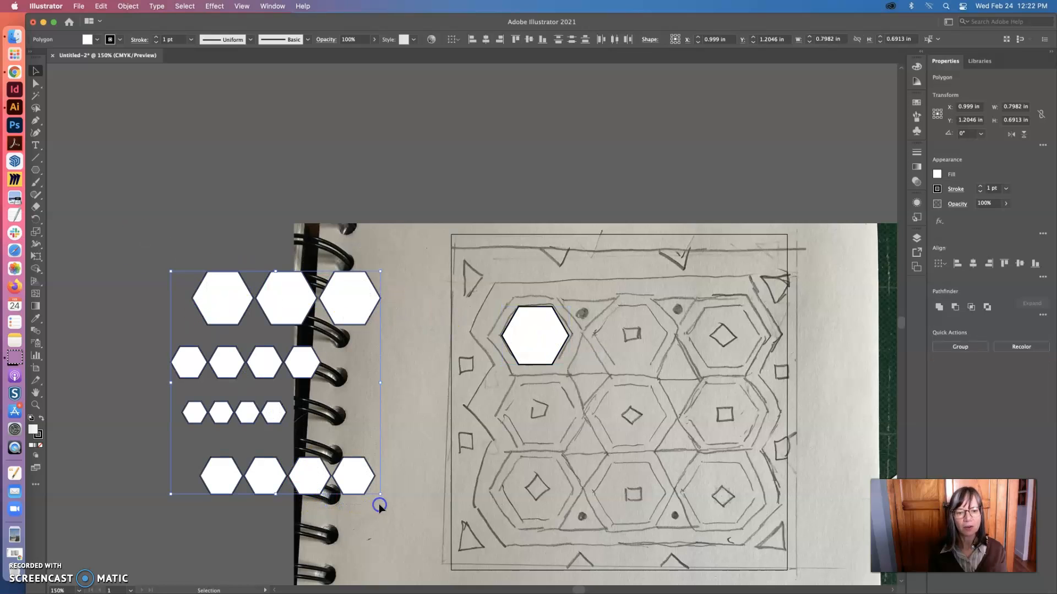
key(Delete)
Copy the fitted hexagon and place two duplicates over the middle and right hexagons of the sketch's top row
click(541, 336)
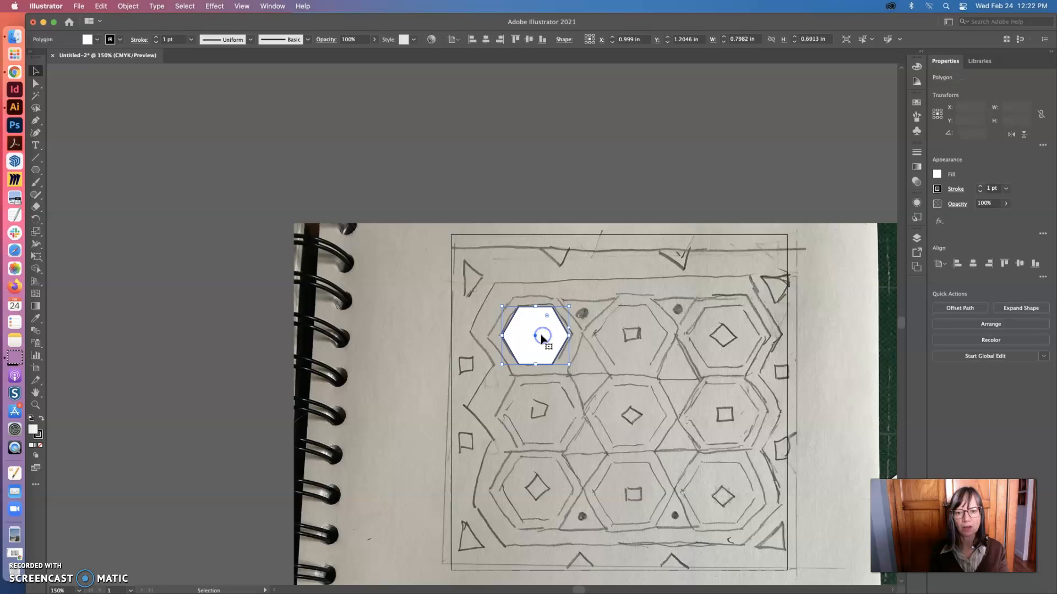
key(super+c)
key(super+v)
drag(476, 330, 633, 340)
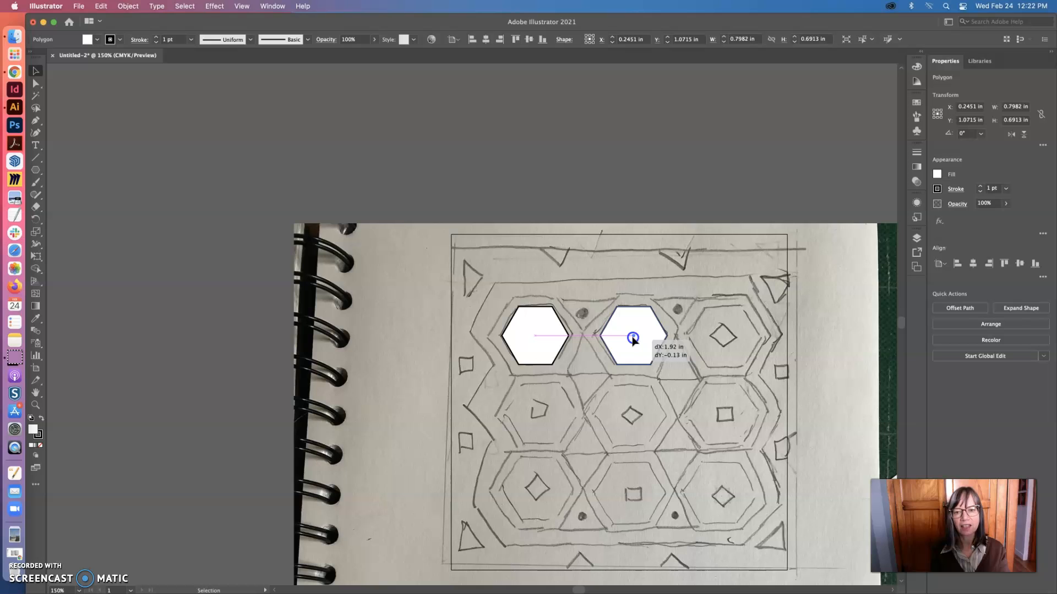
drag(633, 340, 633, 340)
key(super+v)
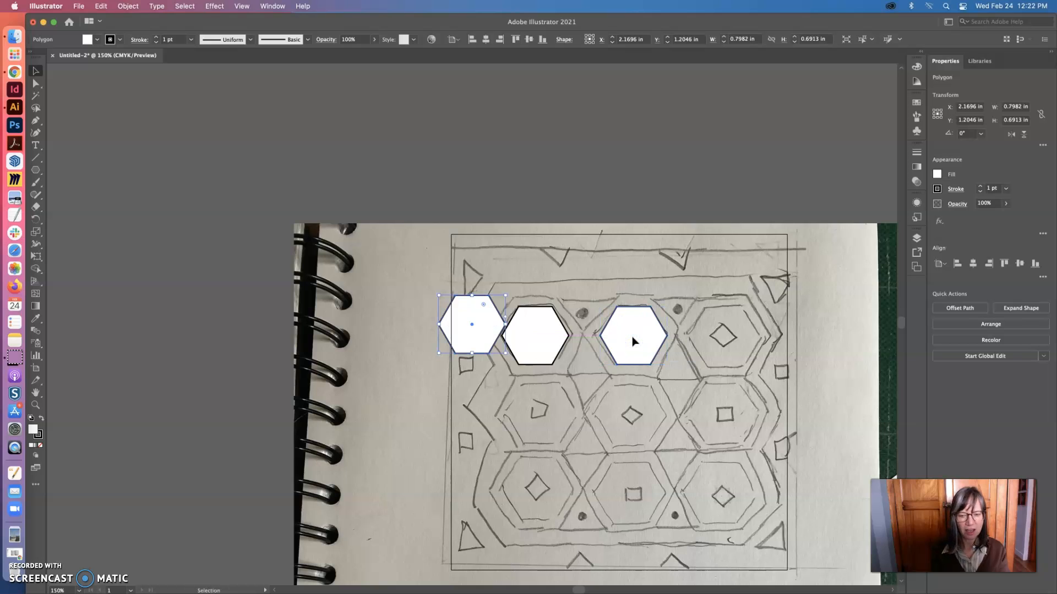
drag(472, 328, 727, 338)
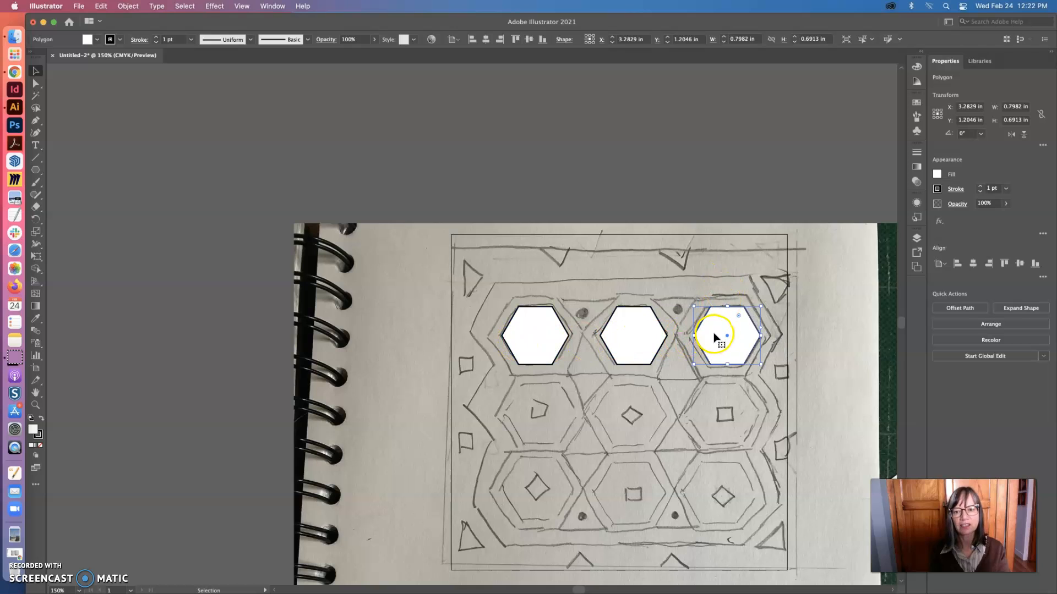
Distribute the three top-row hexagons horizontally by their centers
shift+click(624, 336)
shift+click(539, 343)
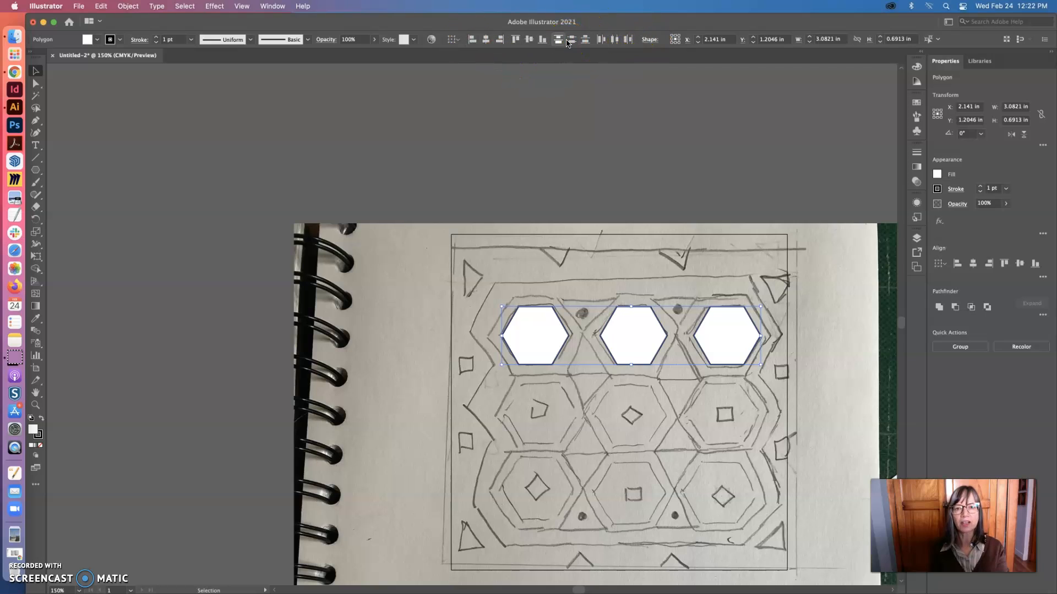
click(616, 43)
click(720, 342)
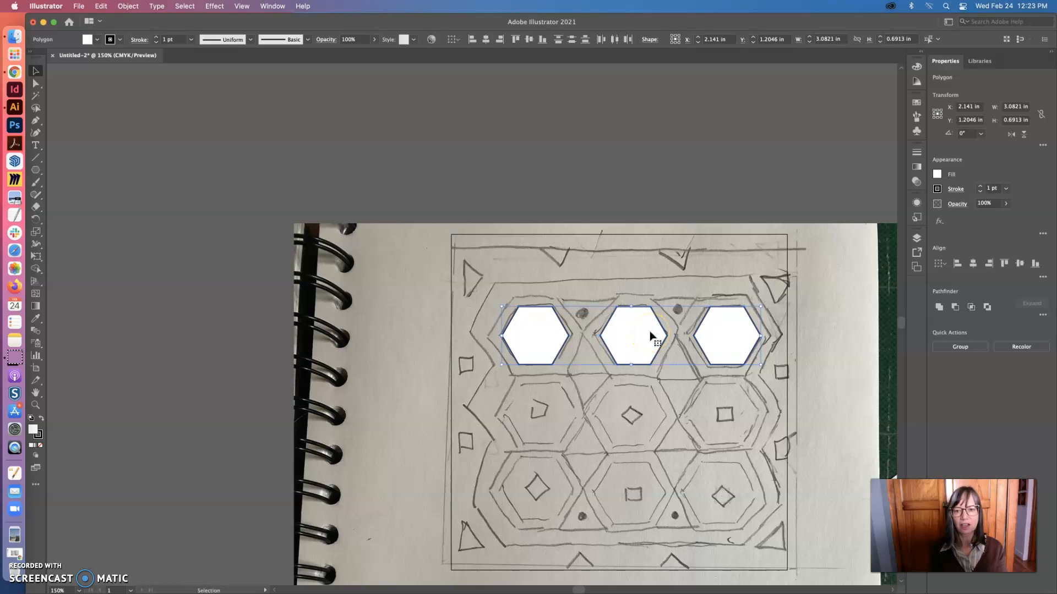
click(602, 39)
click(615, 41)
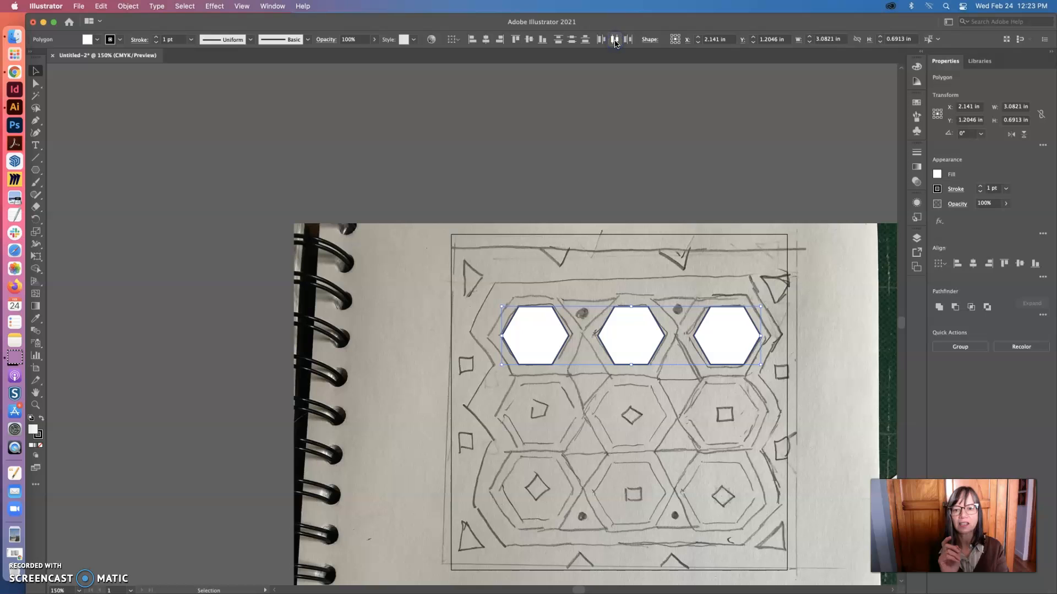
click(578, 231)
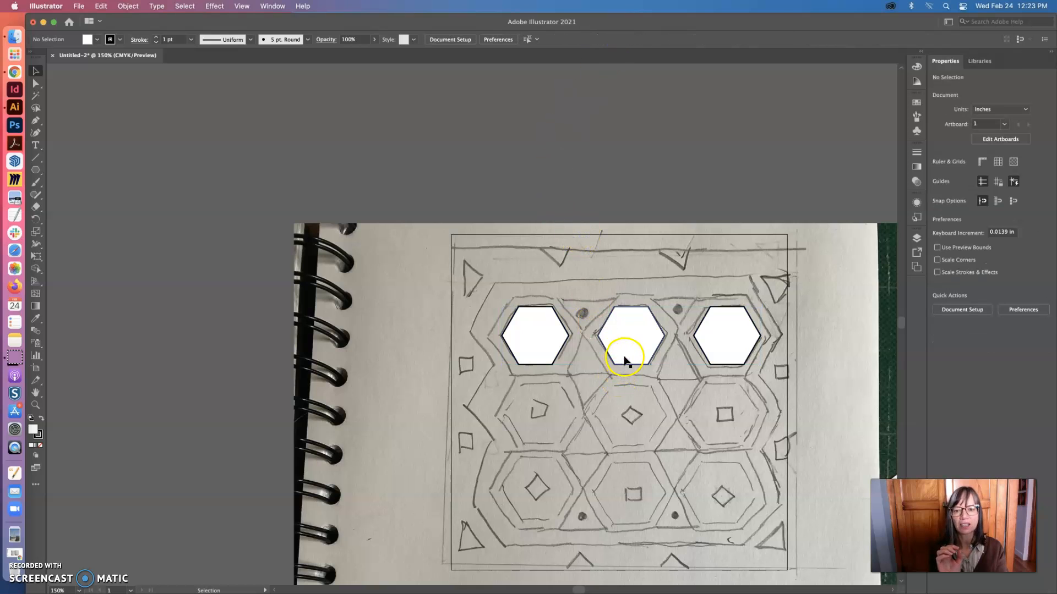
Duplicate the three top-row hexagons, group the copies, and place the group over the sketch's middle row
click(545, 343)
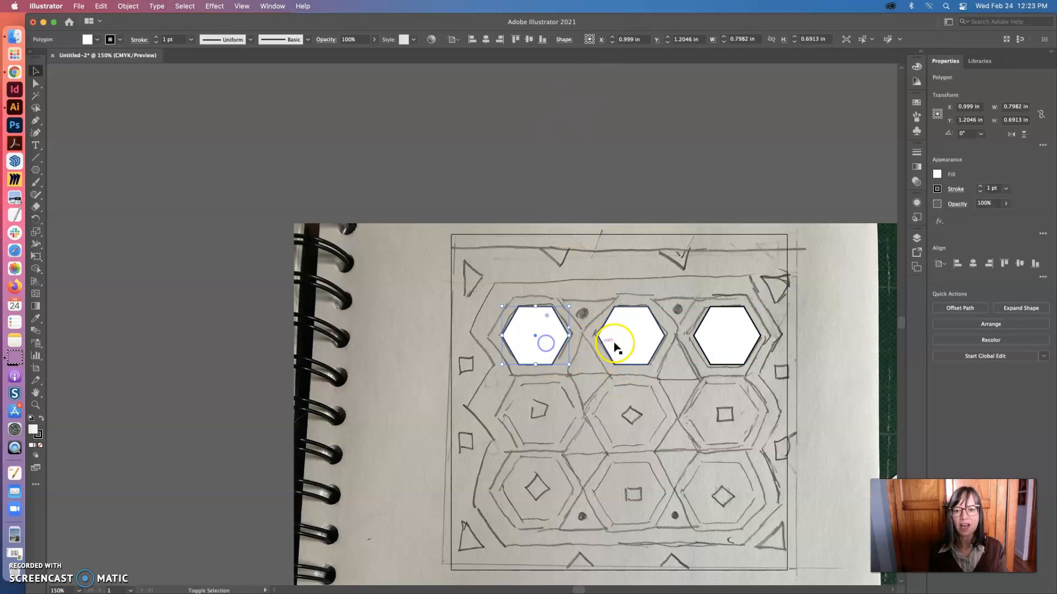
shift+click(628, 341)
shift+click(724, 344)
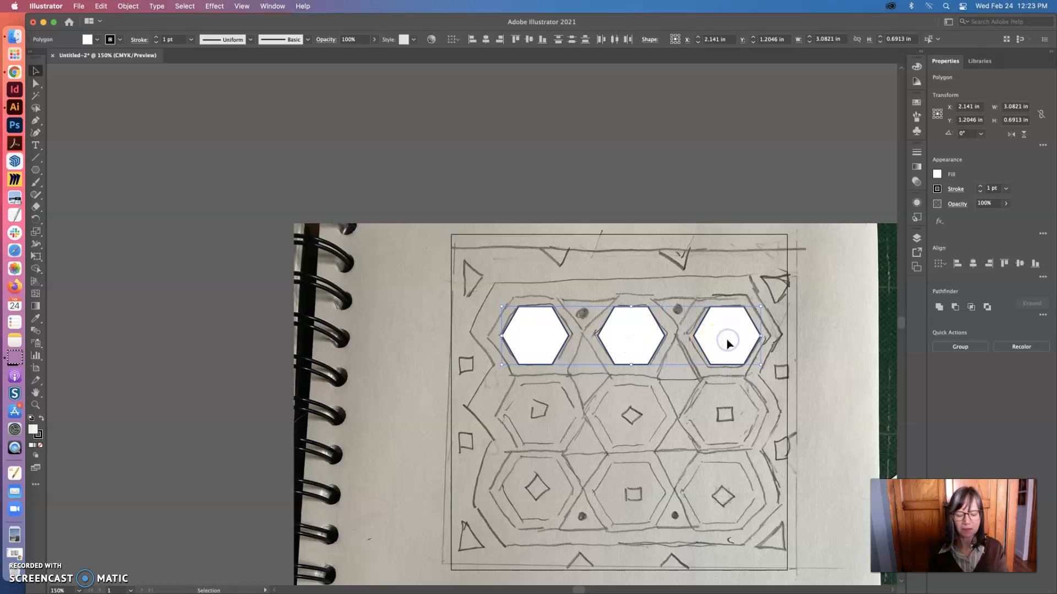
key(super+c)
key(super+v)
click(614, 328)
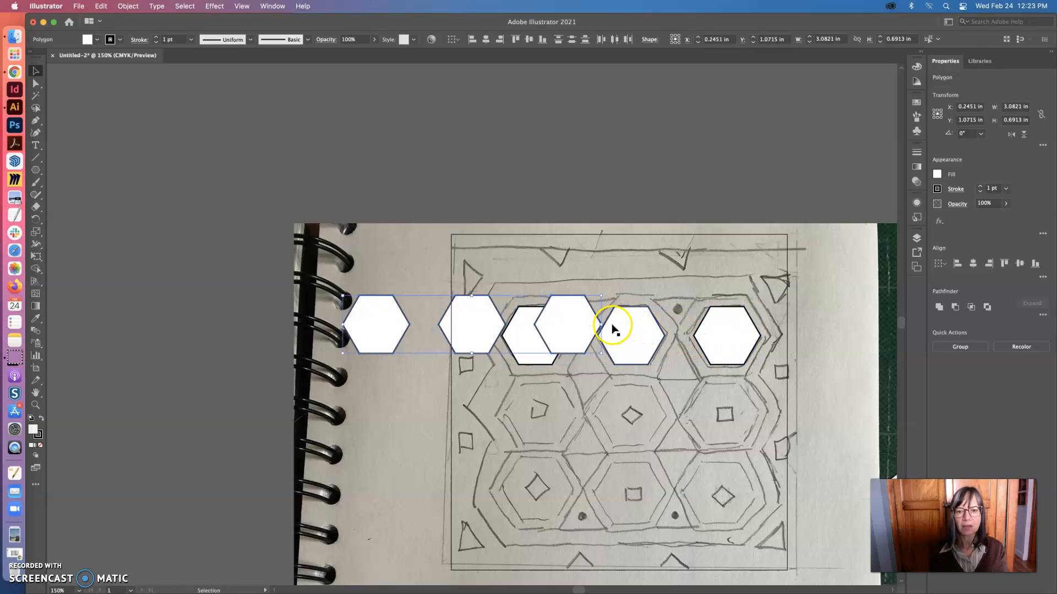
key(super+g)
drag(584, 330, 766, 419)
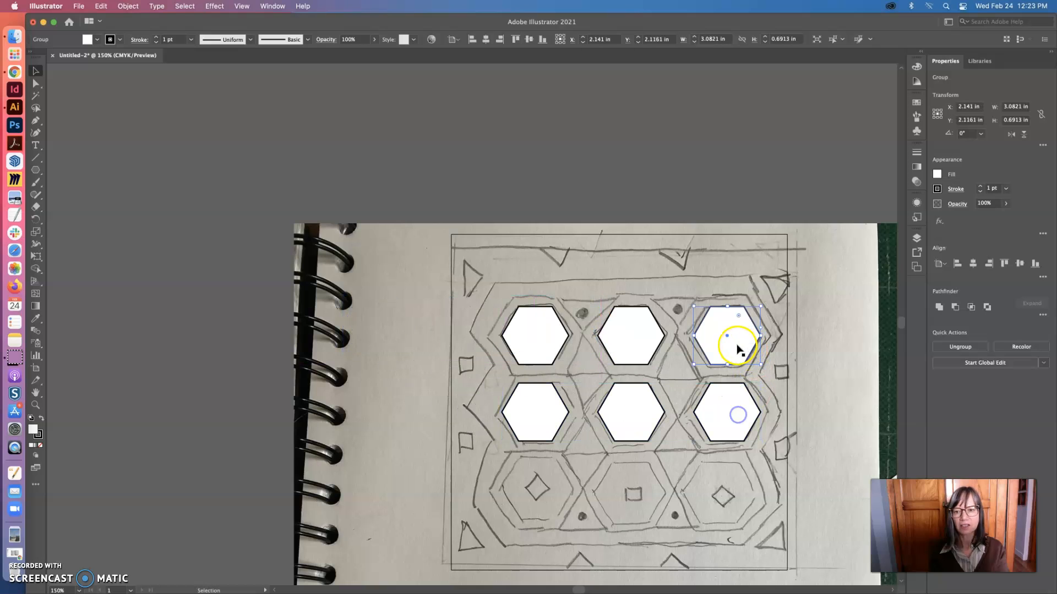
Group the three hexagons of the top row
click(735, 345)
shift+click(649, 335)
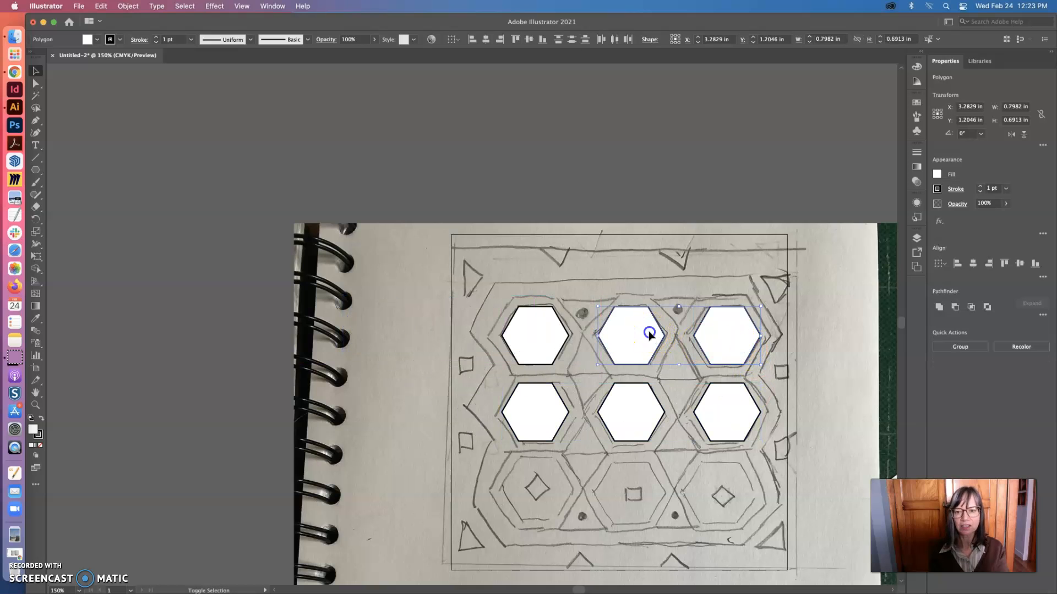
shift+click(548, 331)
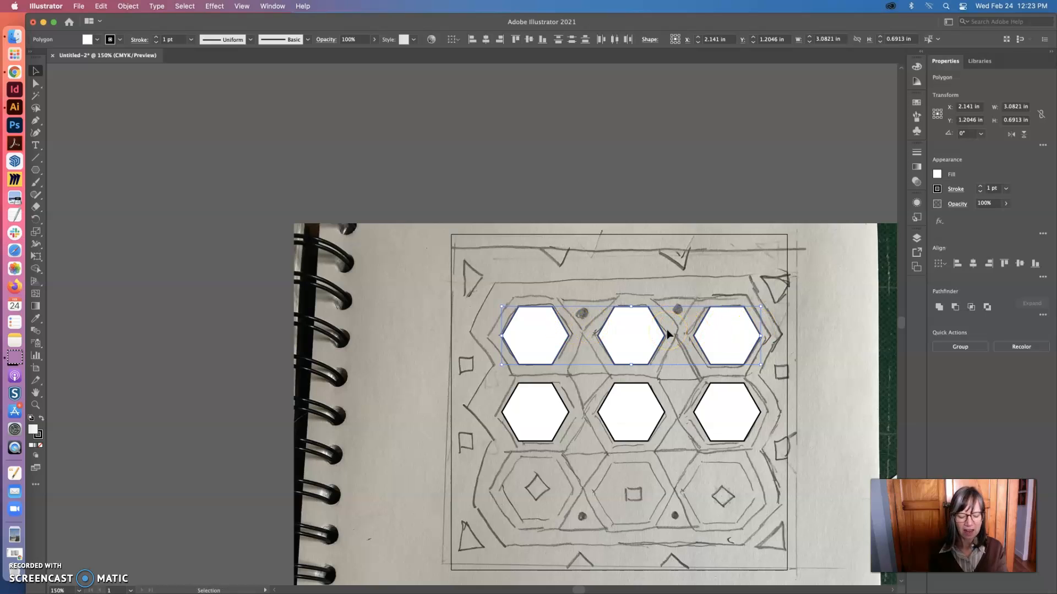
click(128, 6)
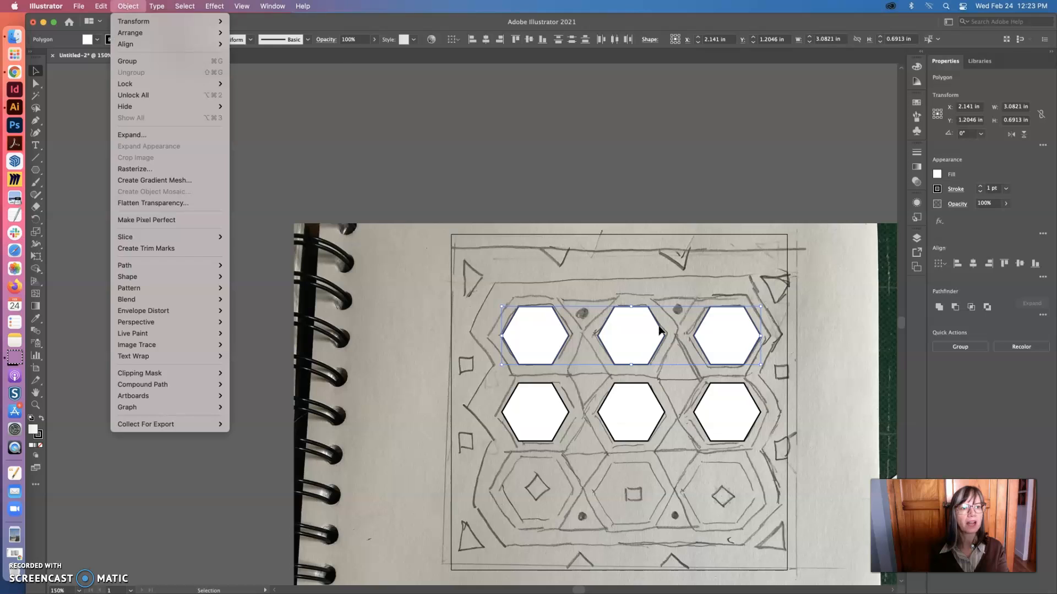
click(150, 58)
click(619, 395)
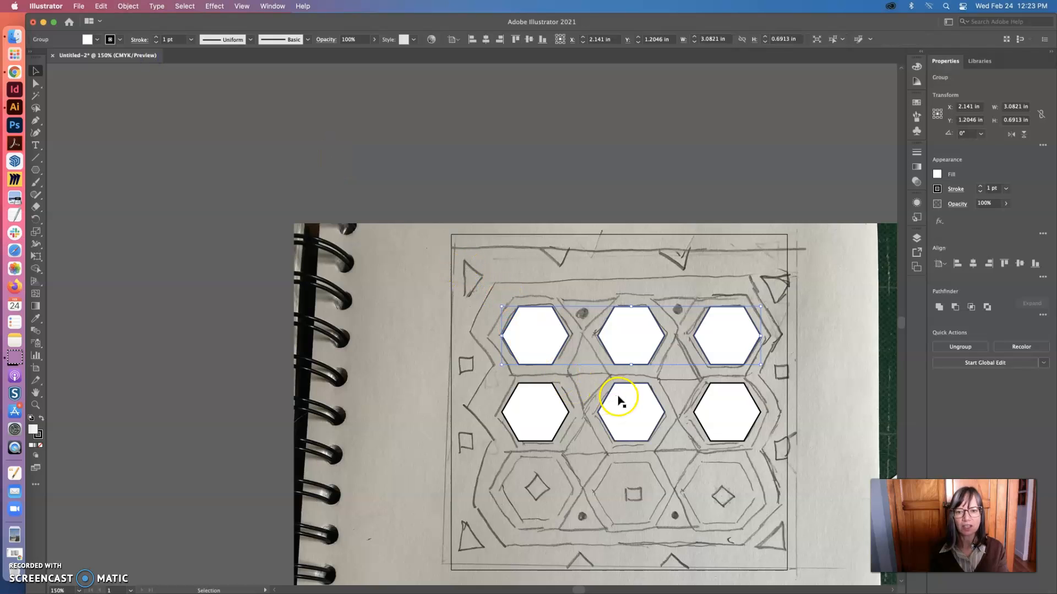
click(632, 331)
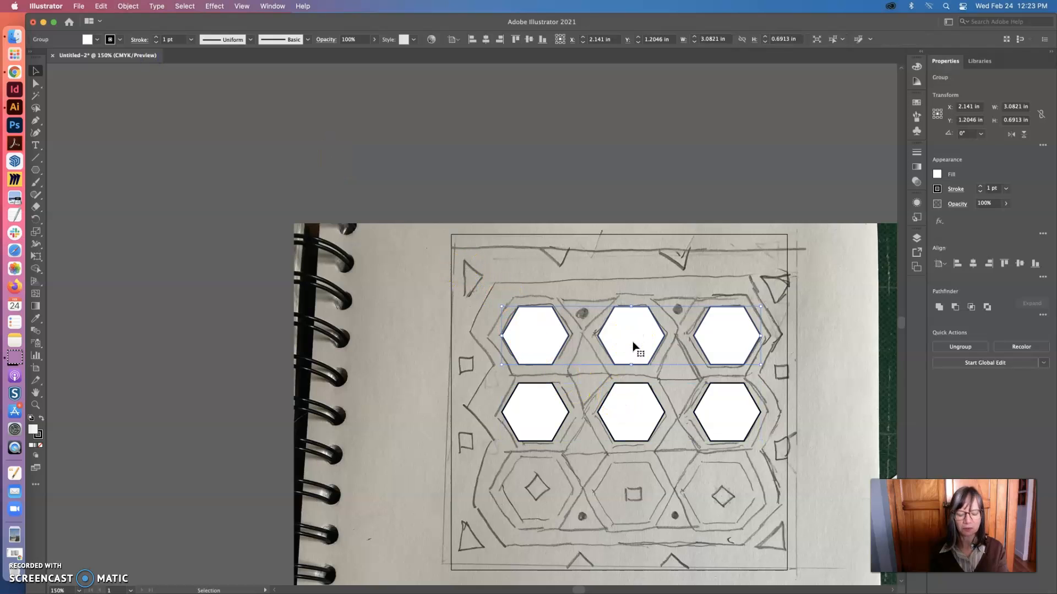
Paste another copy of the three-hexagon row over the sketch's bottom row and group its hexagons
key(super+v)
drag(560, 325, 723, 490)
click(127, 7)
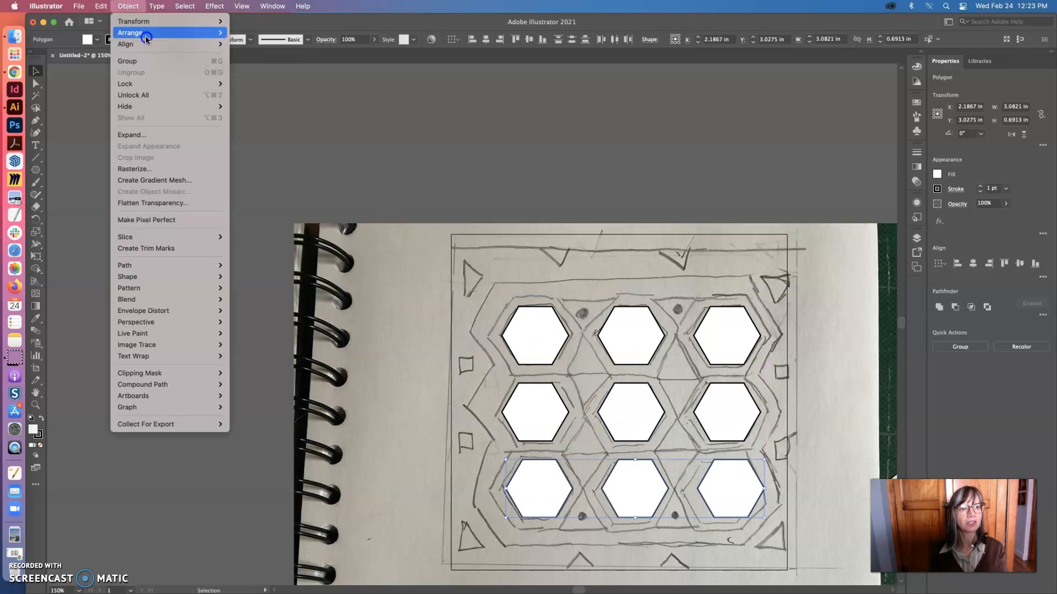
click(149, 61)
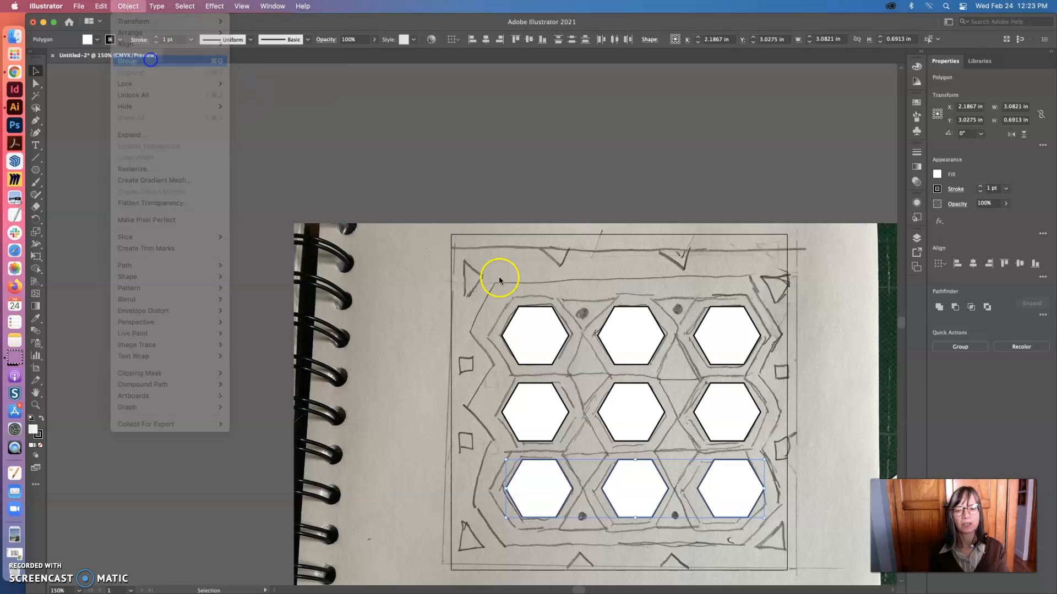
Select all three hexagon row groups and try to distribute them horizontally by their centers
drag(727, 479, 724, 330)
click(720, 407)
click(727, 478)
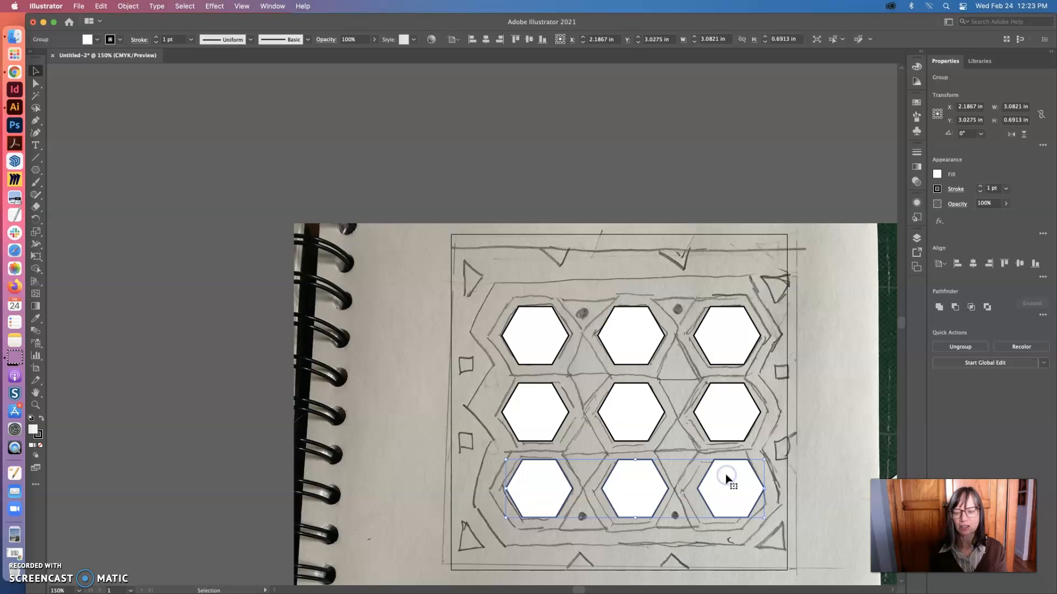
shift+click(720, 412)
shift+click(712, 355)
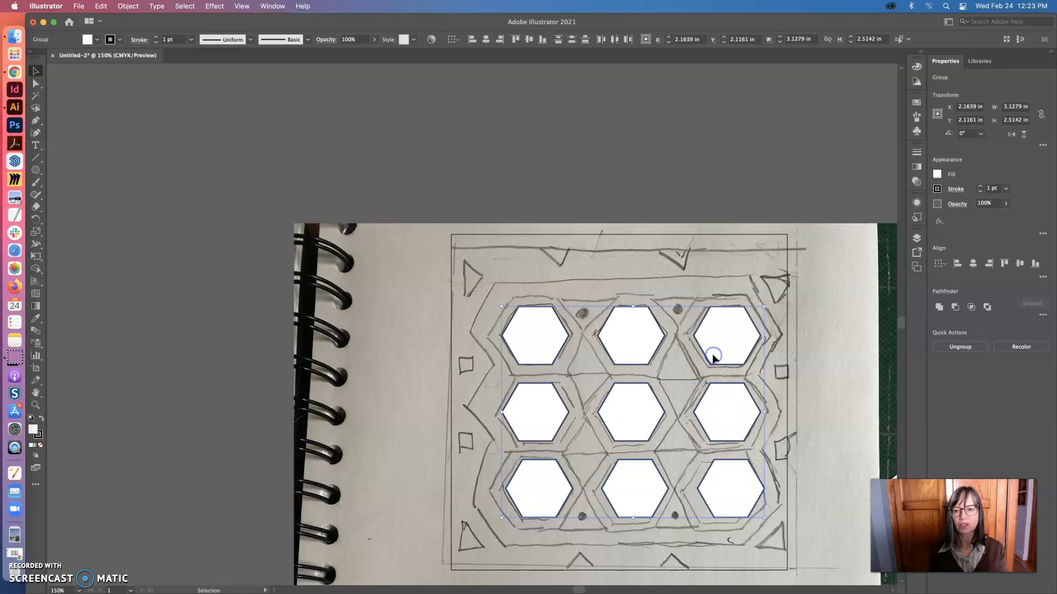
click(614, 39)
click(683, 40)
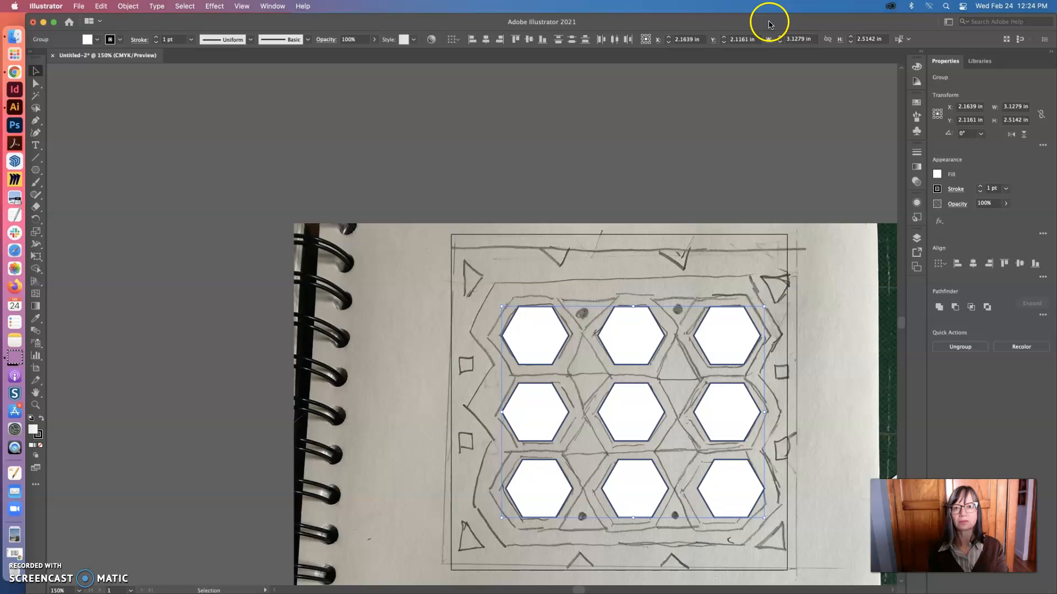
Reposition and widen the application window, and bring up the full set of Align options
drag(674, 23, 640, 23)
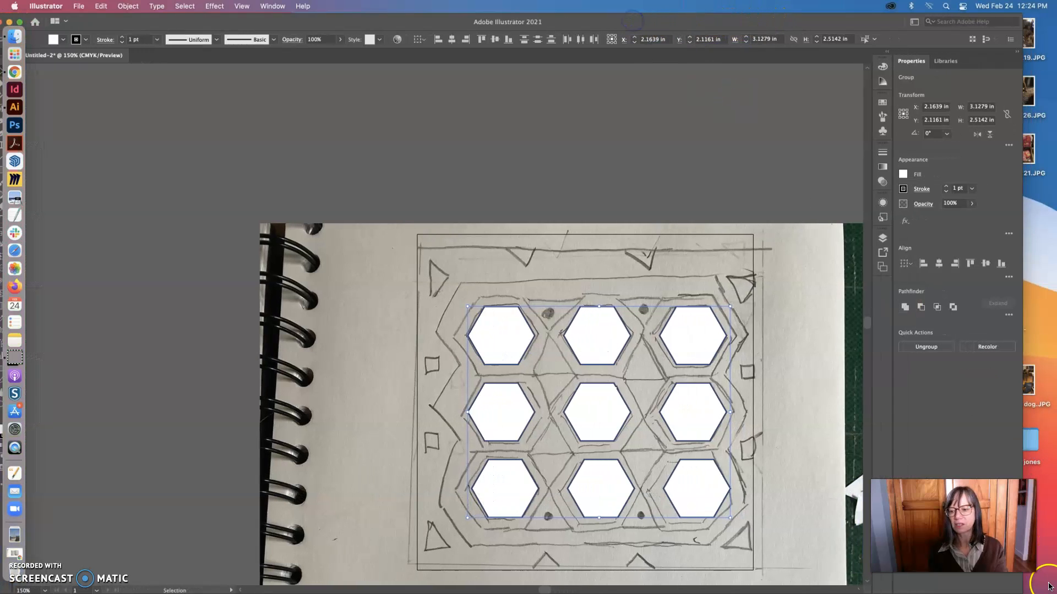
drag(1020, 590, 1052, 573)
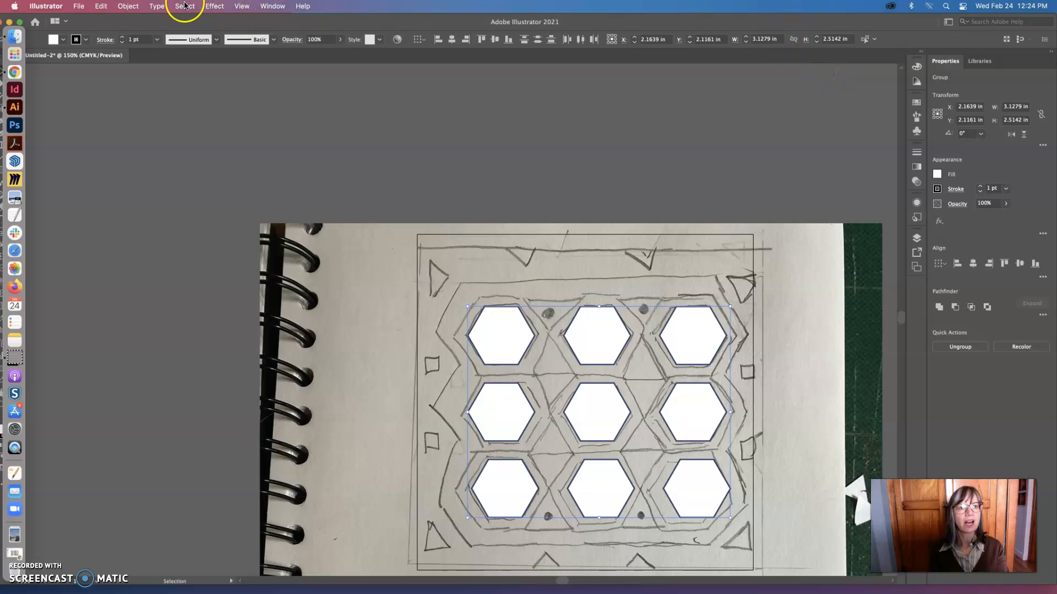
click(267, 7)
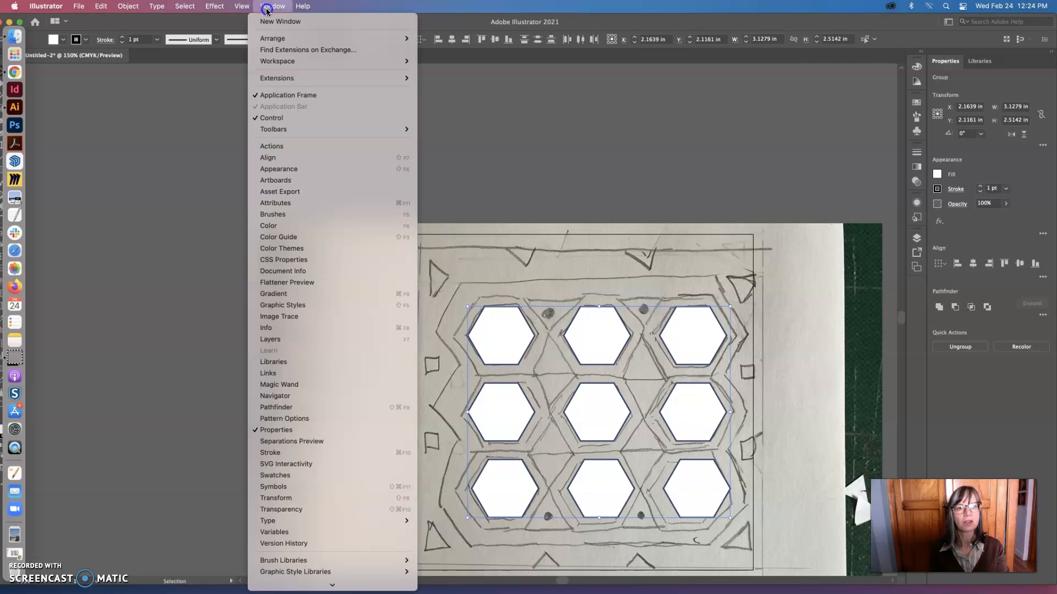
click(277, 159)
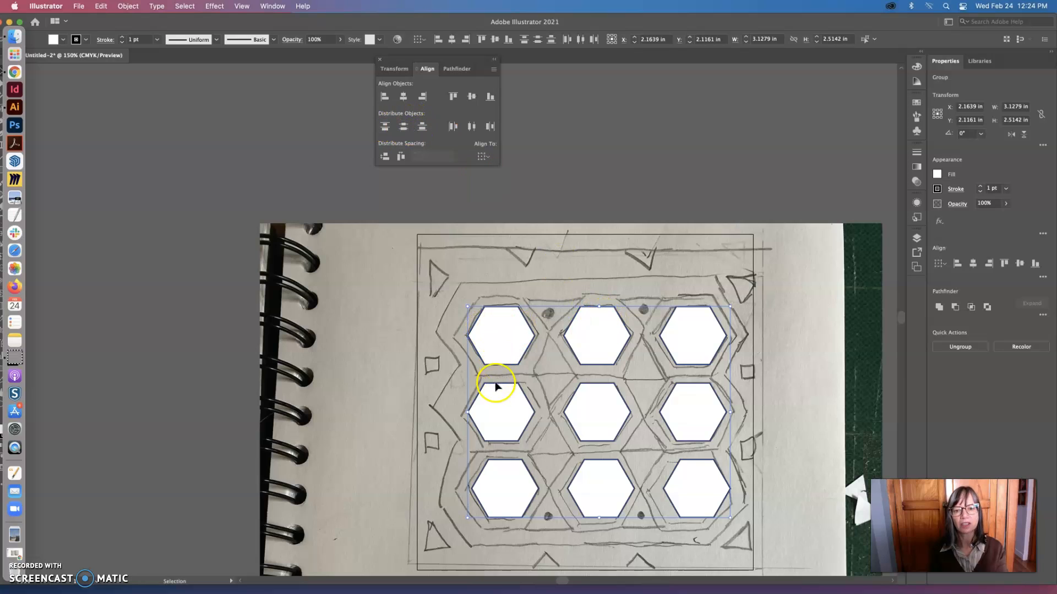
Try using the bottom and then the top hexagon row as the key object for aligning the three row groups
click(475, 331)
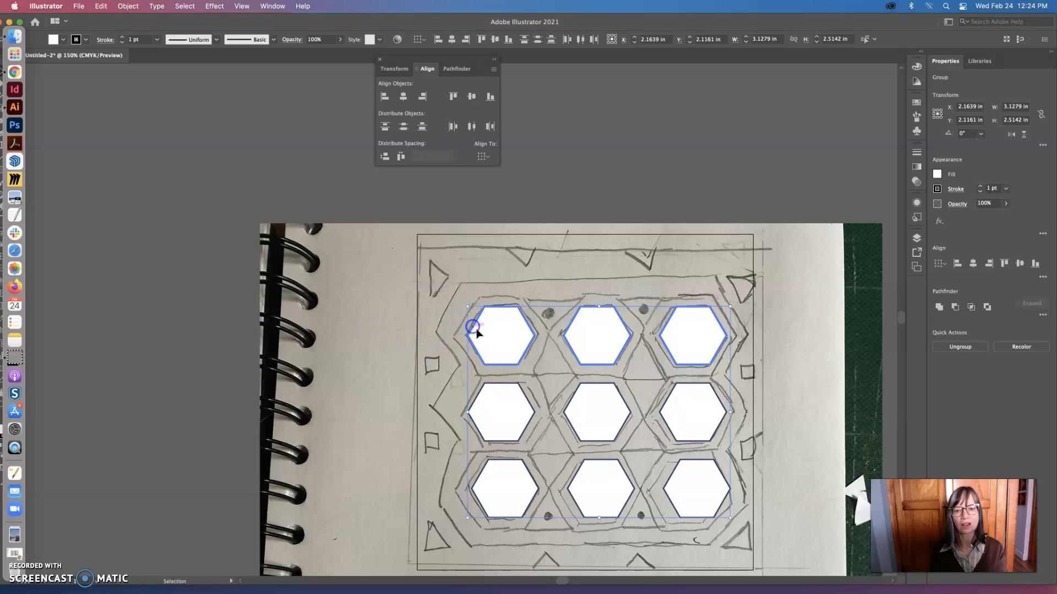
click(492, 407)
click(496, 475)
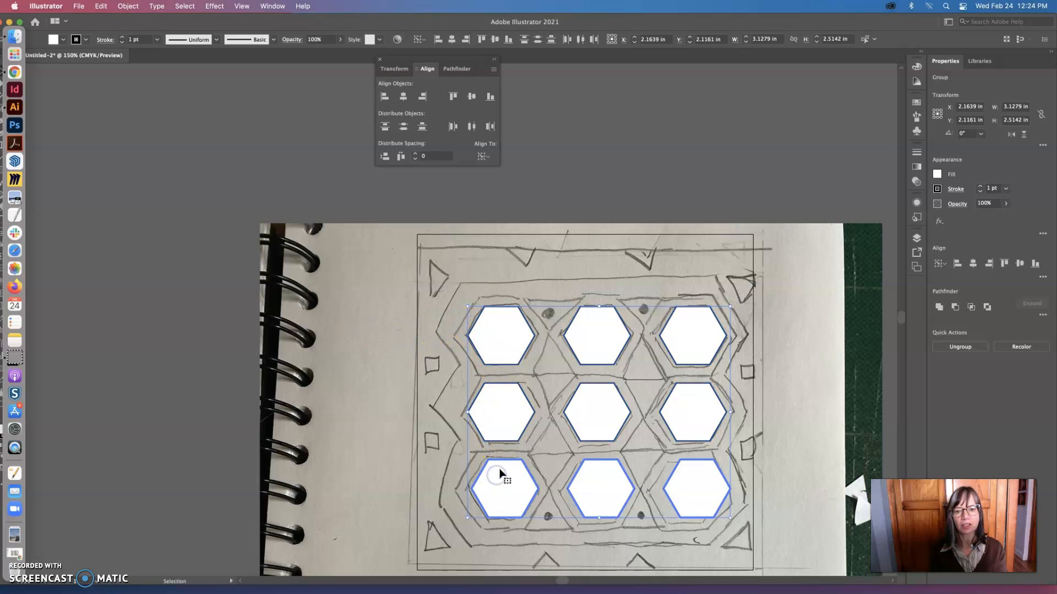
click(498, 336)
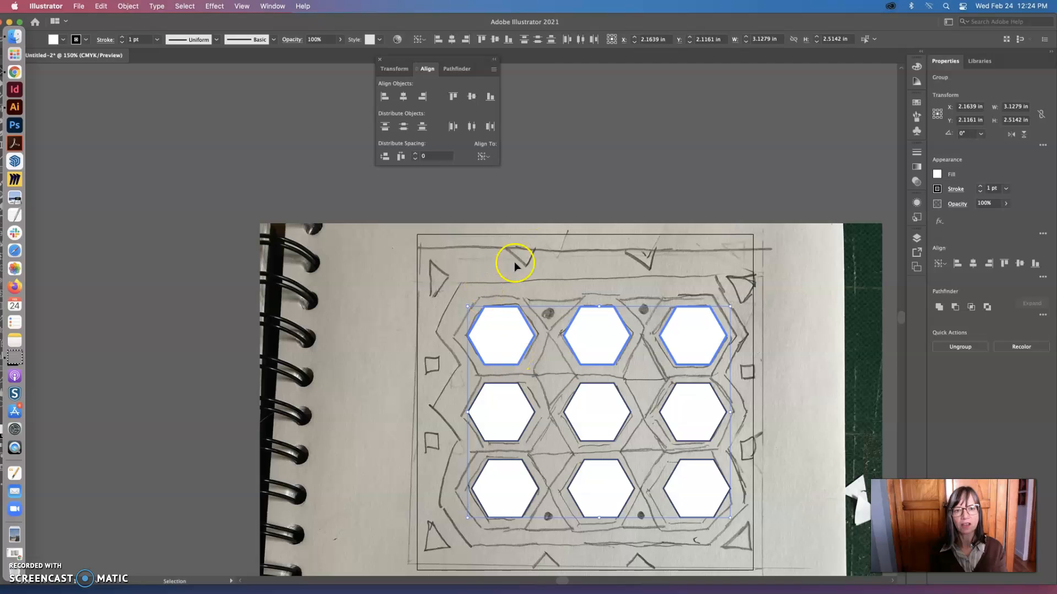
click(530, 200)
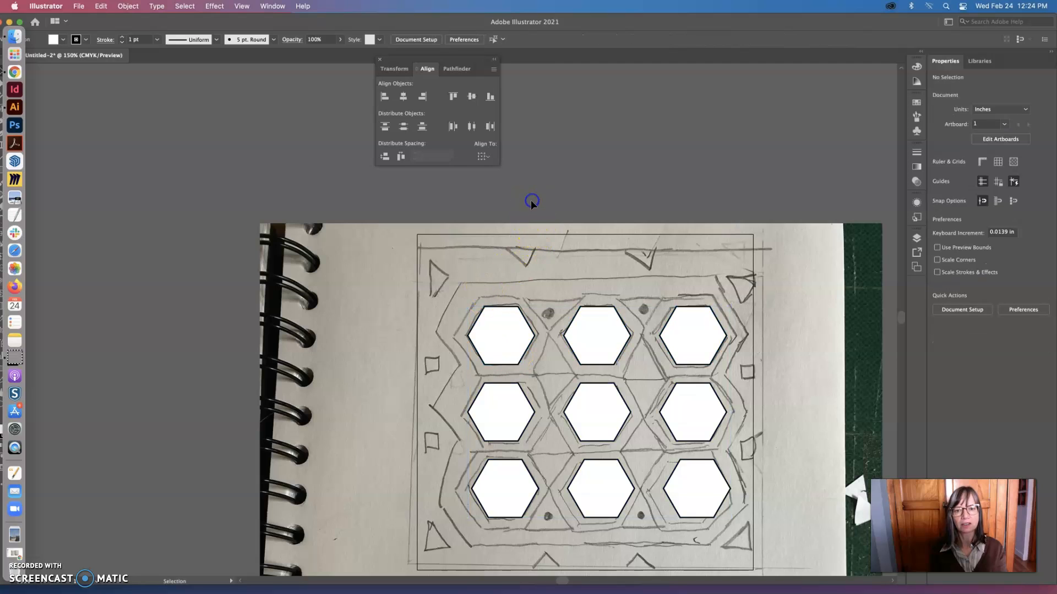
click(645, 499)
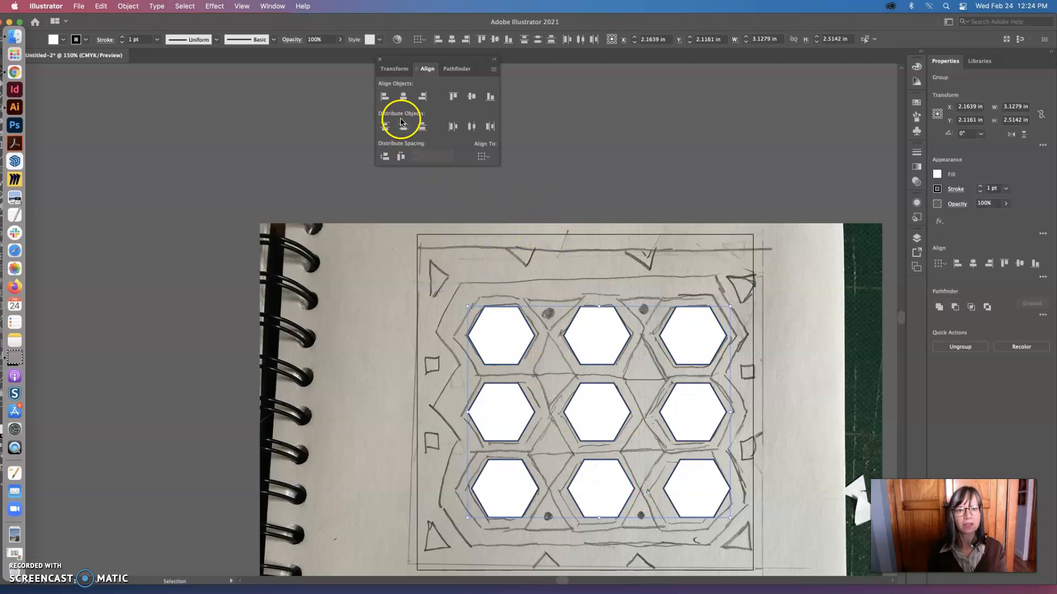
click(593, 141)
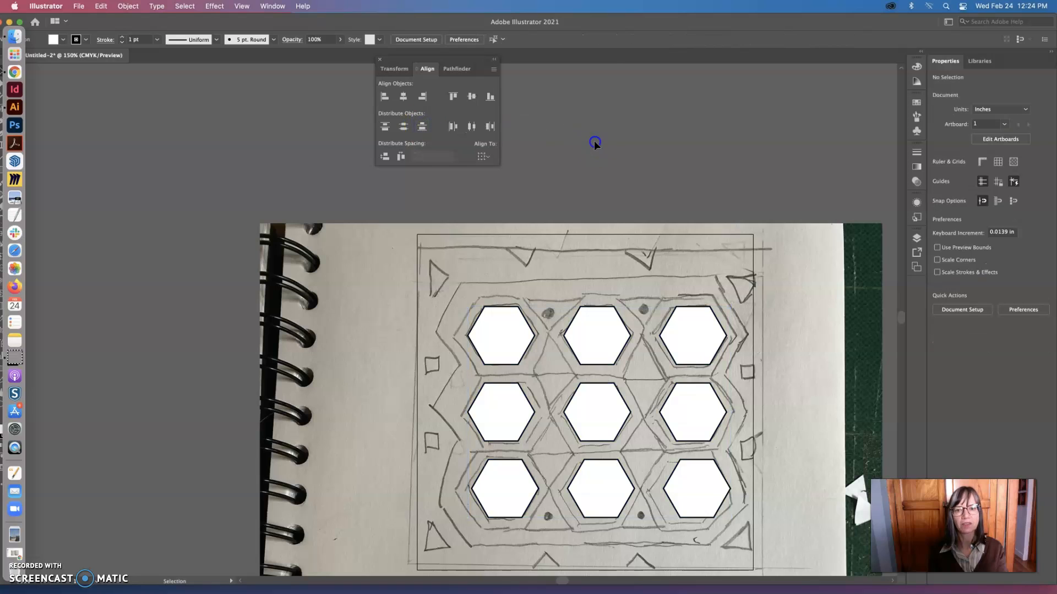
Dock the floating Transform, Align and Pathfinder panel group, and shift the application window so the toolbar is uncovered
key(super+space)
alt+click(548, 245)
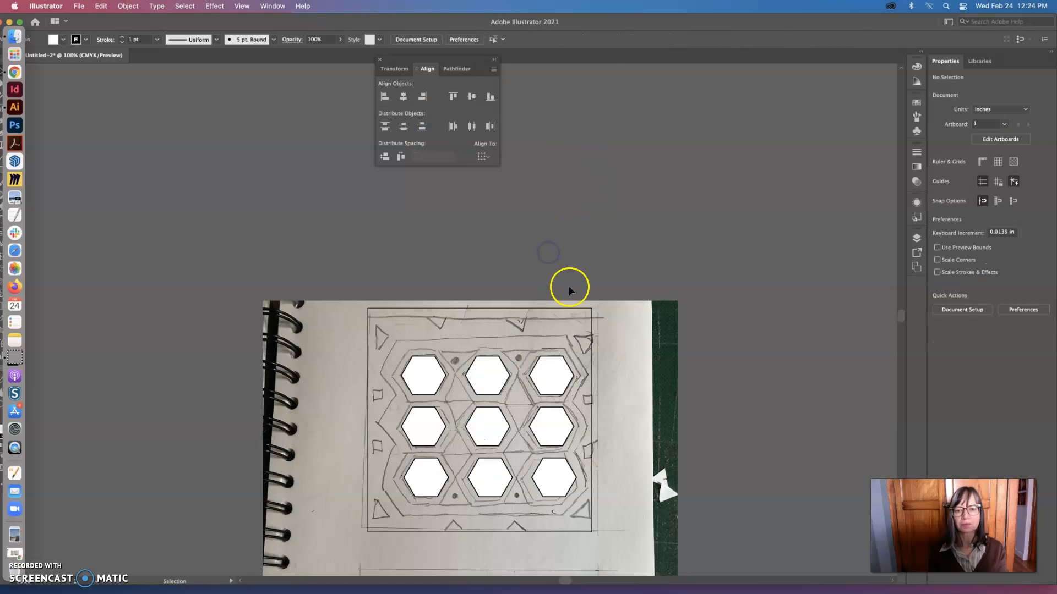
drag(386, 61, 916, 146)
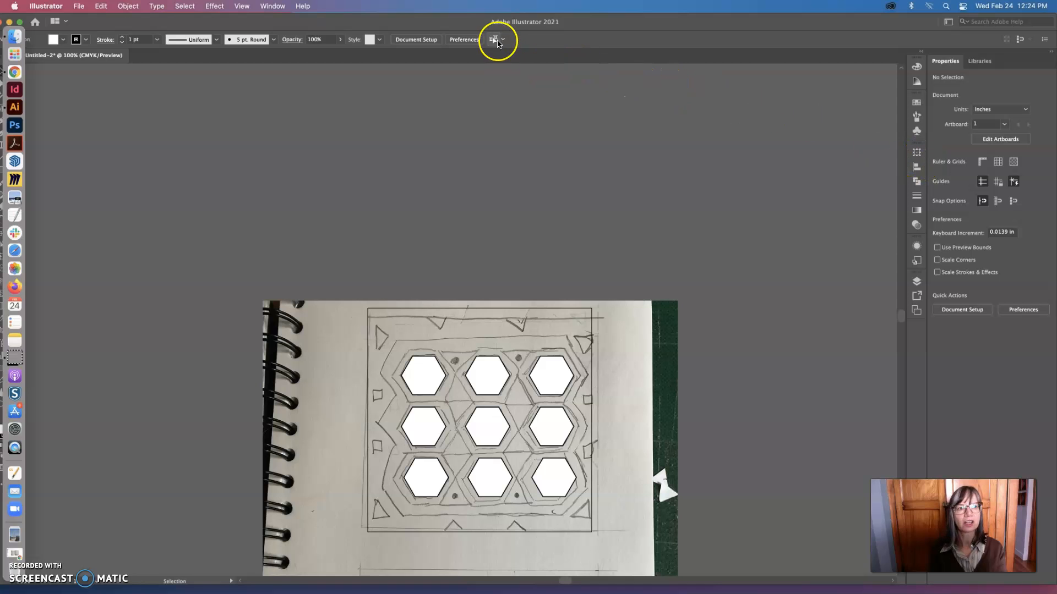
drag(485, 22, 521, 24)
click(532, 370)
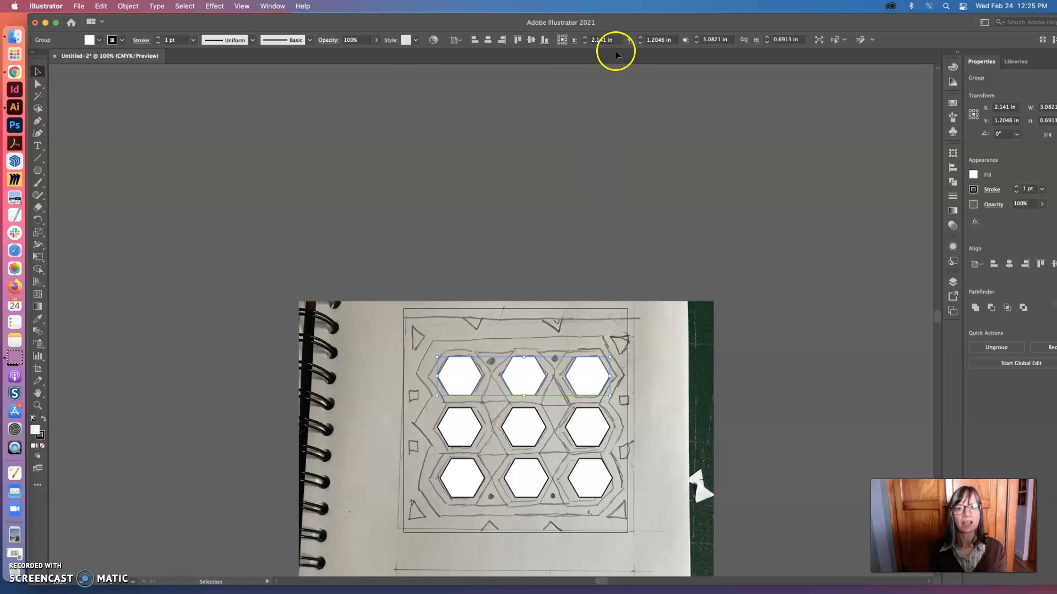
click(524, 289)
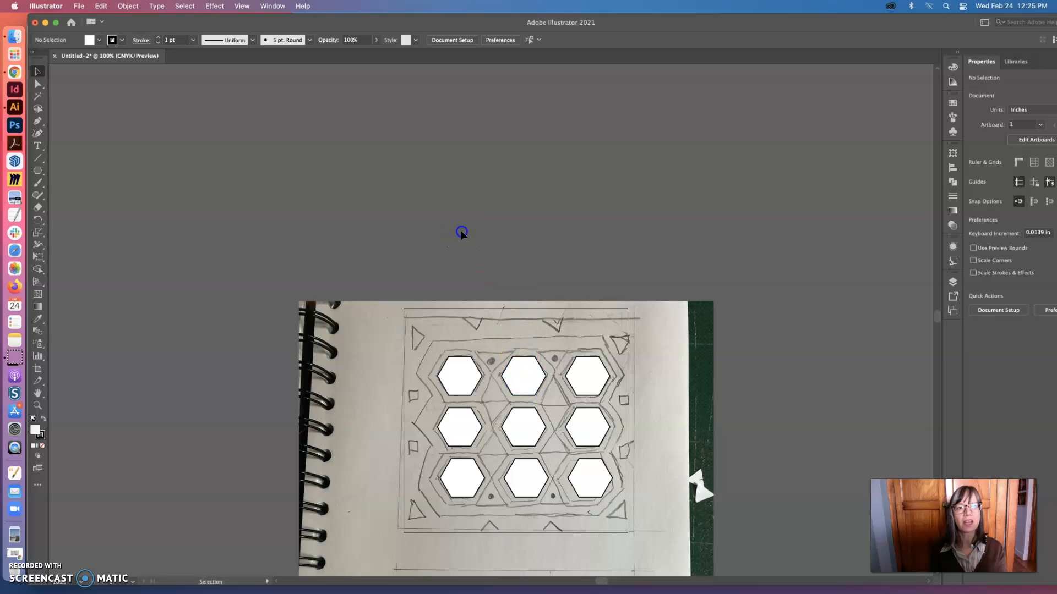
click(242, 7)
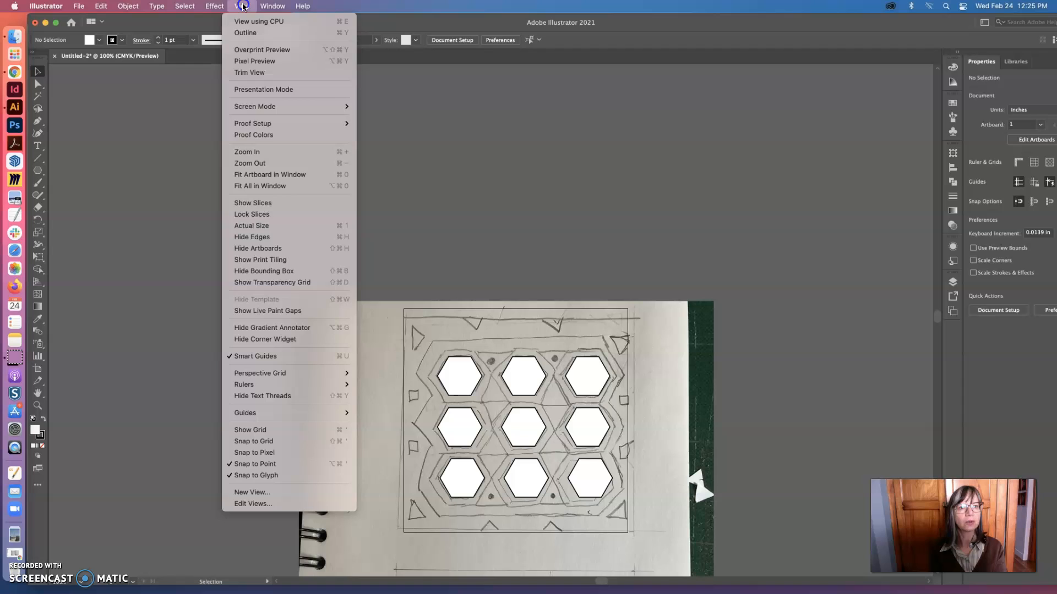
mouse_move(268, 6)
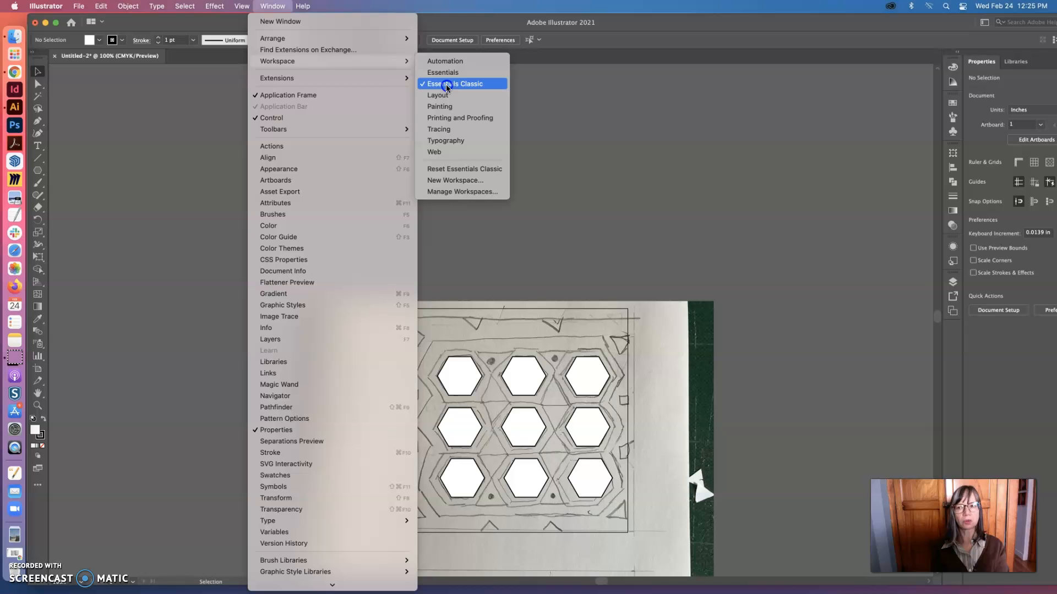
click(101, 6)
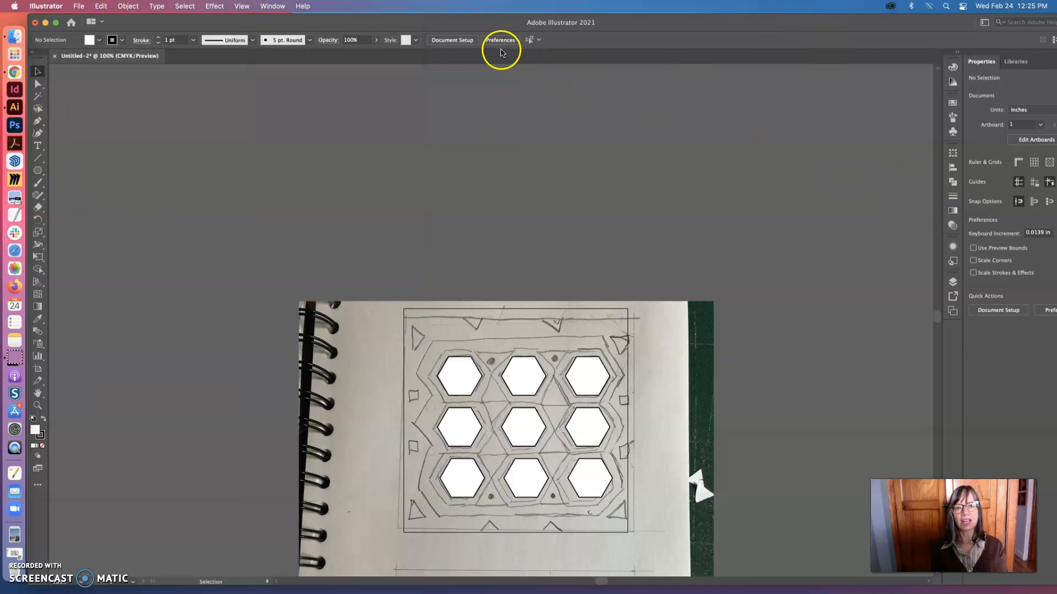
Paste a copy of the top hexagon row, place it over the original row, and set its fill to None
scroll(645, 285, down, 5)
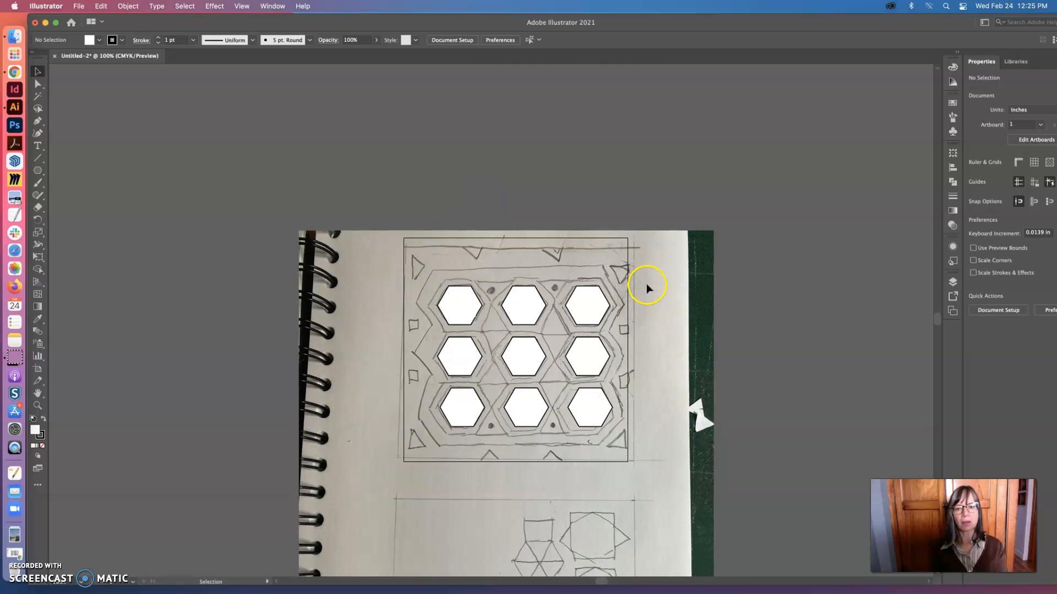
scroll(649, 282, down, 3)
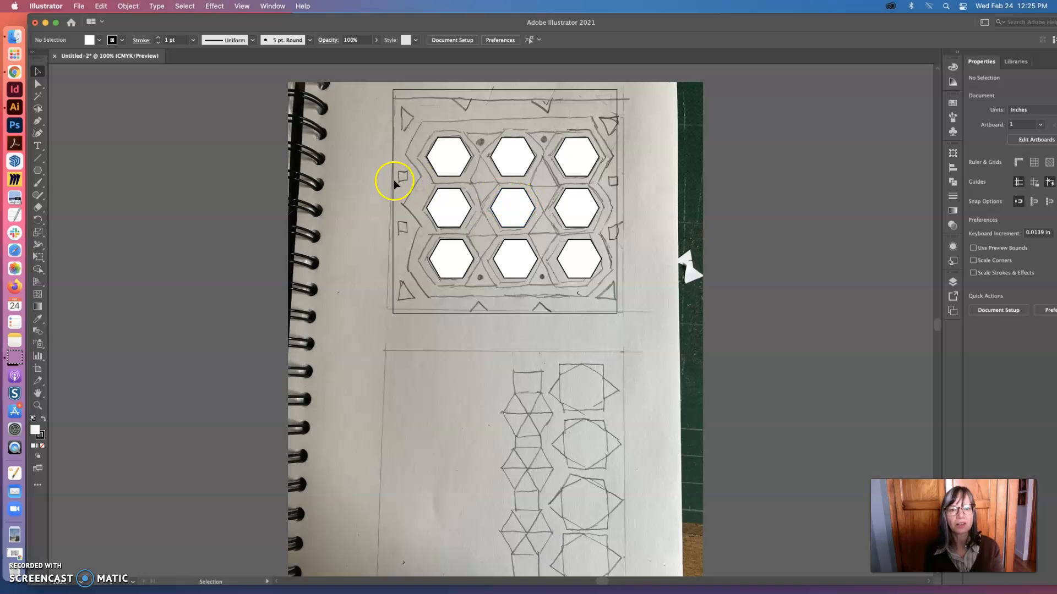
click(451, 159)
key(a)
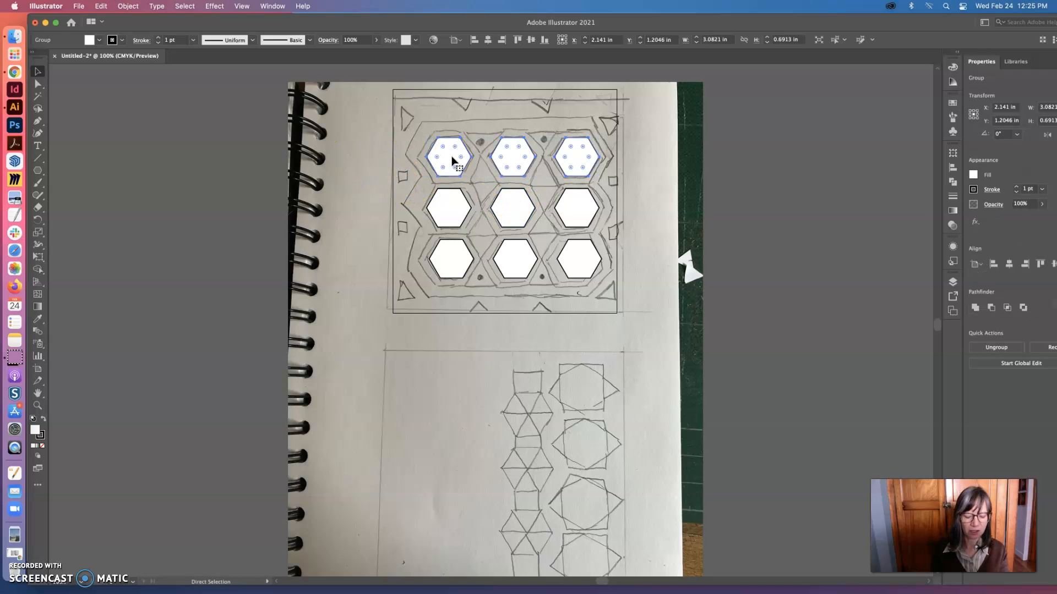
key(super+v)
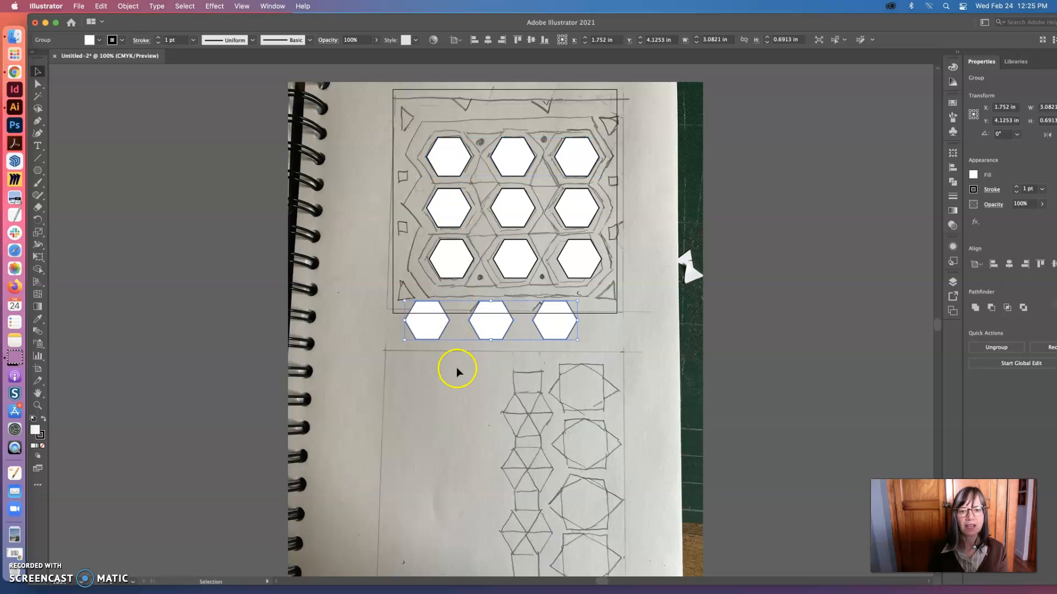
drag(493, 336, 510, 159)
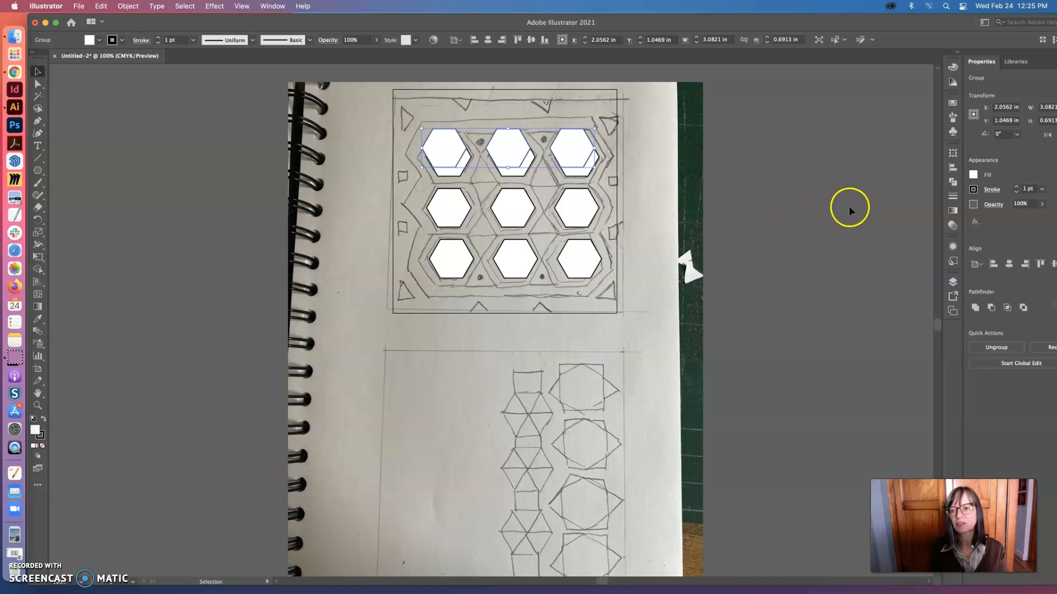
click(953, 71)
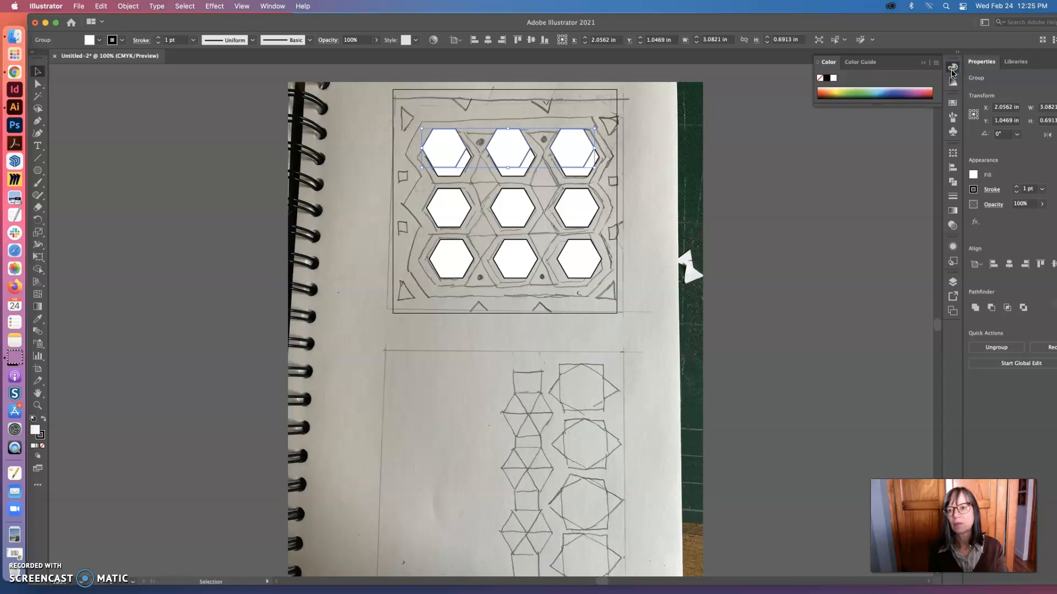
click(820, 80)
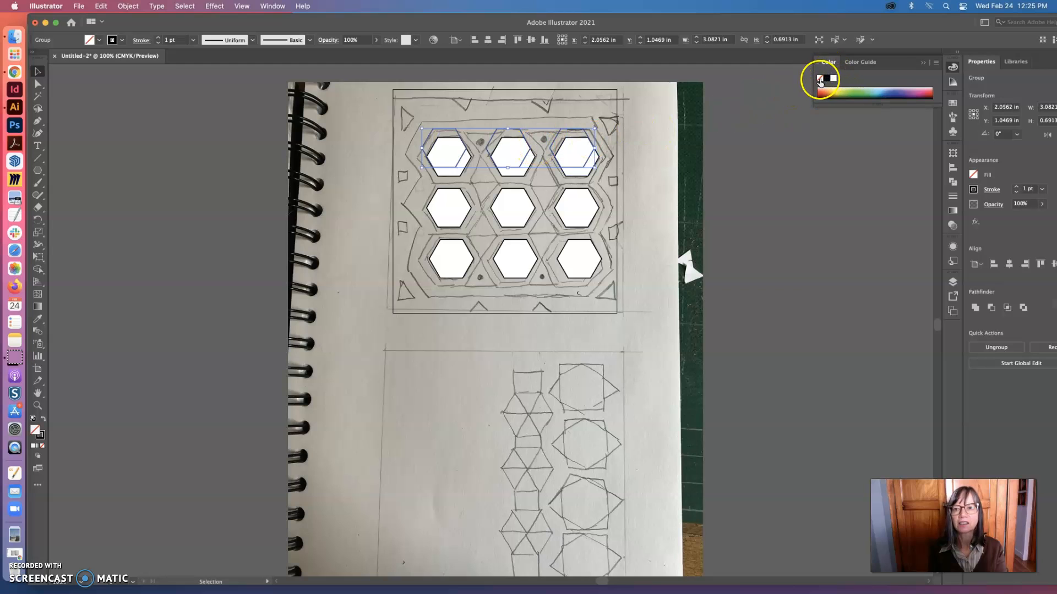
Scale the unfilled hexagon row to about 4.17 × 0.94 in and center its right hexagon around the top-right white hexagon
drag(595, 170, 677, 203)
click(599, 165)
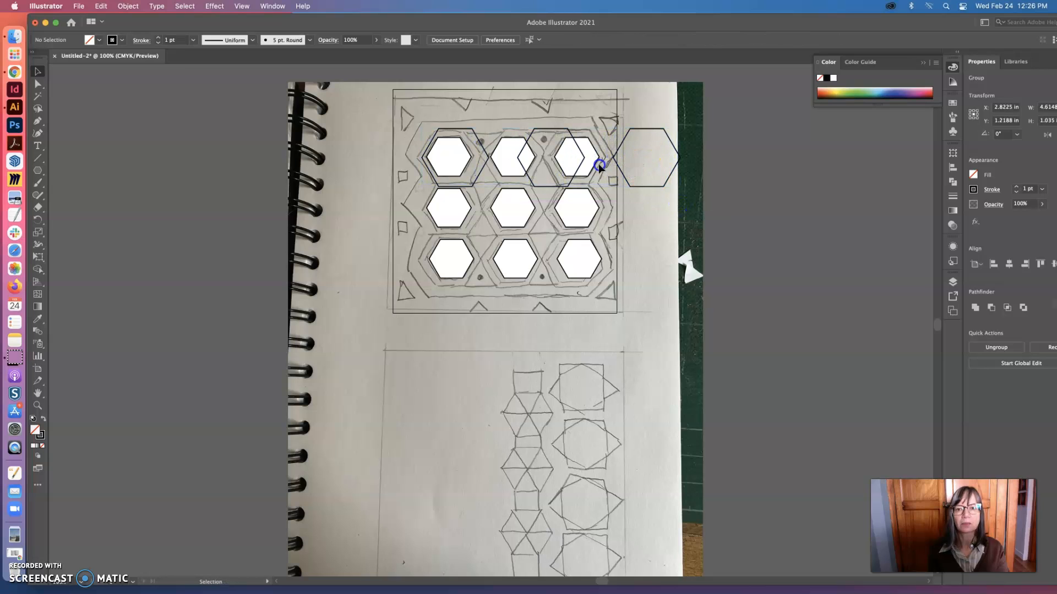
drag(668, 148, 602, 147)
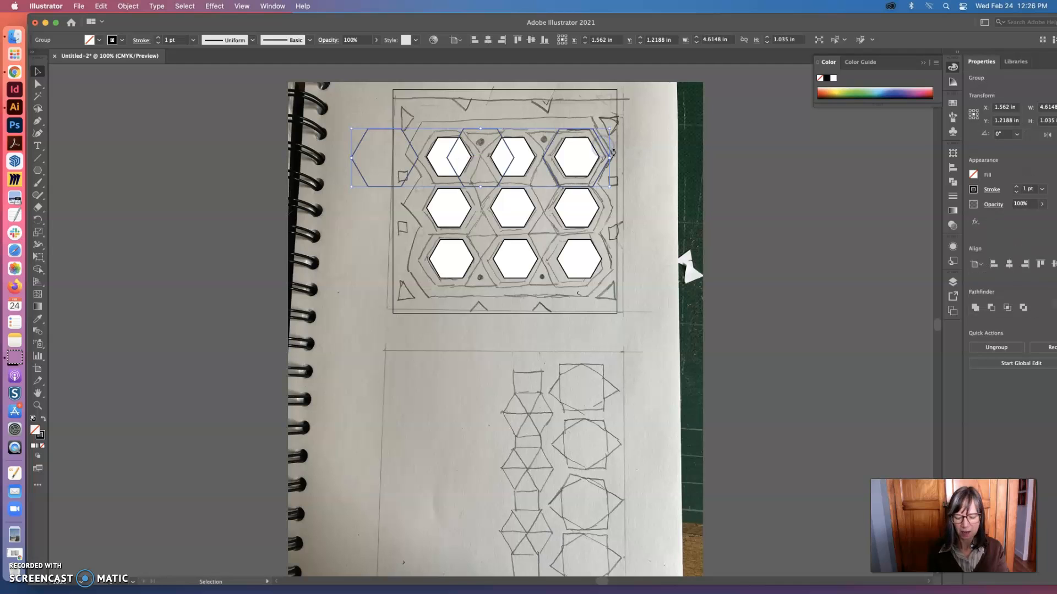
key(super+space)
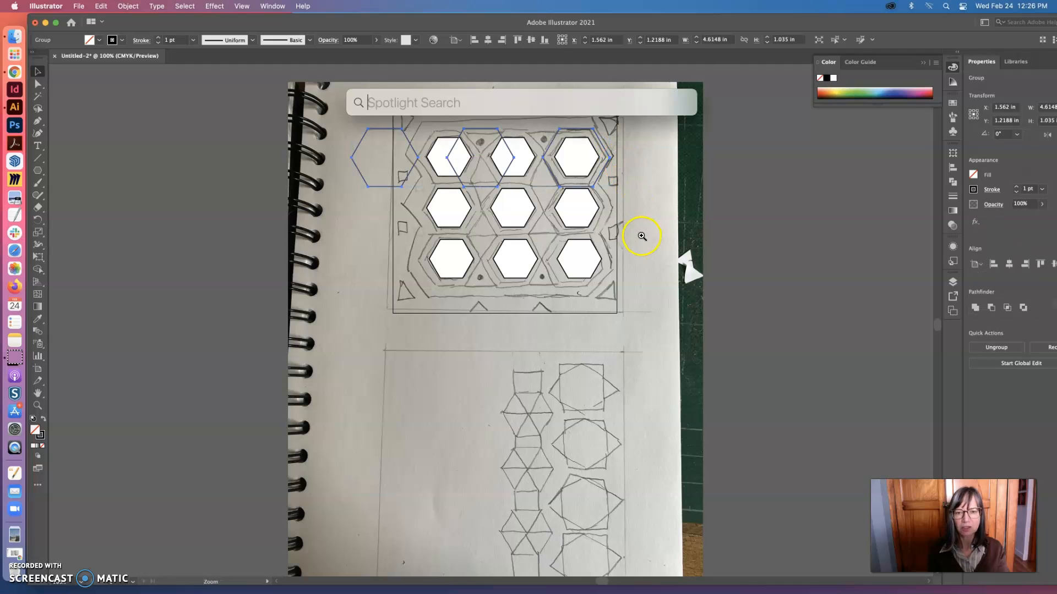
click(564, 229)
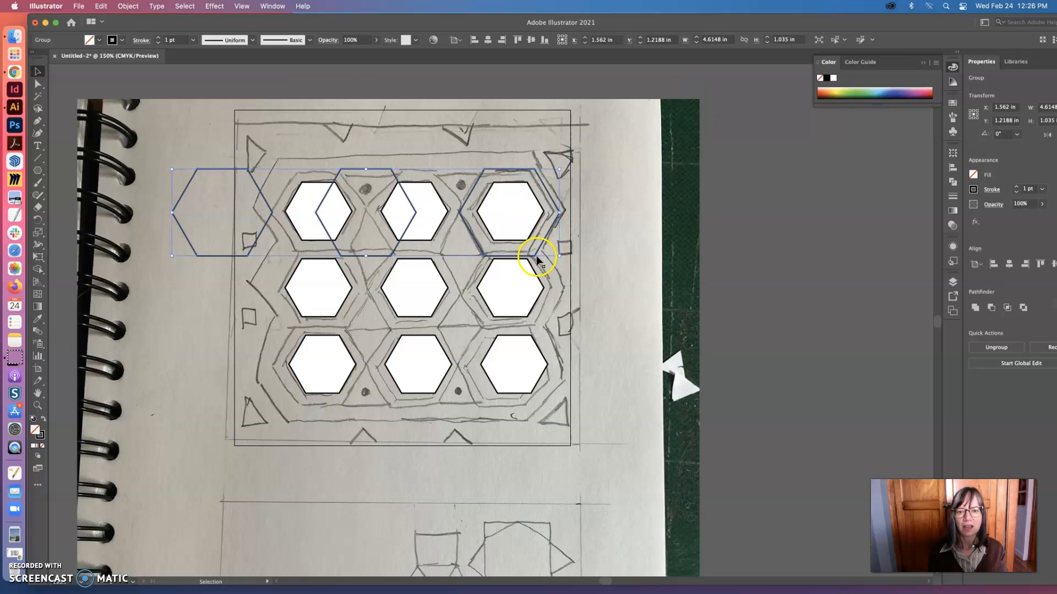
drag(558, 254, 551, 249)
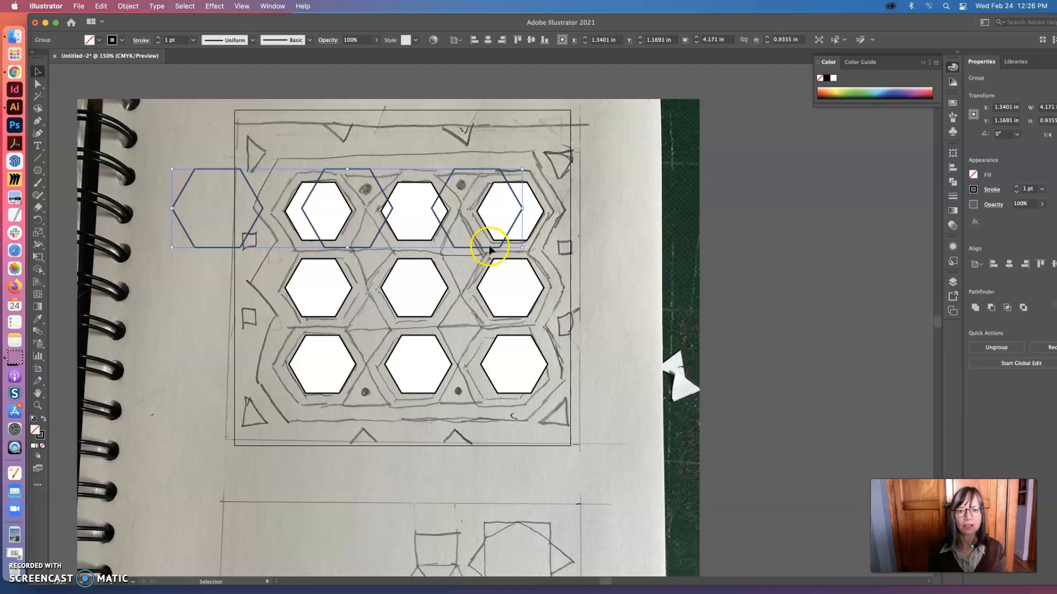
drag(484, 247, 516, 255)
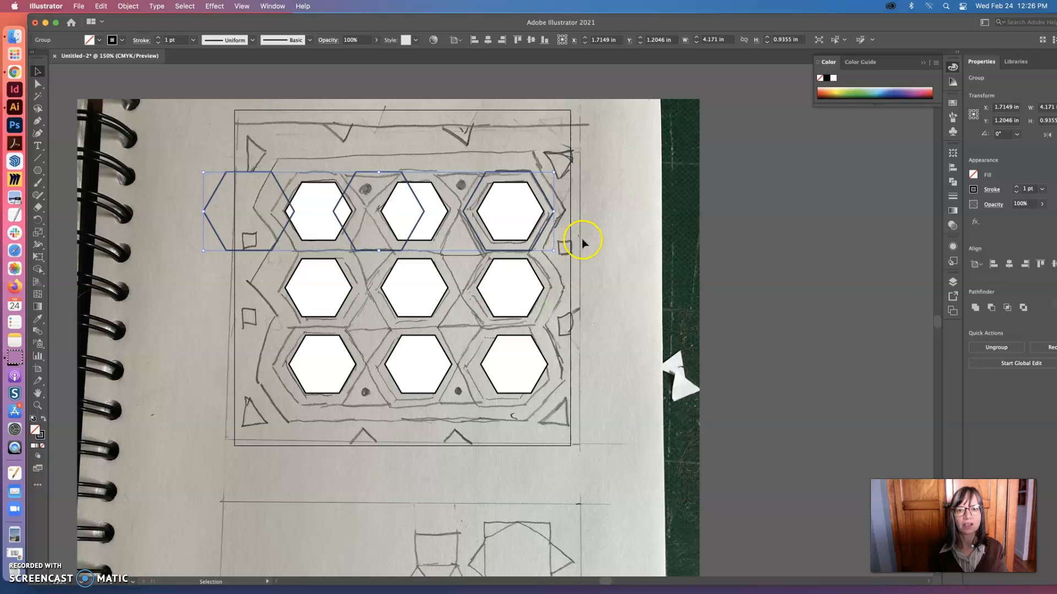
Ungroup the enlarged row of outline hexagons
click(672, 225)
mouse_move(417, 237)
mouse_down()
mouse_move(436, 231)
mouse_move(420, 236)
mouse_up()
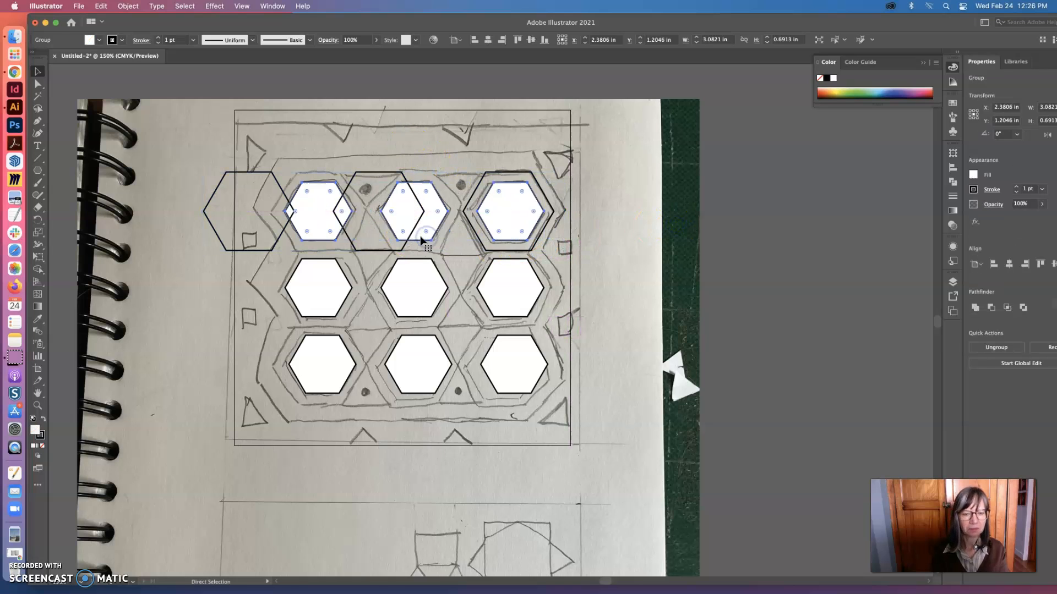
click(392, 151)
click(383, 172)
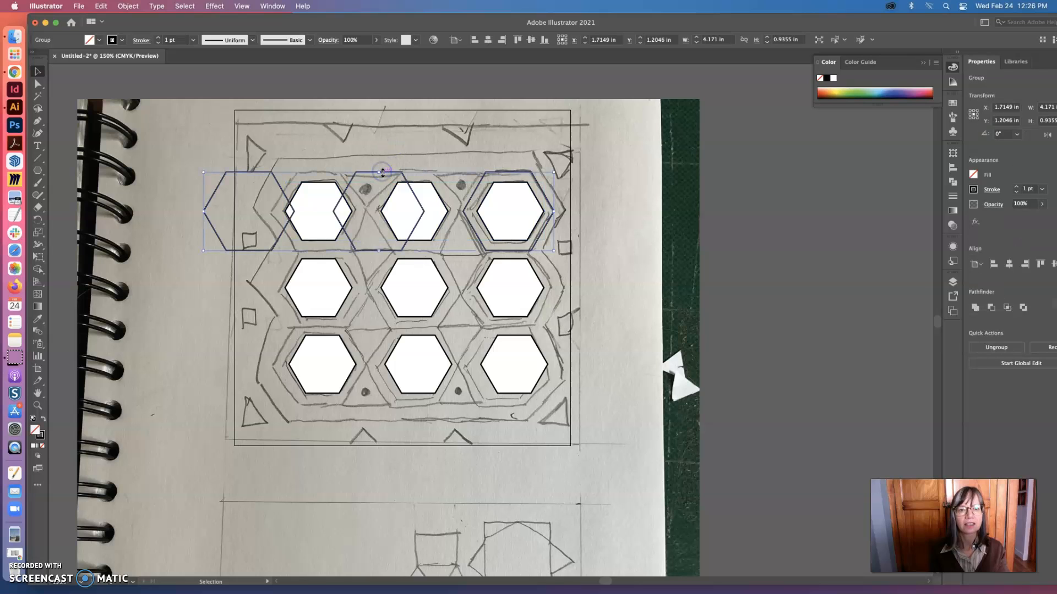
click(179, 6)
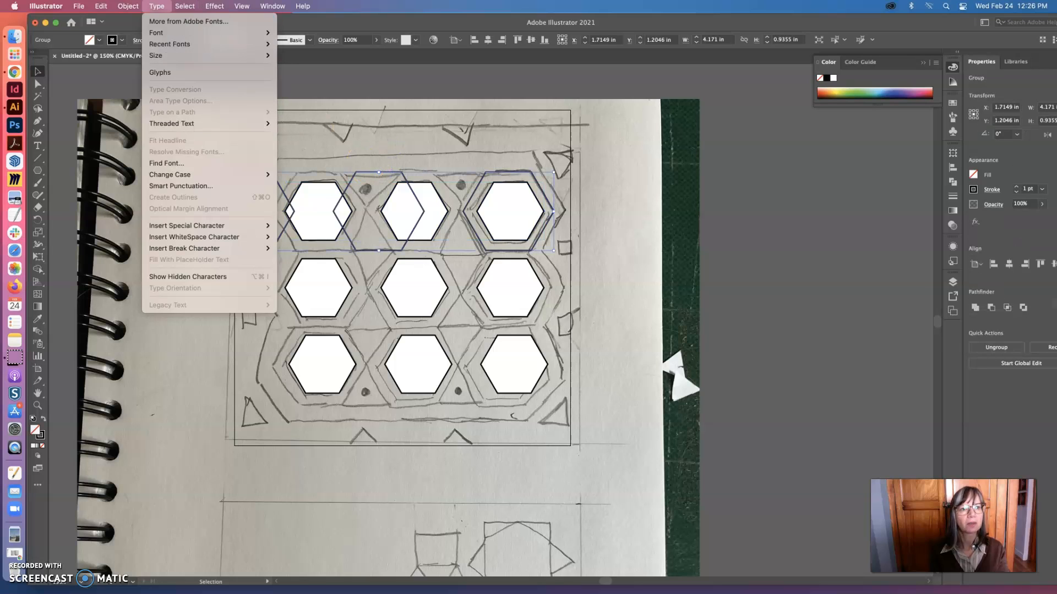
mouse_move(128, 6)
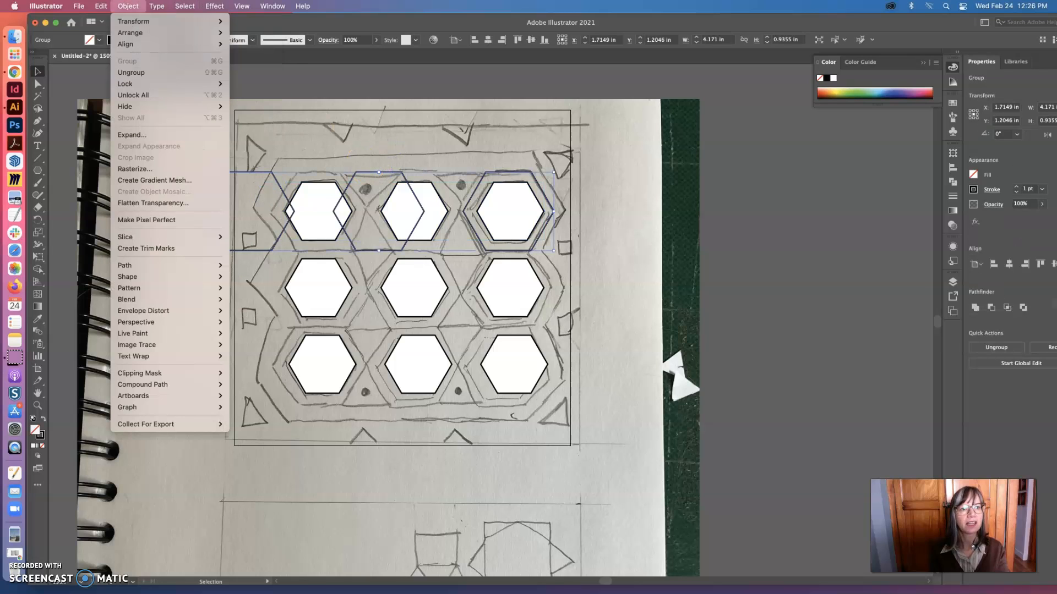
click(134, 74)
click(597, 182)
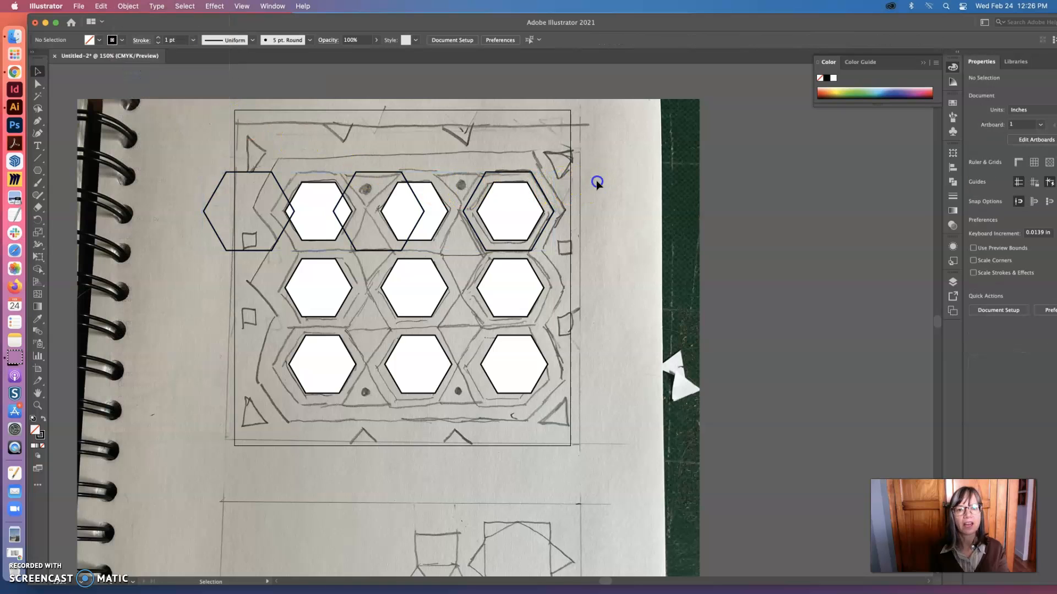
Move the middle and left outline hexagons around their white hexagons, and distribute the three outlines horizontally by their centers
drag(374, 175, 413, 174)
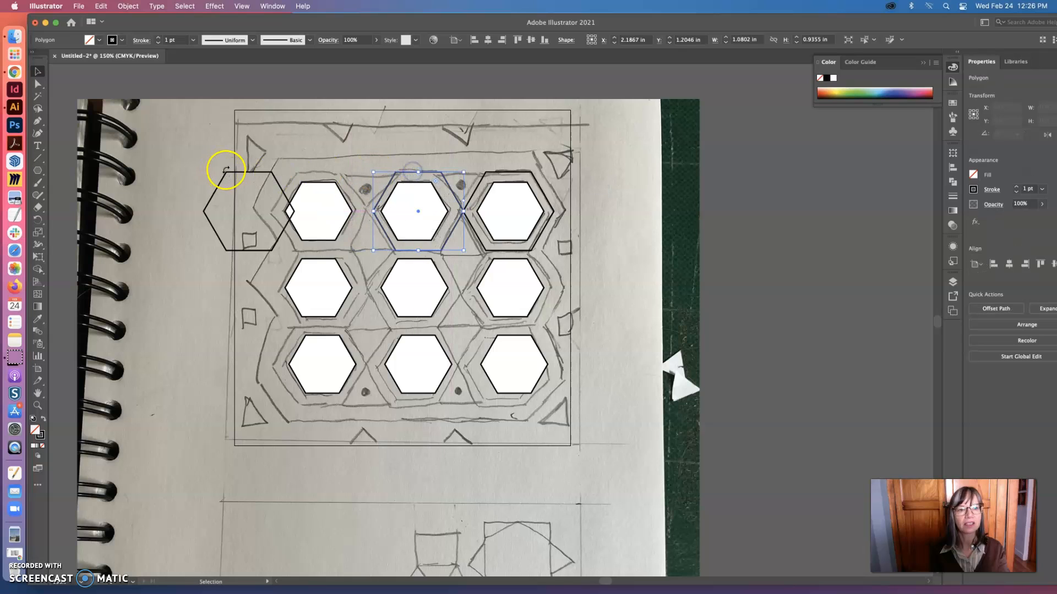
drag(252, 175, 312, 175)
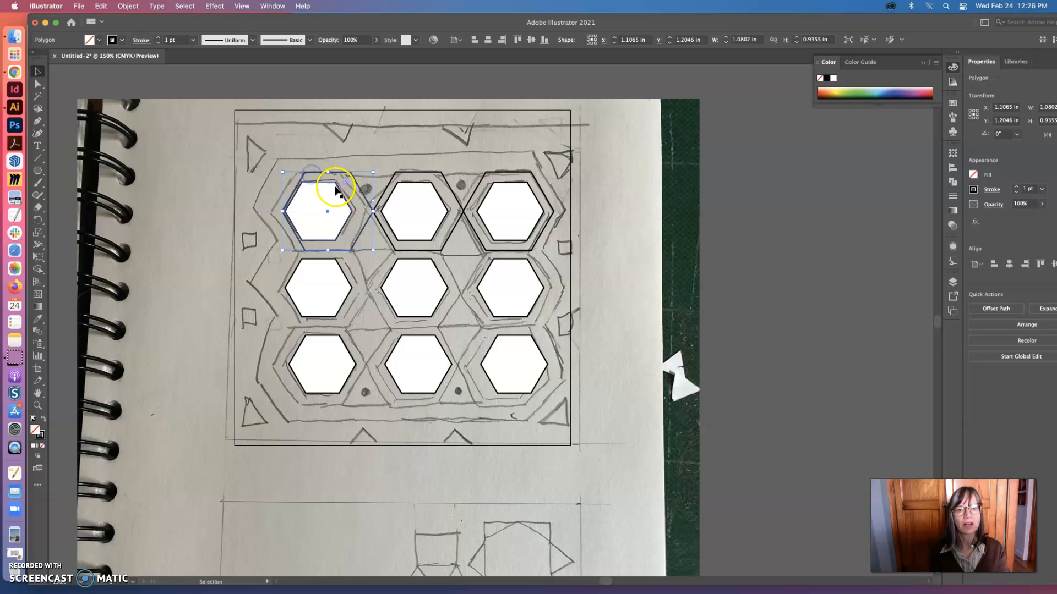
shift+click(417, 171)
shift+click(508, 173)
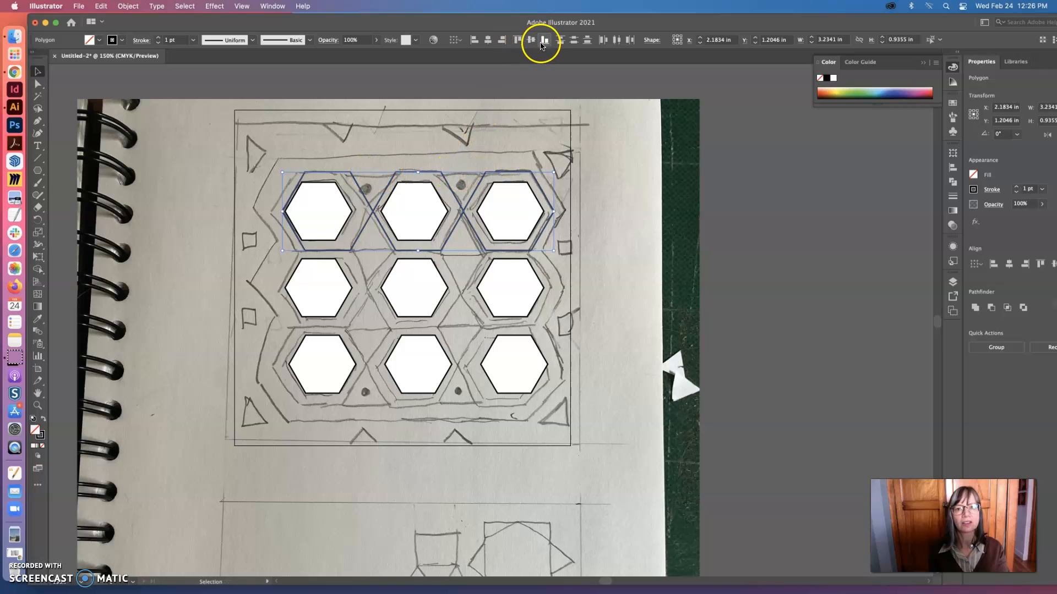
click(616, 40)
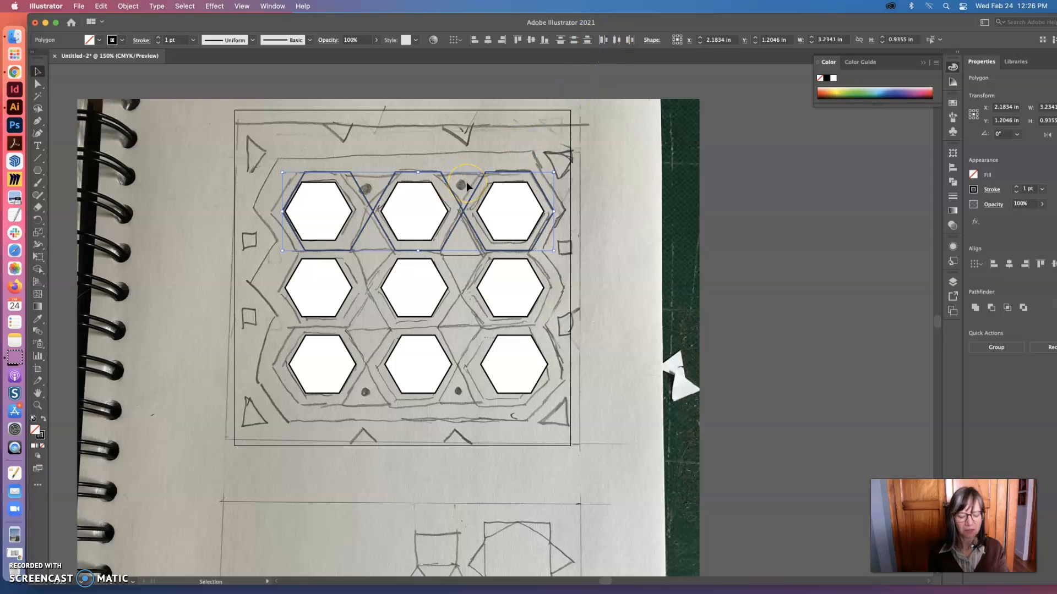
Group the three outline hexagons and ungroup the top row of white hexagons
key(super+g)
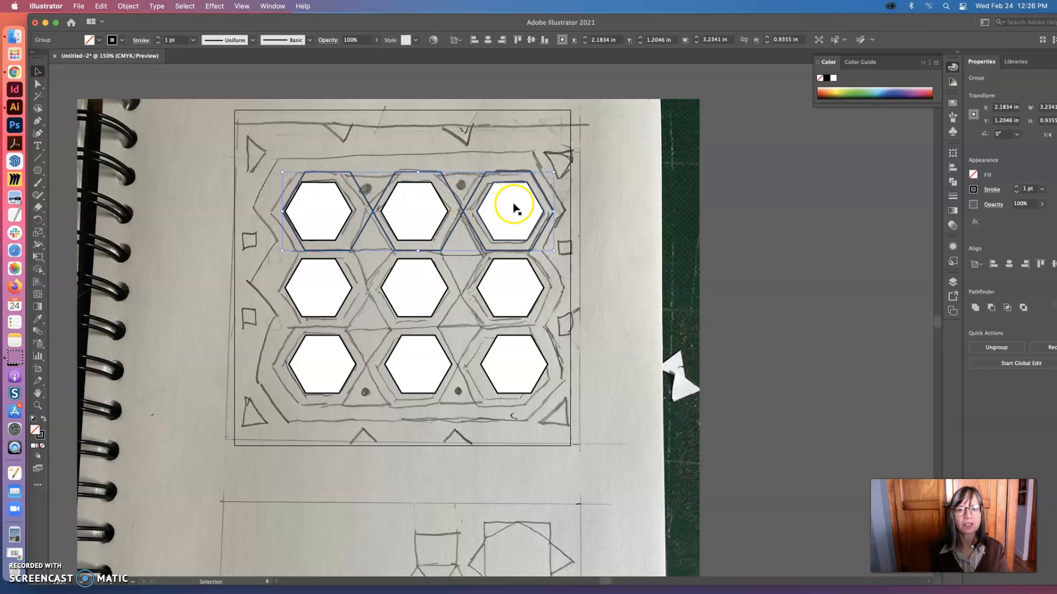
click(424, 206)
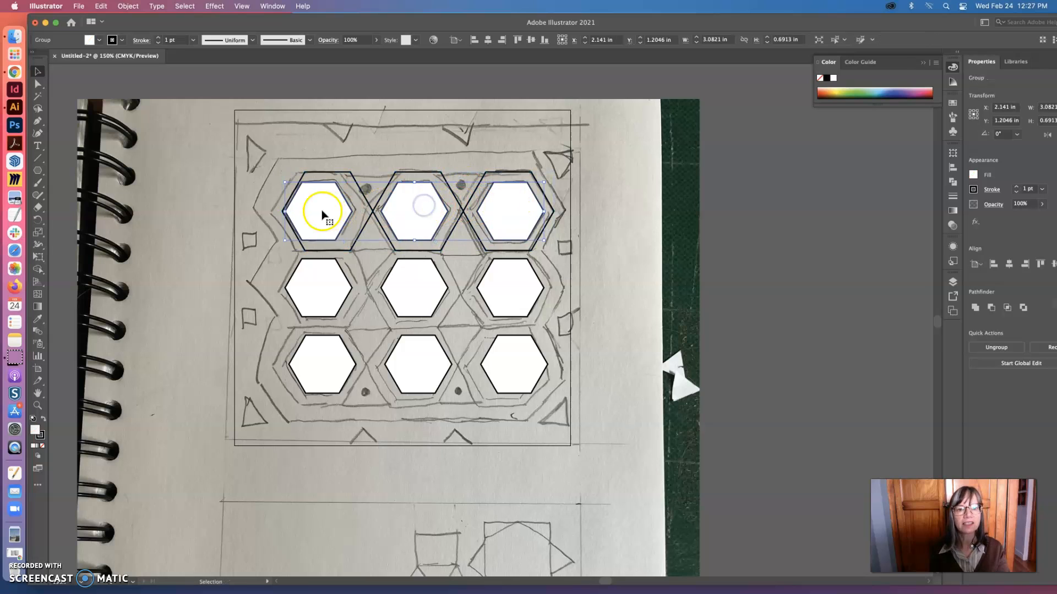
click(412, 213)
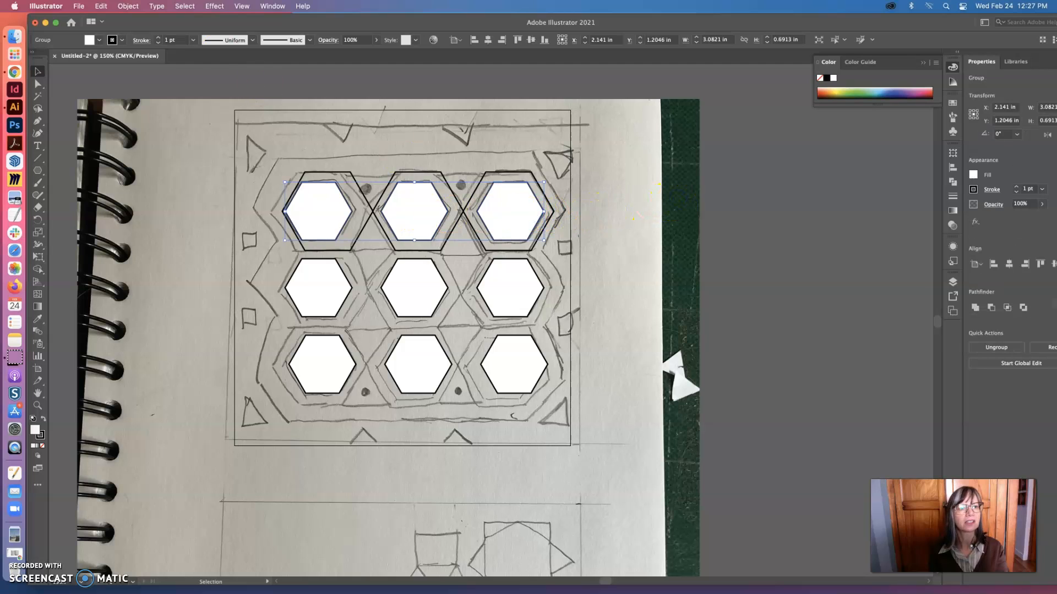
click(128, 6)
click(132, 72)
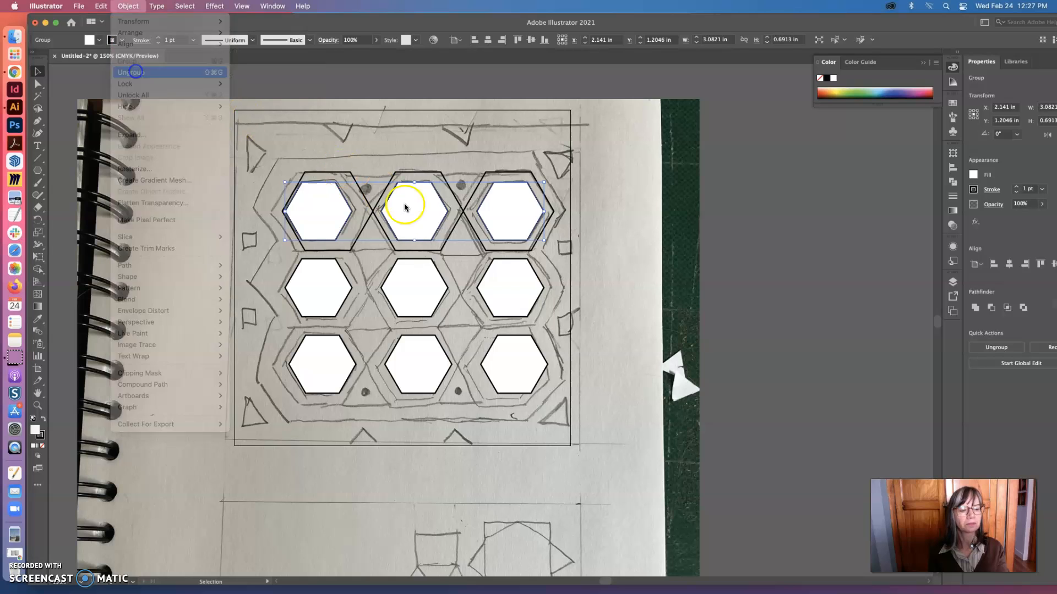
click(615, 231)
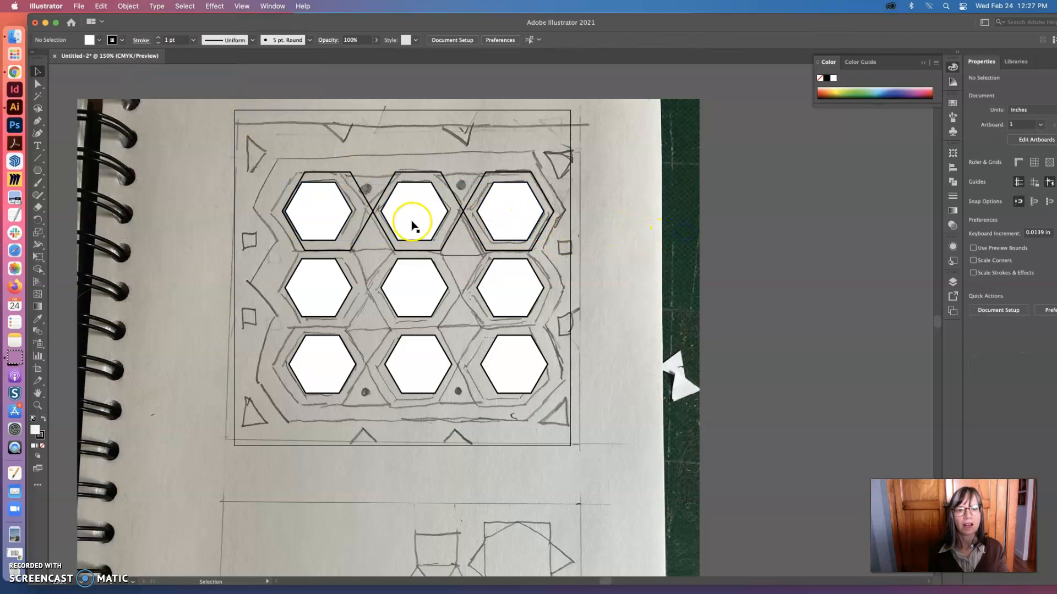
Move the top-left white hexagon toward the middle of its outline hexagon, and ungroup the three outline hexagons
drag(338, 217, 349, 212)
shift+click(372, 211)
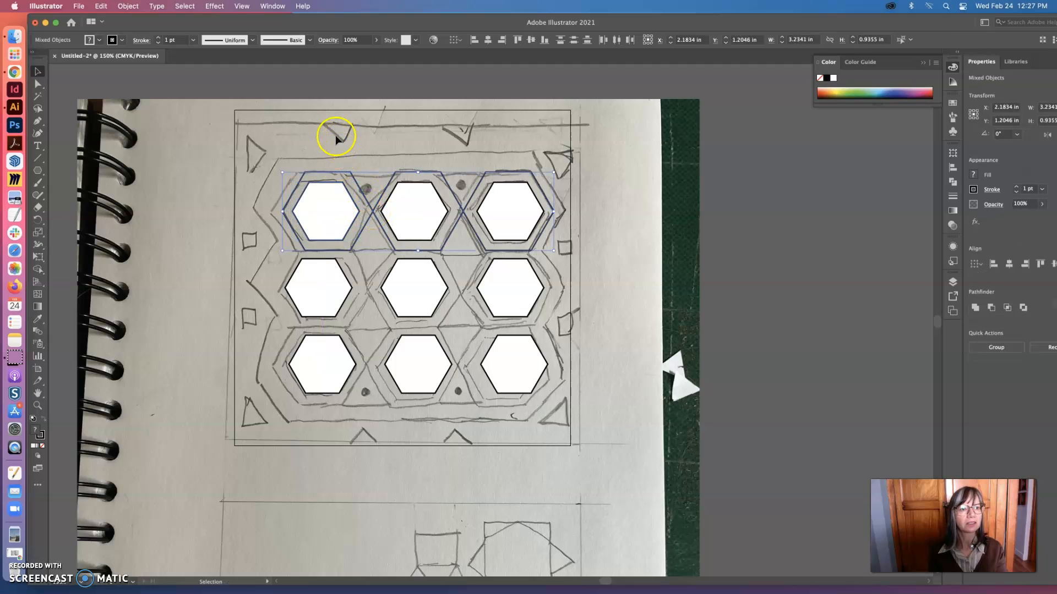
click(122, 6)
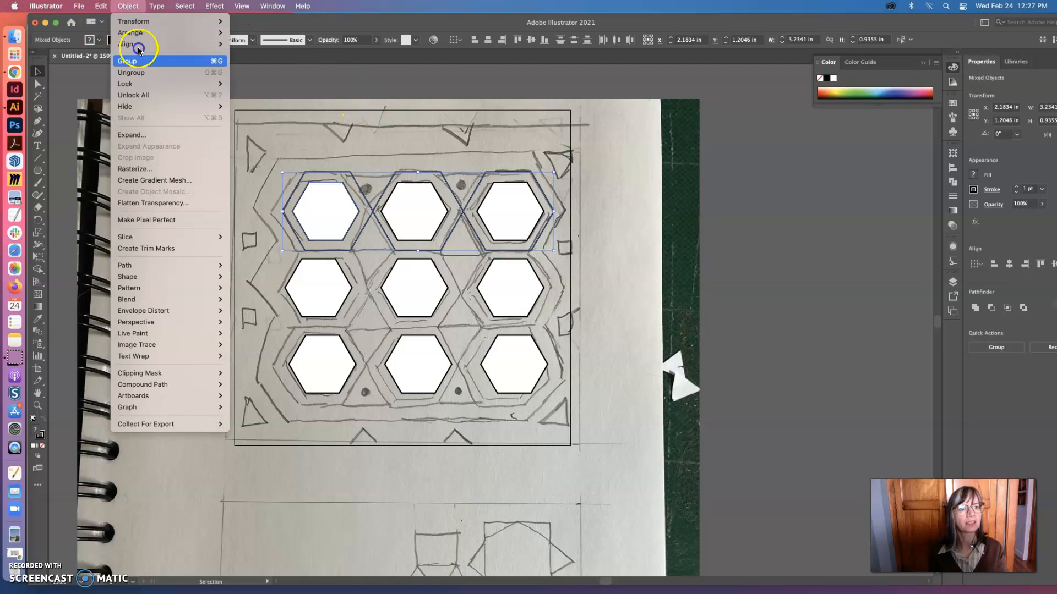
click(137, 74)
click(333, 153)
Align the left white hexagon and its outline by their horizontal centers, and group the pair
click(341, 212)
shift+click(370, 204)
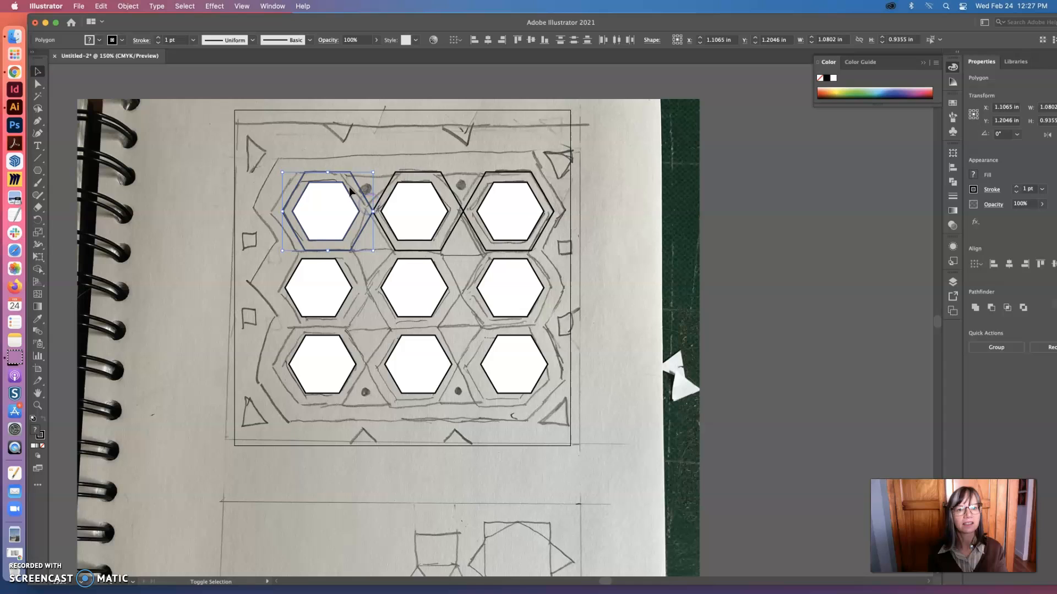
click(487, 40)
click(487, 41)
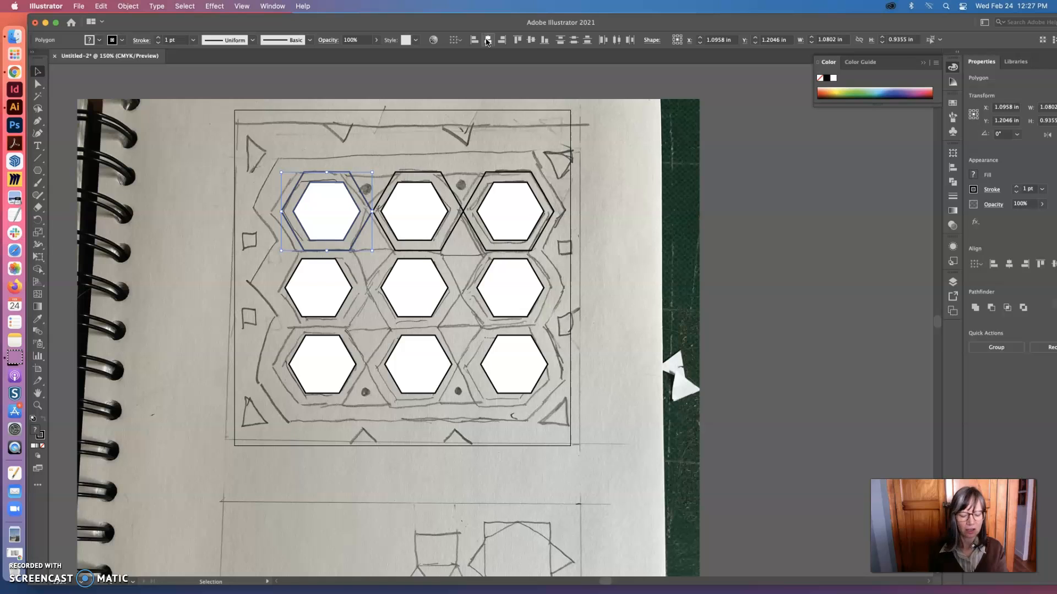
Align the middle white hexagon of the top row and its outline by their horizontal centers
click(424, 187)
shift+click(430, 177)
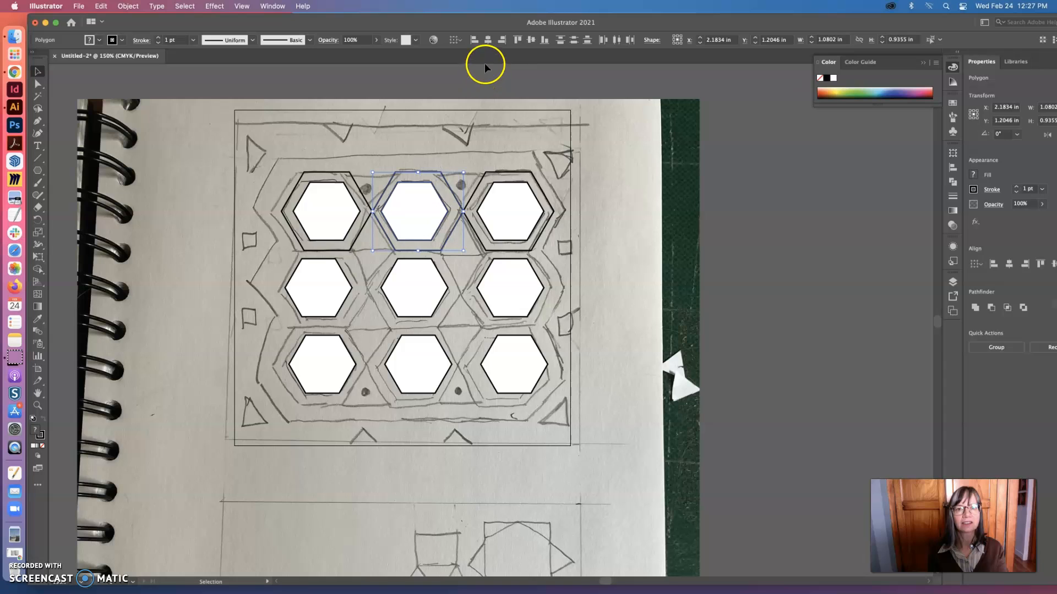
click(488, 41)
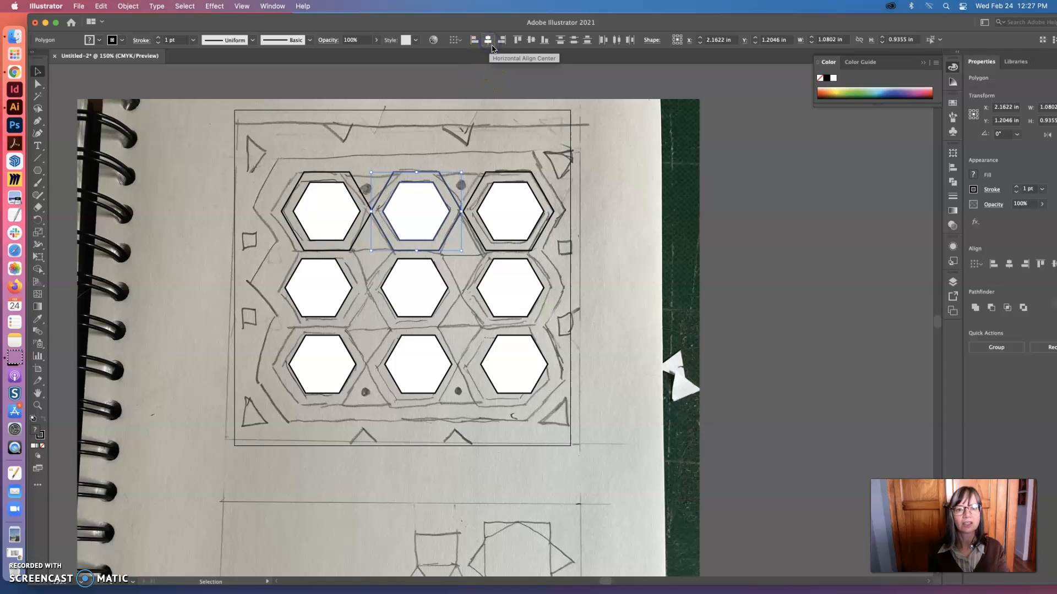
click(573, 41)
Align the right white hexagon and its outline by their horizontal centers and group them, and group the middle pair as well
click(528, 220)
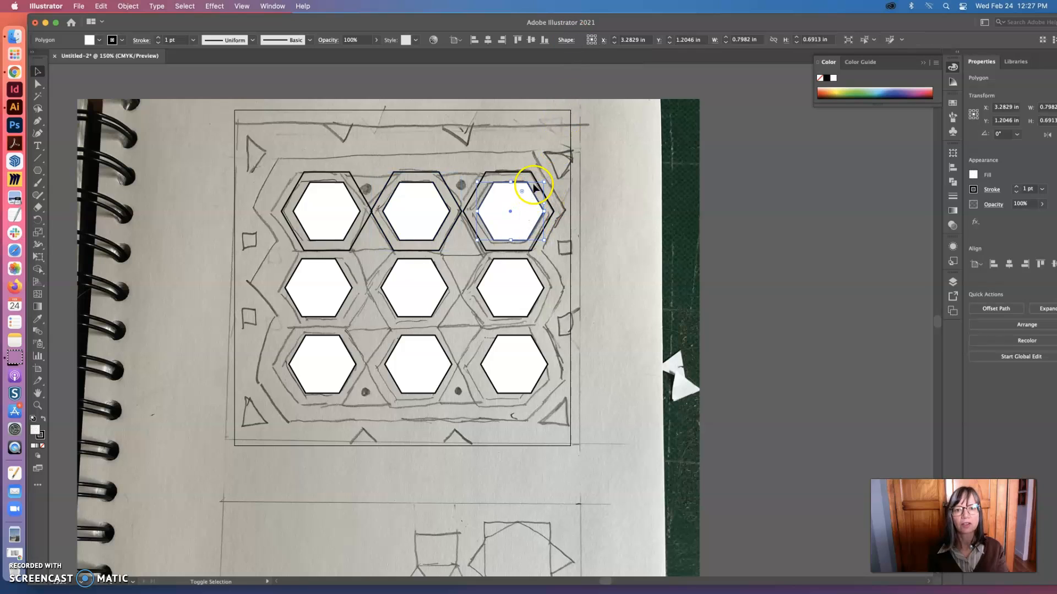
shift+click(515, 172)
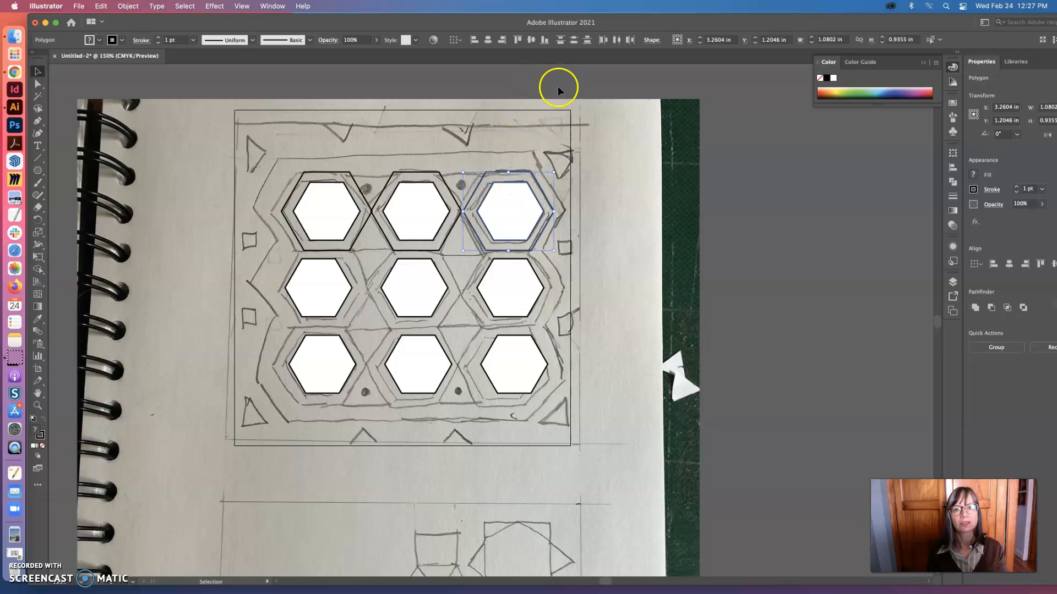
click(486, 40)
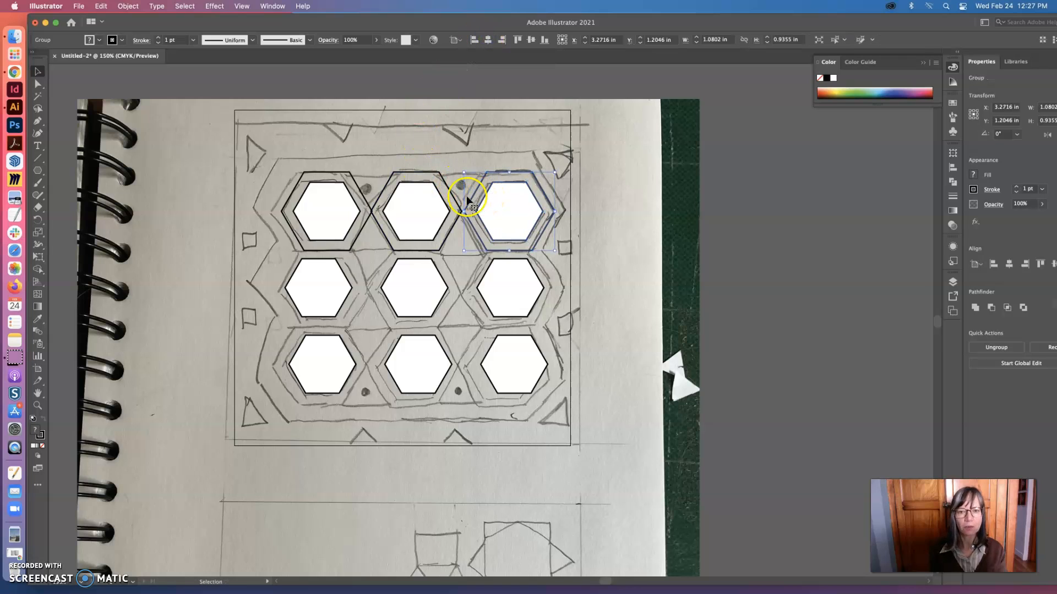
click(435, 200)
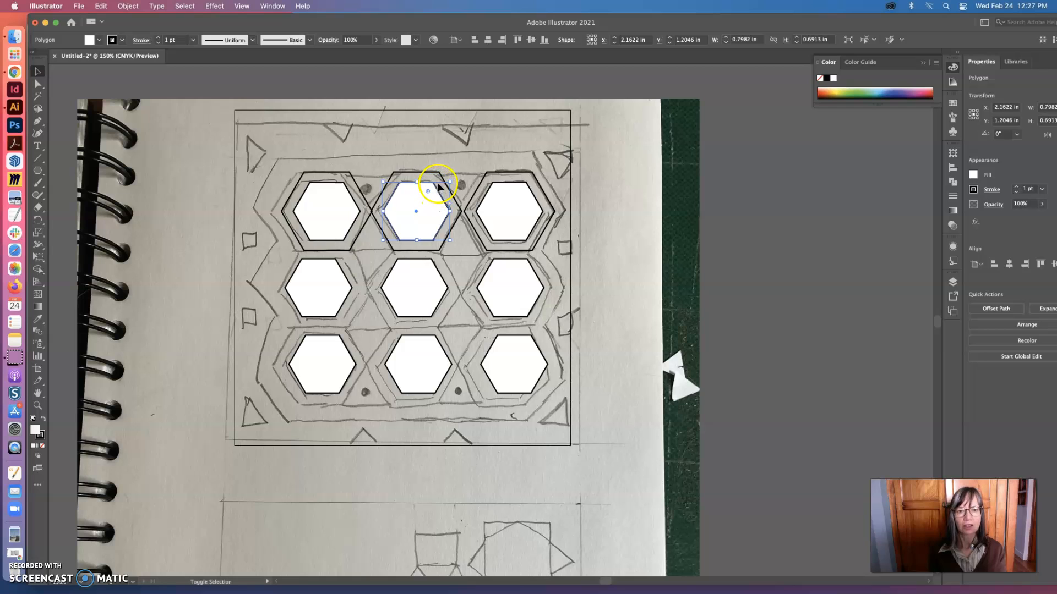
shift+click(439, 175)
key(ctrl+g)
Distribute the three grouped hexagon pairs of the top row horizontally by their centers
click(341, 179)
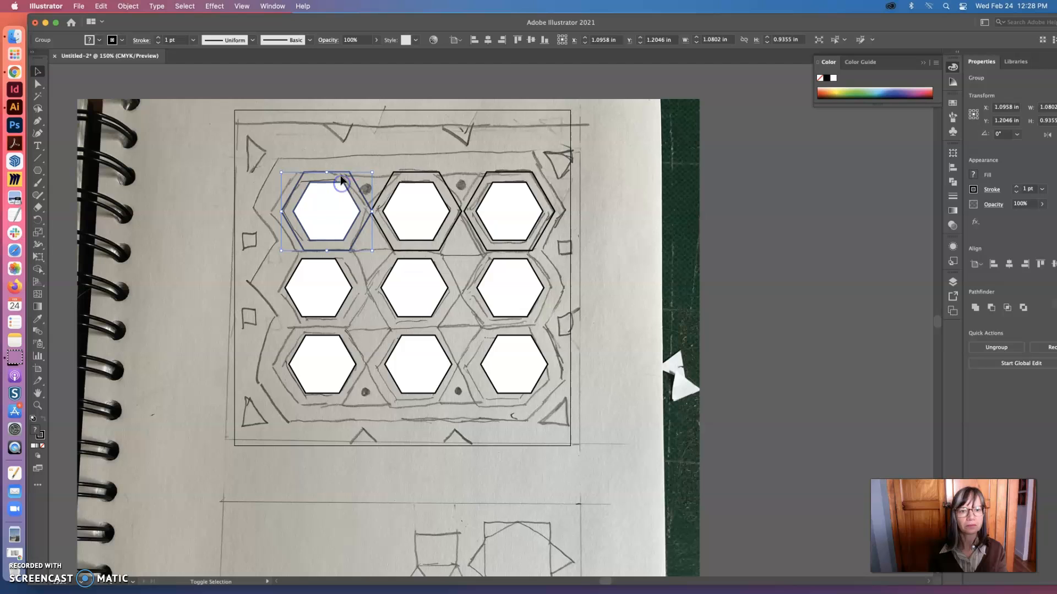
shift+click(405, 187)
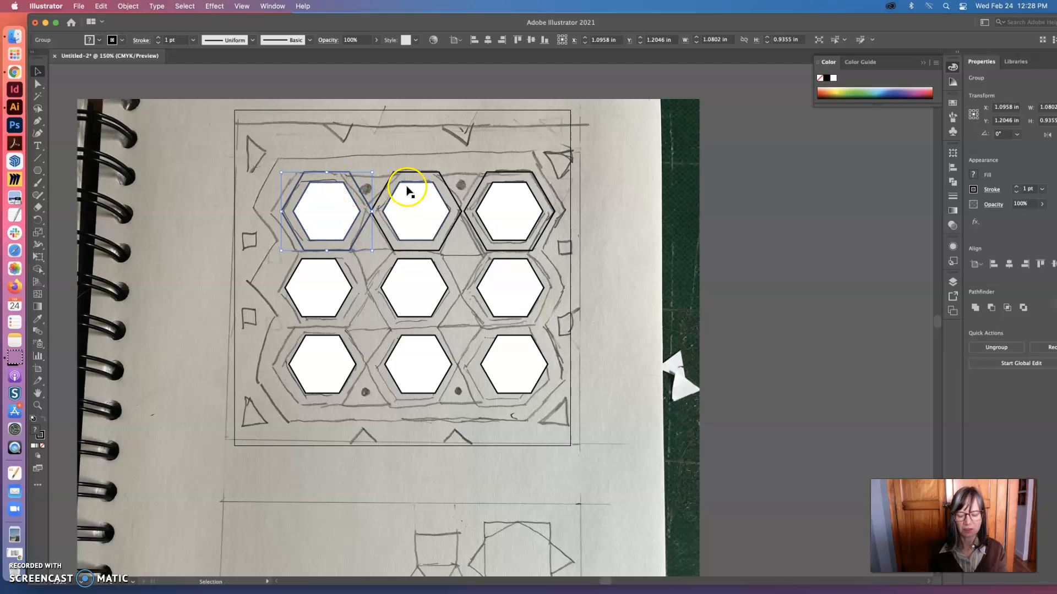
shift+click(499, 188)
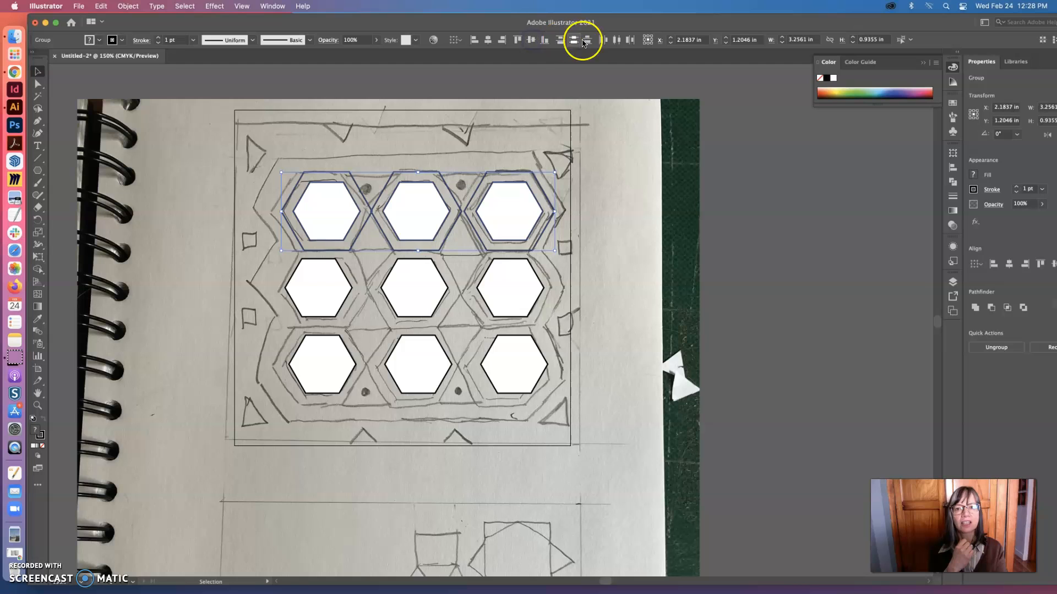
click(616, 40)
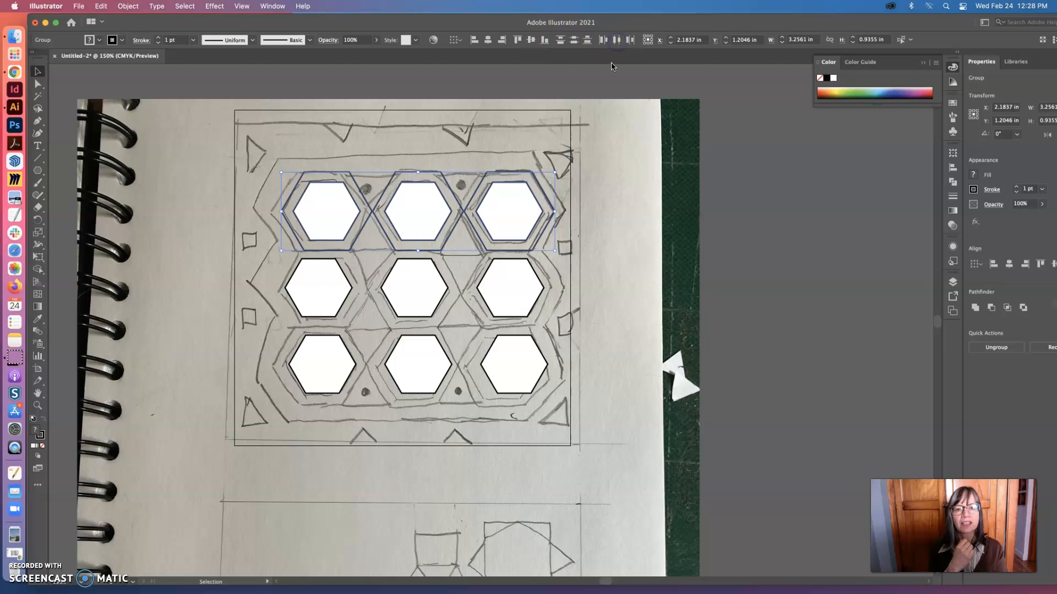
click(587, 139)
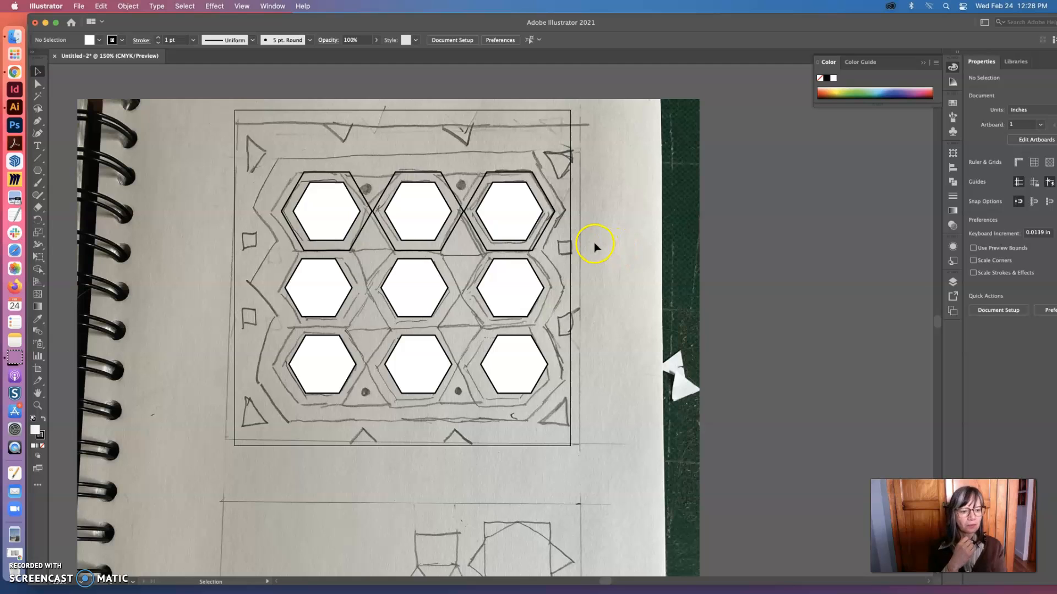
Delete the middle and bottom rows of white hexagons
click(511, 275)
key(Delete)
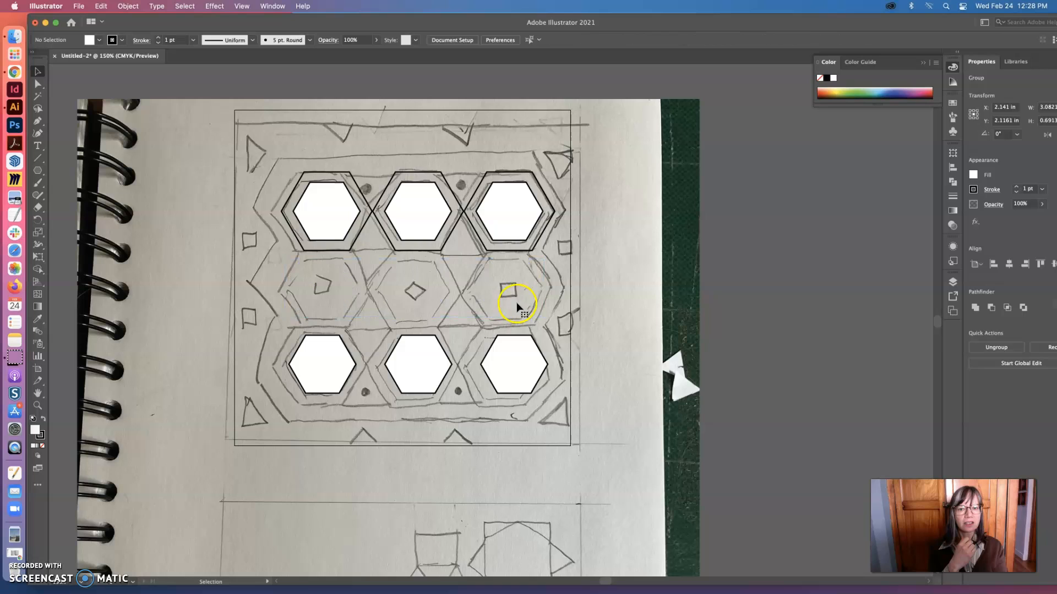
click(522, 341)
key(Delete)
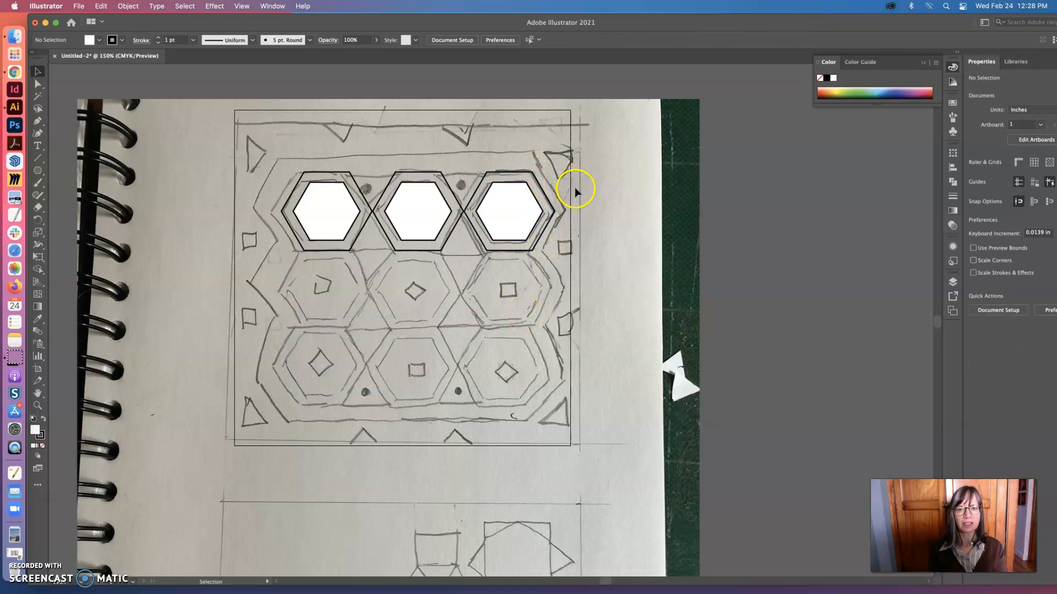
Duplicate the top row of hexagon pairs and place the copy directly beneath it as the middle row
click(314, 188)
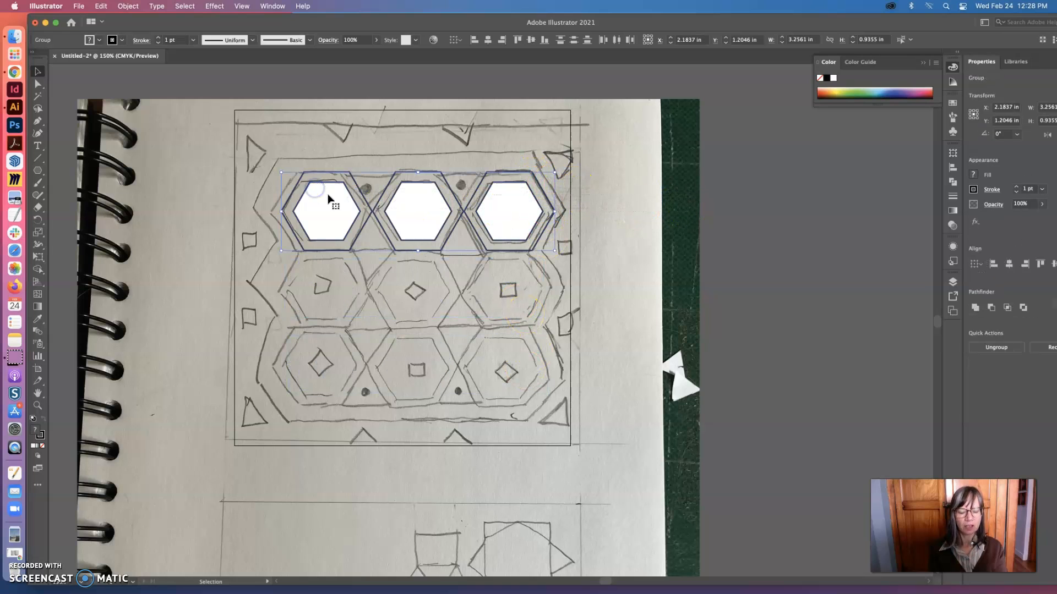
key(a)
drag(341, 200, 413, 308)
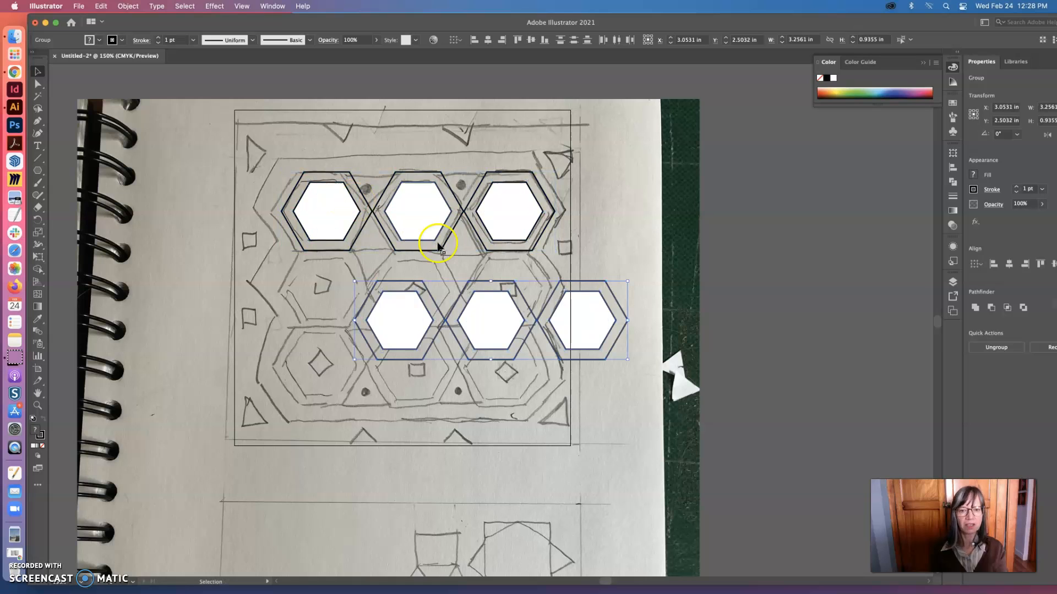
drag(573, 282, 502, 254)
Nudge the middle row up 0.0139 in so its top edges overlap the bottom edges of the top row
key(super+space)
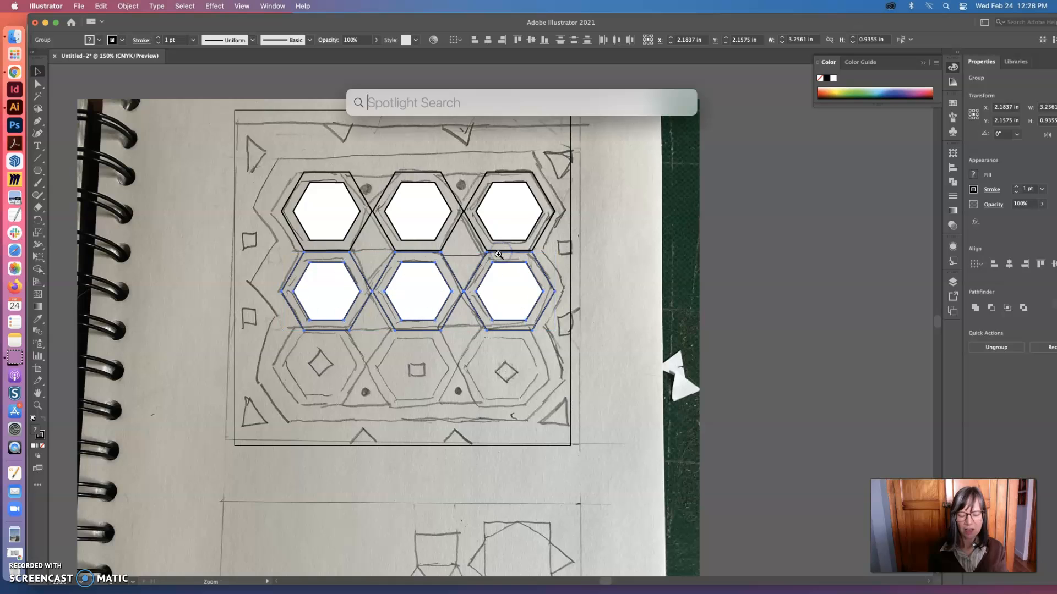
super+click(498, 255)
super+click(498, 287)
super+click(519, 354)
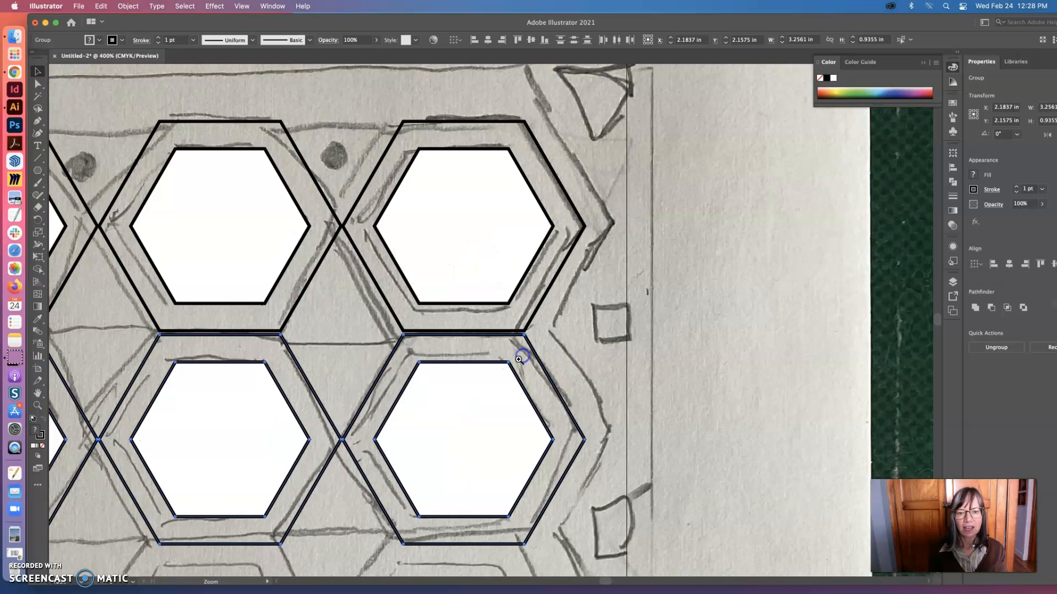
key(Up)
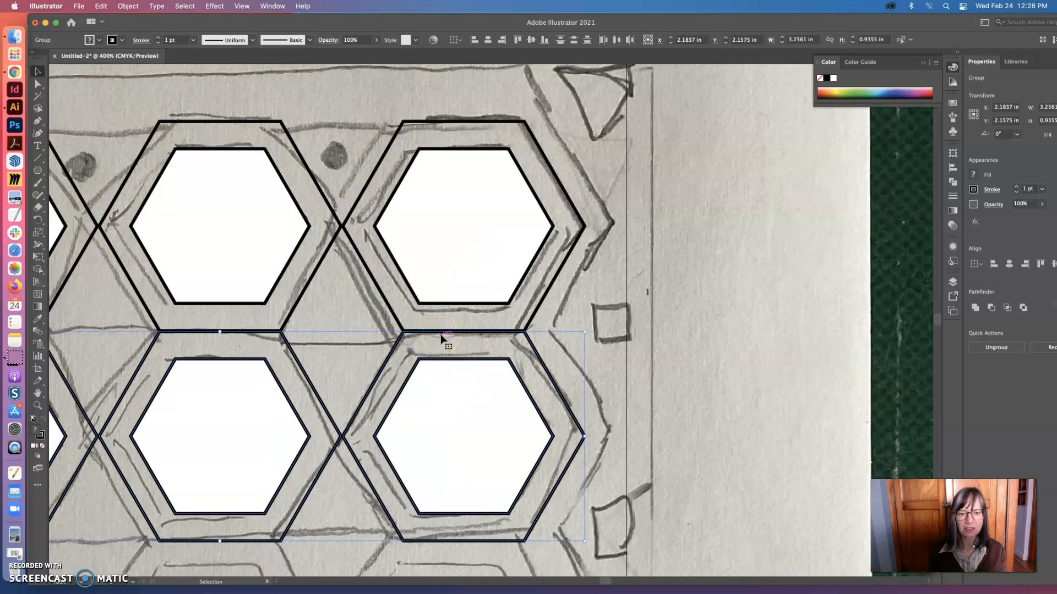
Paste another copy of the hexagon row and place it flush beneath the middle row as the bottom row
scroll(442, 339, down, 2)
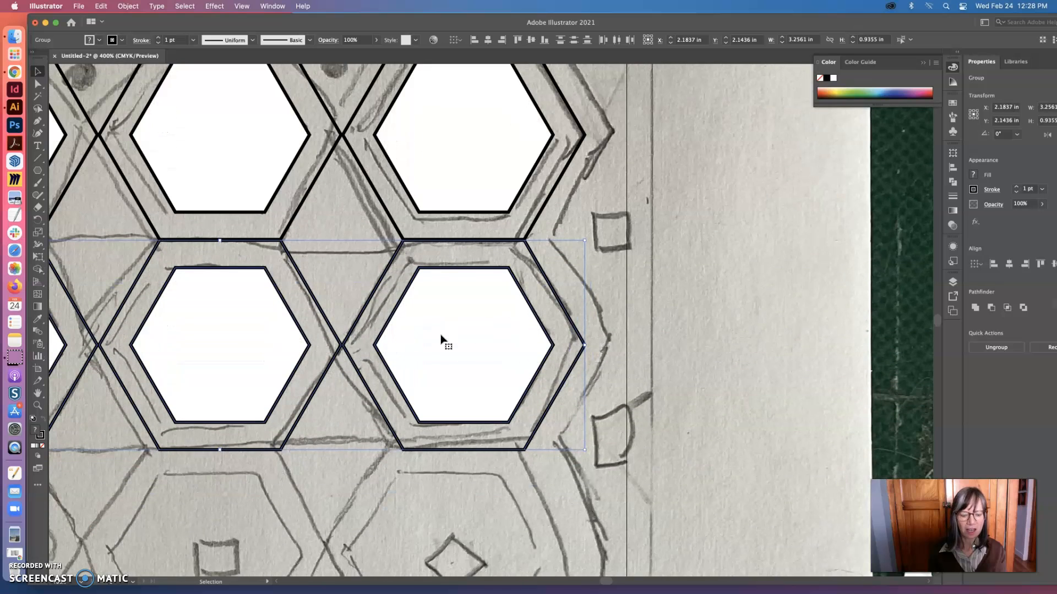
key(super+v)
drag(713, 214, 441, 448)
click(632, 377)
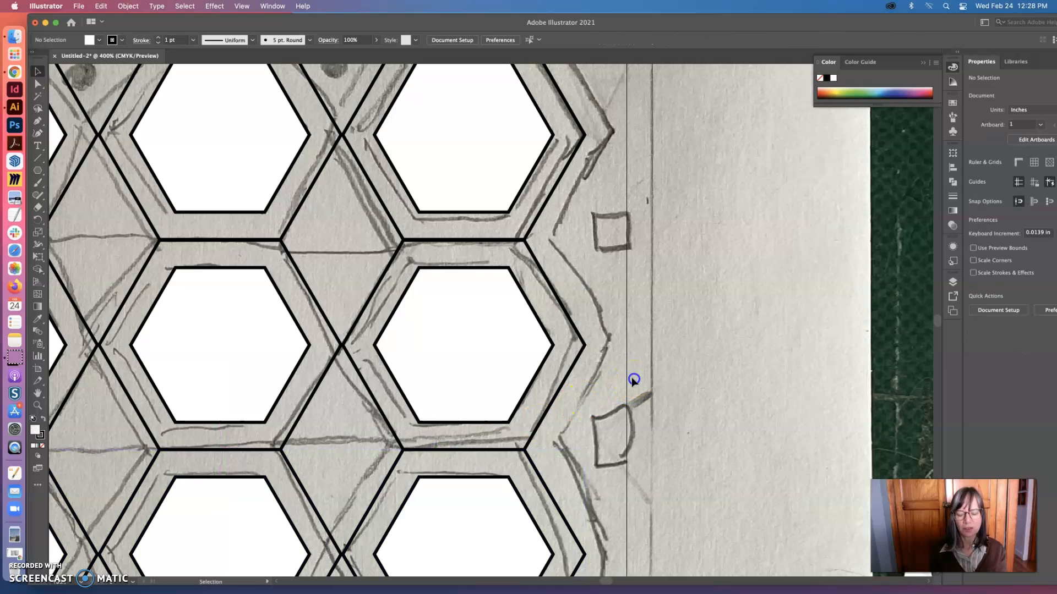
key(super+space)
alt+super+click(574, 377)
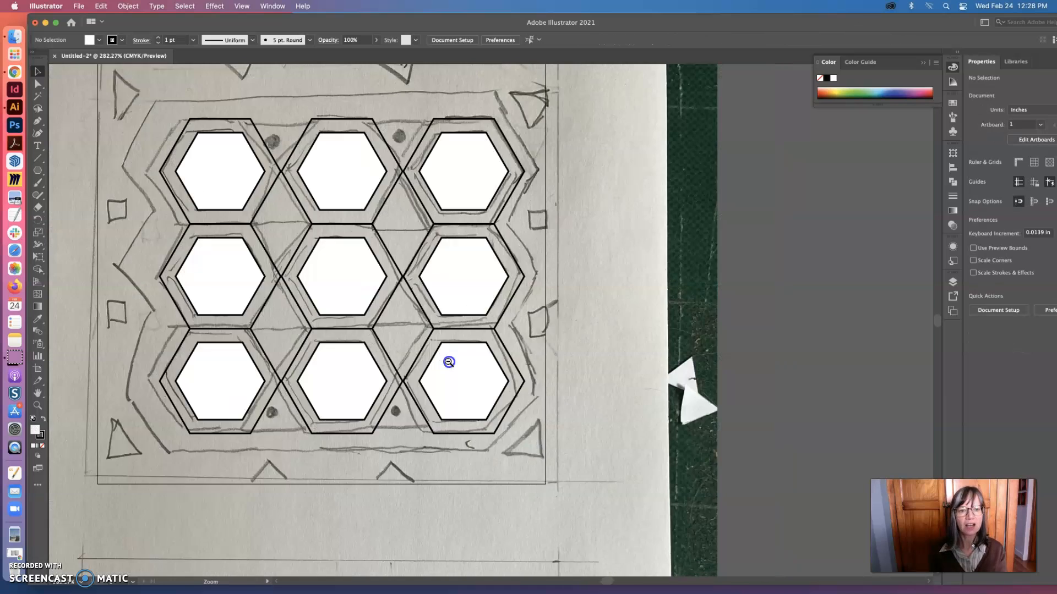
alt+super+click(448, 362)
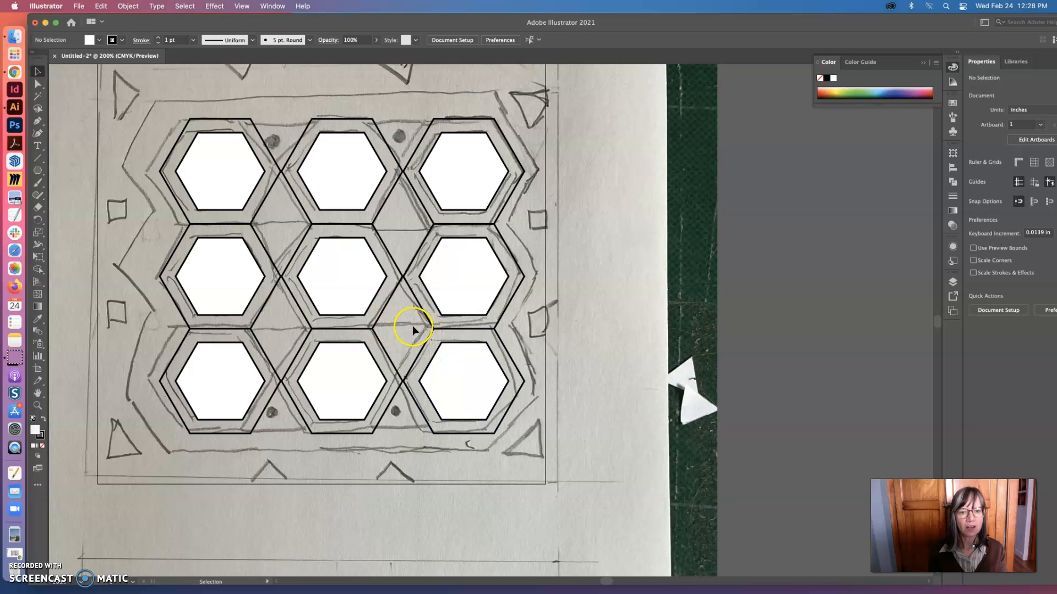
Draw a horizontal line along the shared edges of the middle and bottom rows, spanning from the left hexagon's outer corner to the right hexagon's outer corner
click(37, 158)
drag(374, 328, 429, 346)
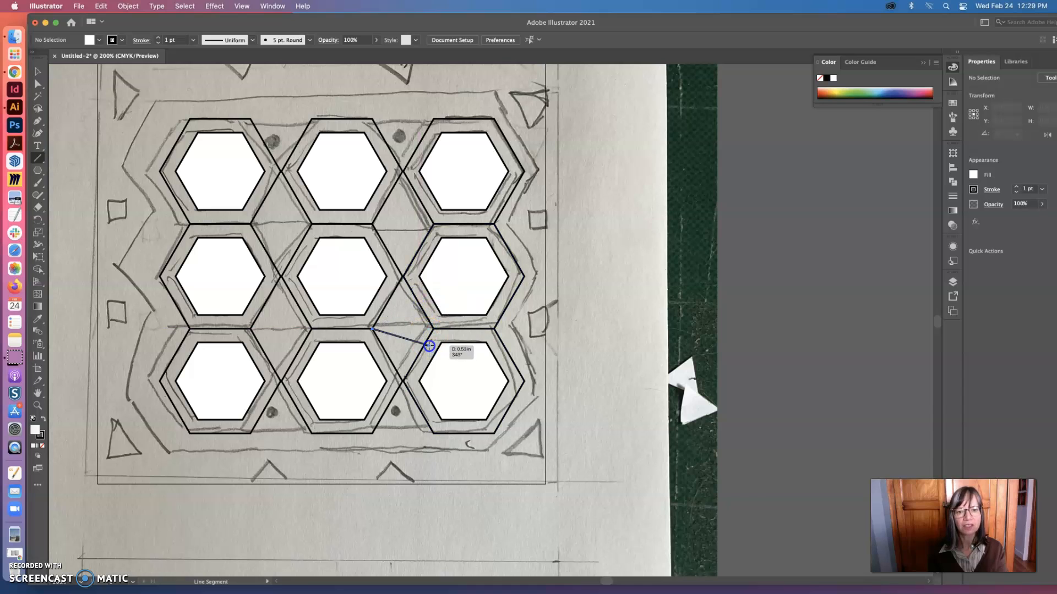
drag(429, 346, 524, 342)
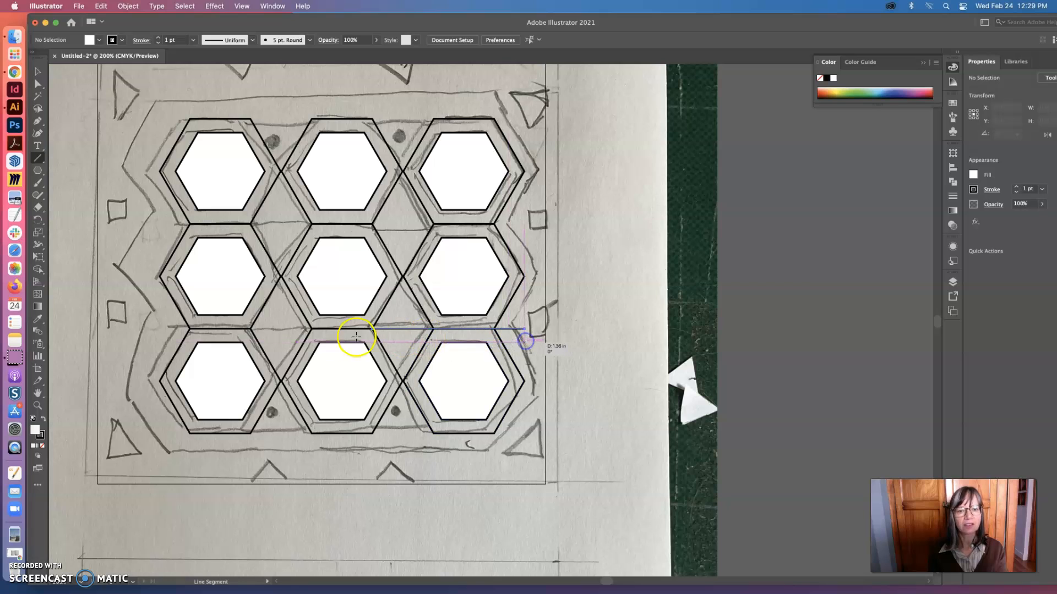
click(37, 71)
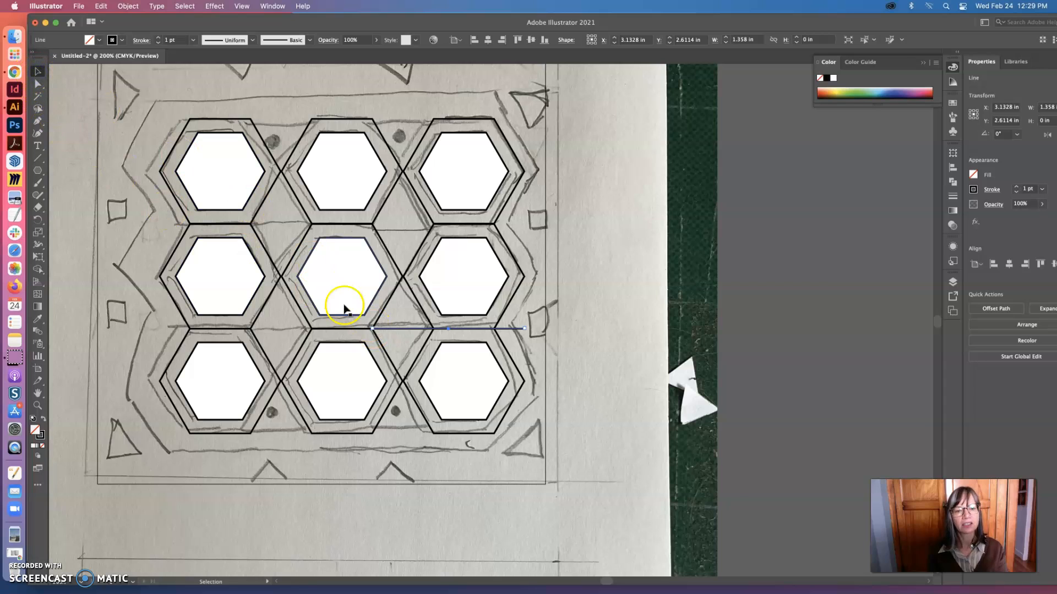
drag(372, 329, 190, 329)
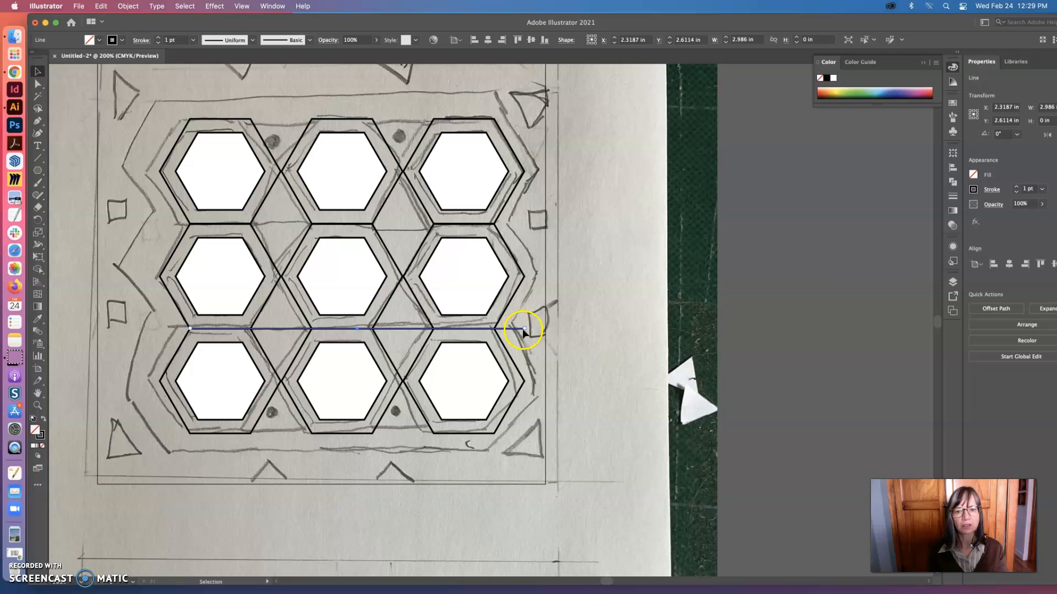
drag(524, 329, 494, 328)
click(689, 302)
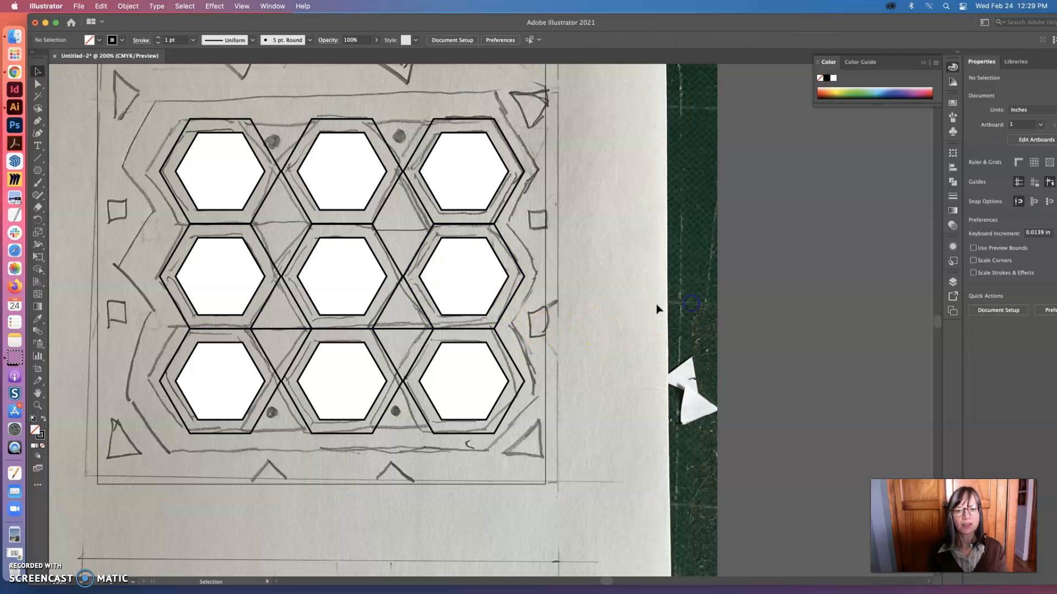
Draw a square of about 0.18 in over the small sketched square right of the top two rows, and move it to about X 3.86, Y 1.67 in
click(37, 170)
drag(37, 171, 67, 170)
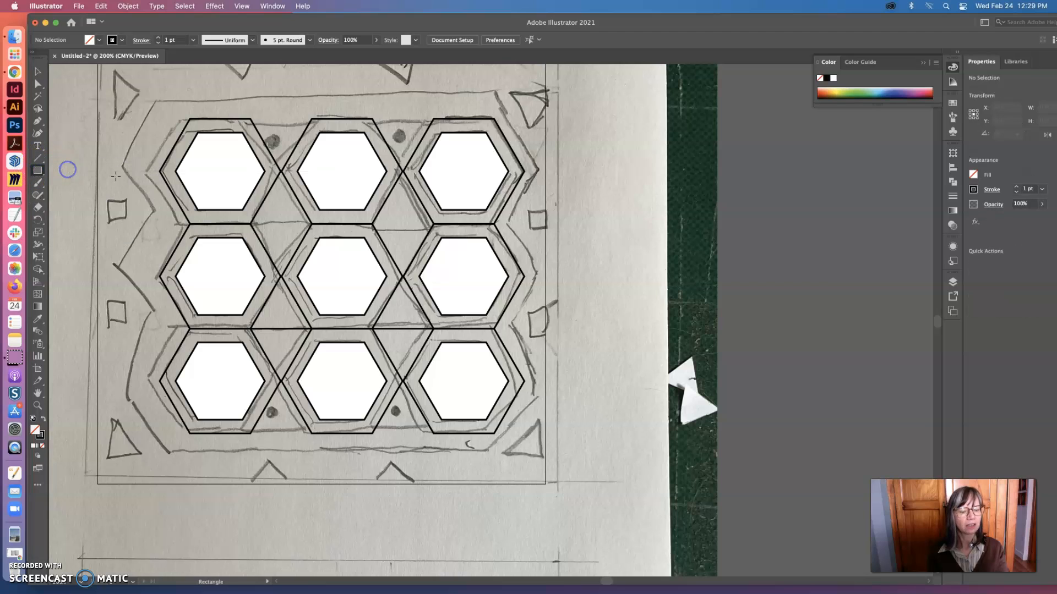
click(524, 218)
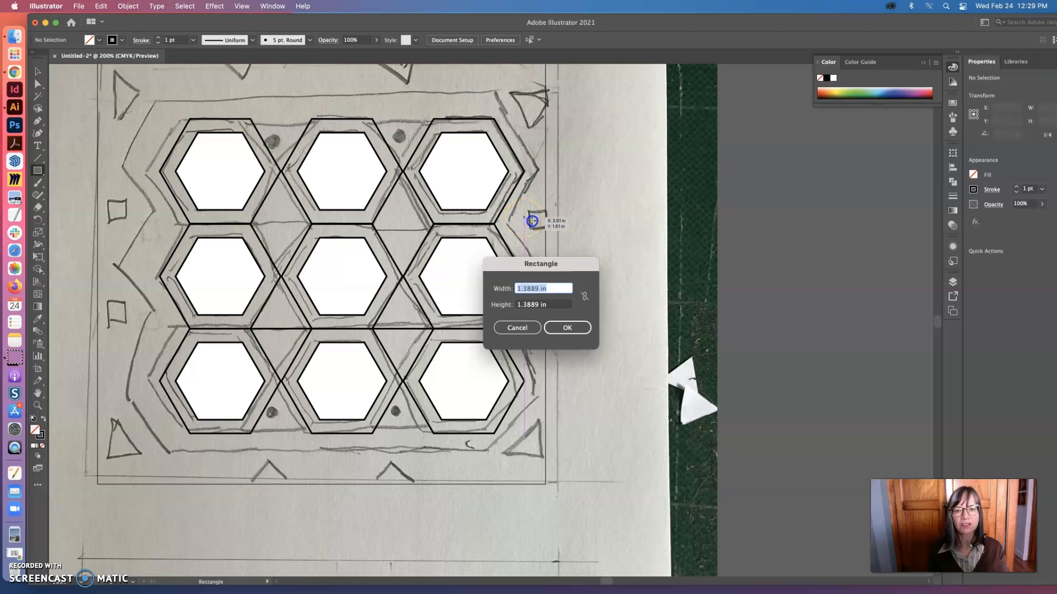
click(526, 328)
drag(527, 219, 545, 234)
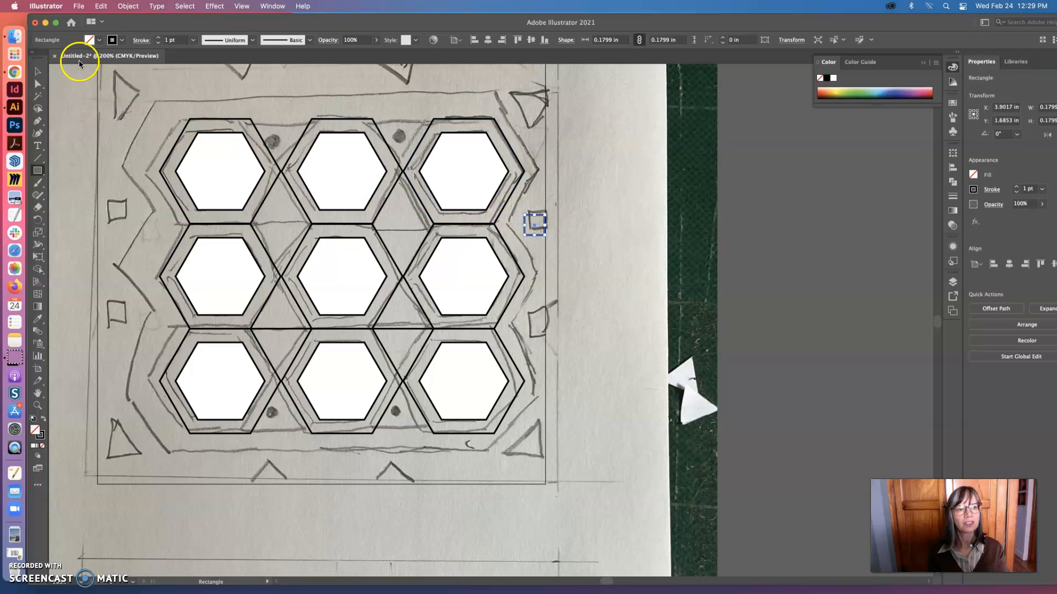
click(37, 70)
drag(536, 226, 531, 225)
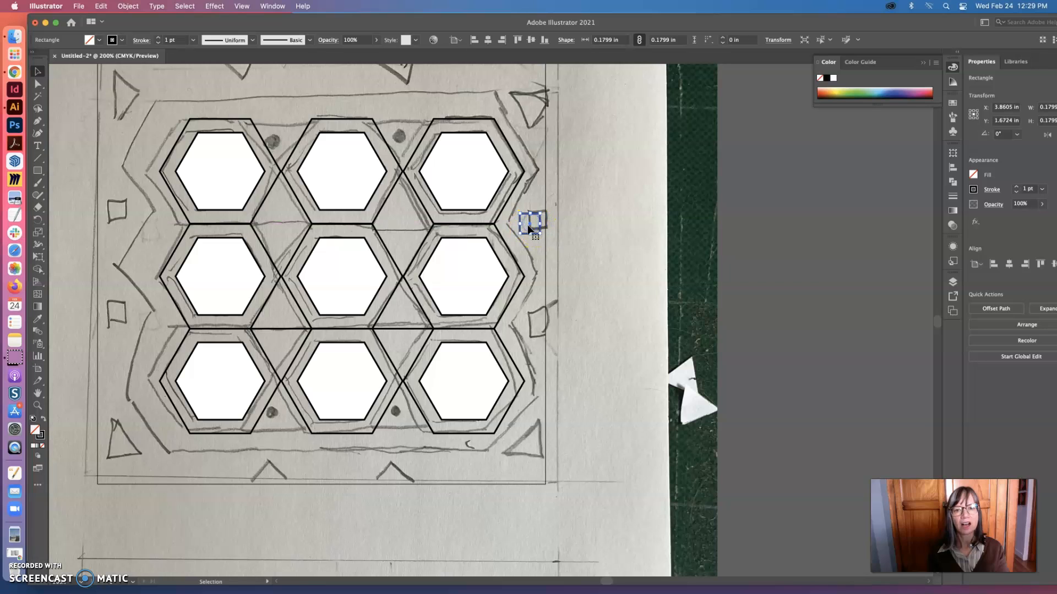